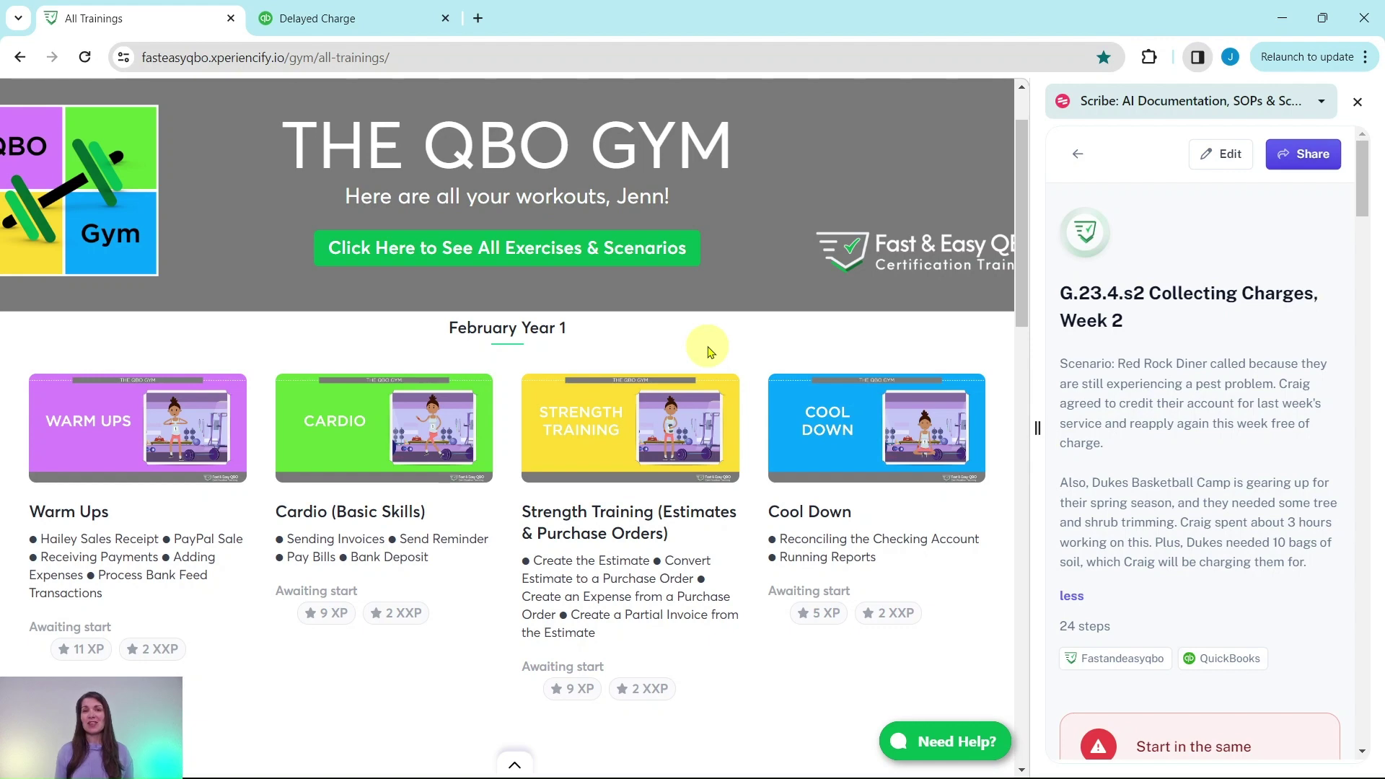
- Open the April Year 1 Strength Training (Billable Charges) lesson from the QBO Gym workouts
{"action": "scroll", "coordinate": [696, 343], "scroll_direction": "down", "scroll_amount": 12}
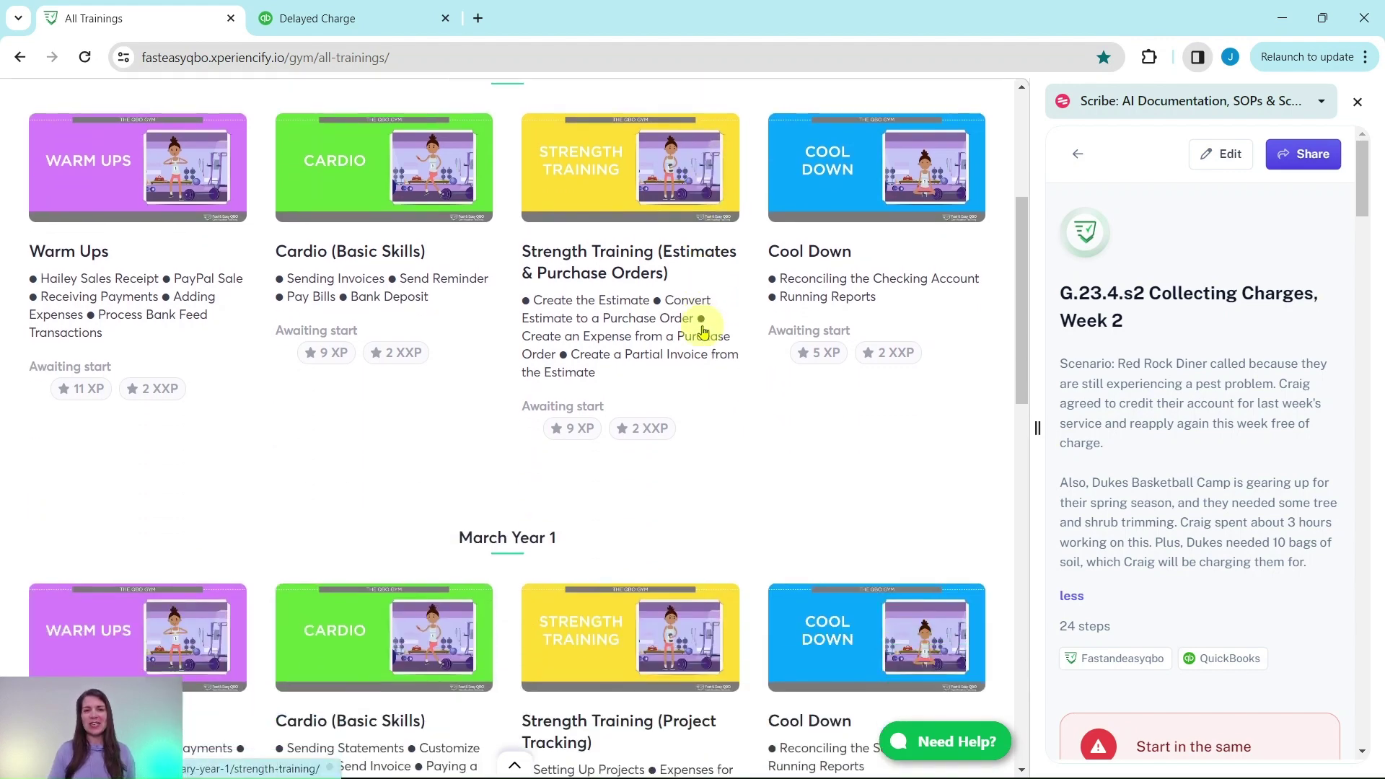
{"action": "scroll", "coordinate": [683, 333], "scroll_direction": "down", "scroll_amount": 4}
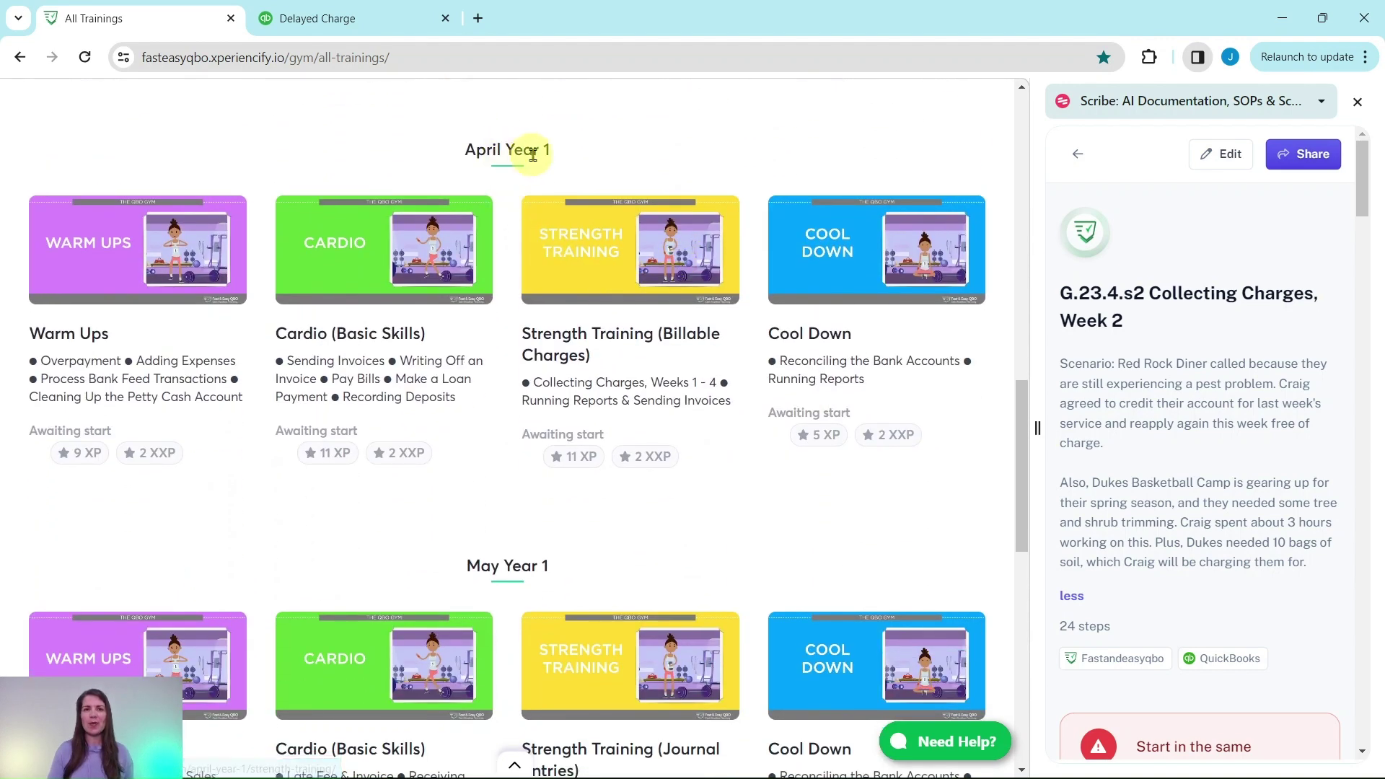
{"action": "left_click", "coordinate": [601, 267]}
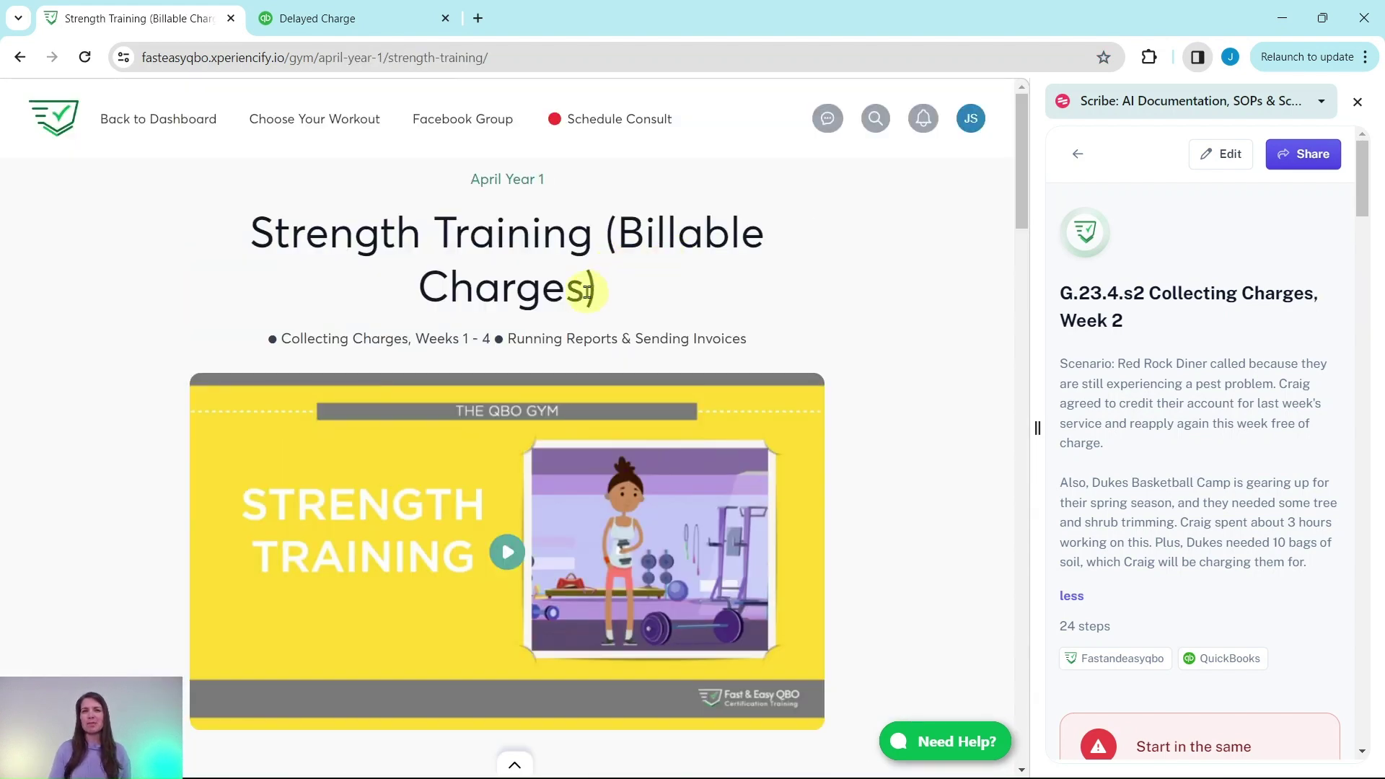
- Look through the lesson's quiz and hands-on practice exercises, and the start of the G.23.4.s2 Collecting Charges, Week 2 guide
{"action": "scroll", "coordinate": [674, 298], "scroll_direction": "down", "scroll_amount": 3}
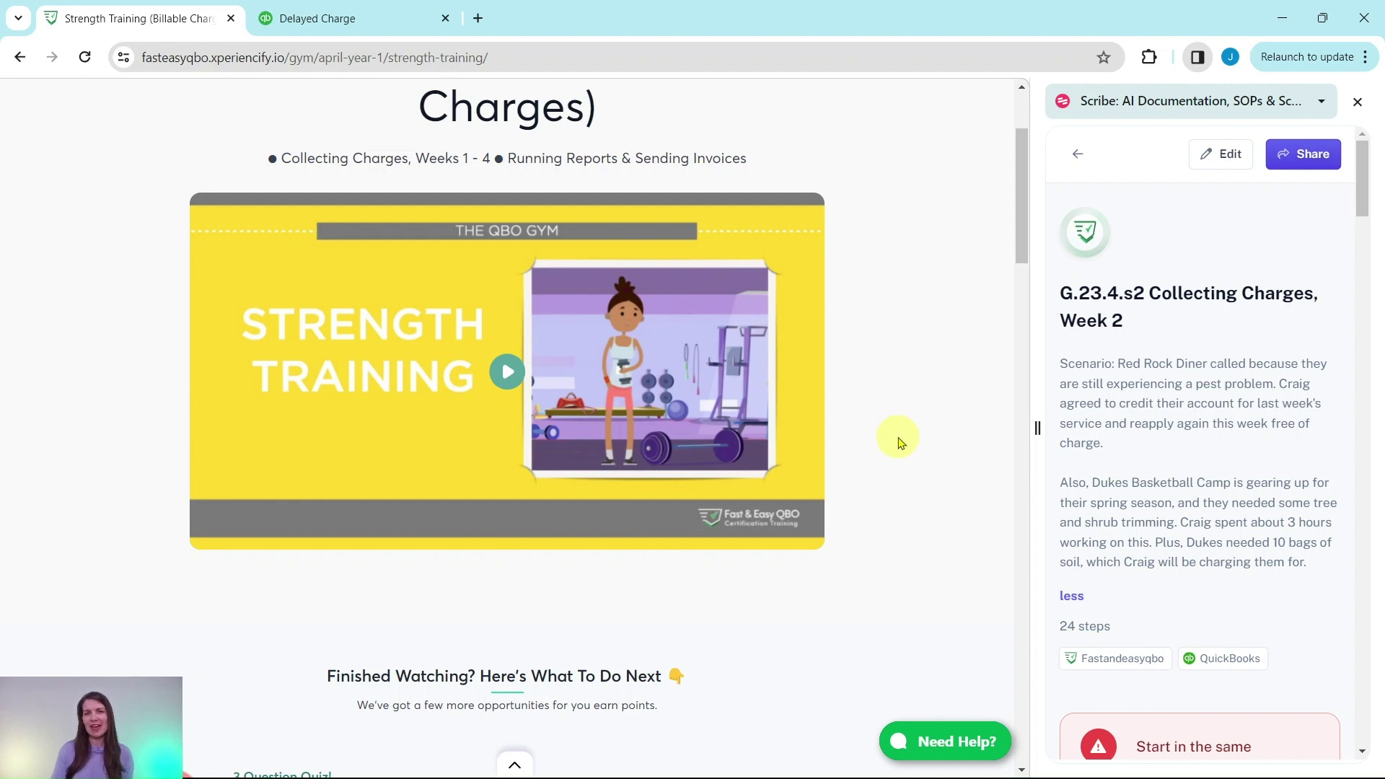
{"action": "scroll", "coordinate": [898, 440], "scroll_direction": "down", "scroll_amount": 9}
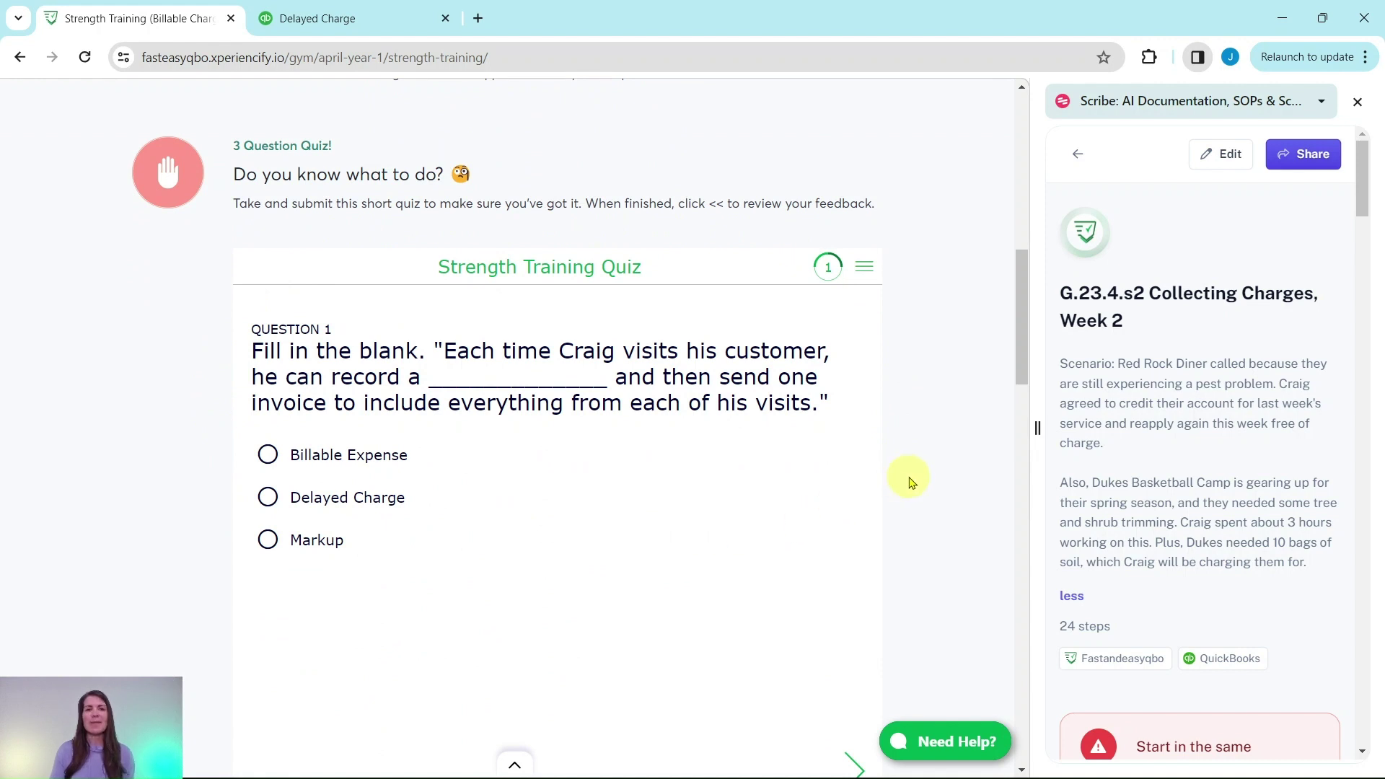
{"action": "scroll", "coordinate": [947, 389], "scroll_direction": "down", "scroll_amount": 10}
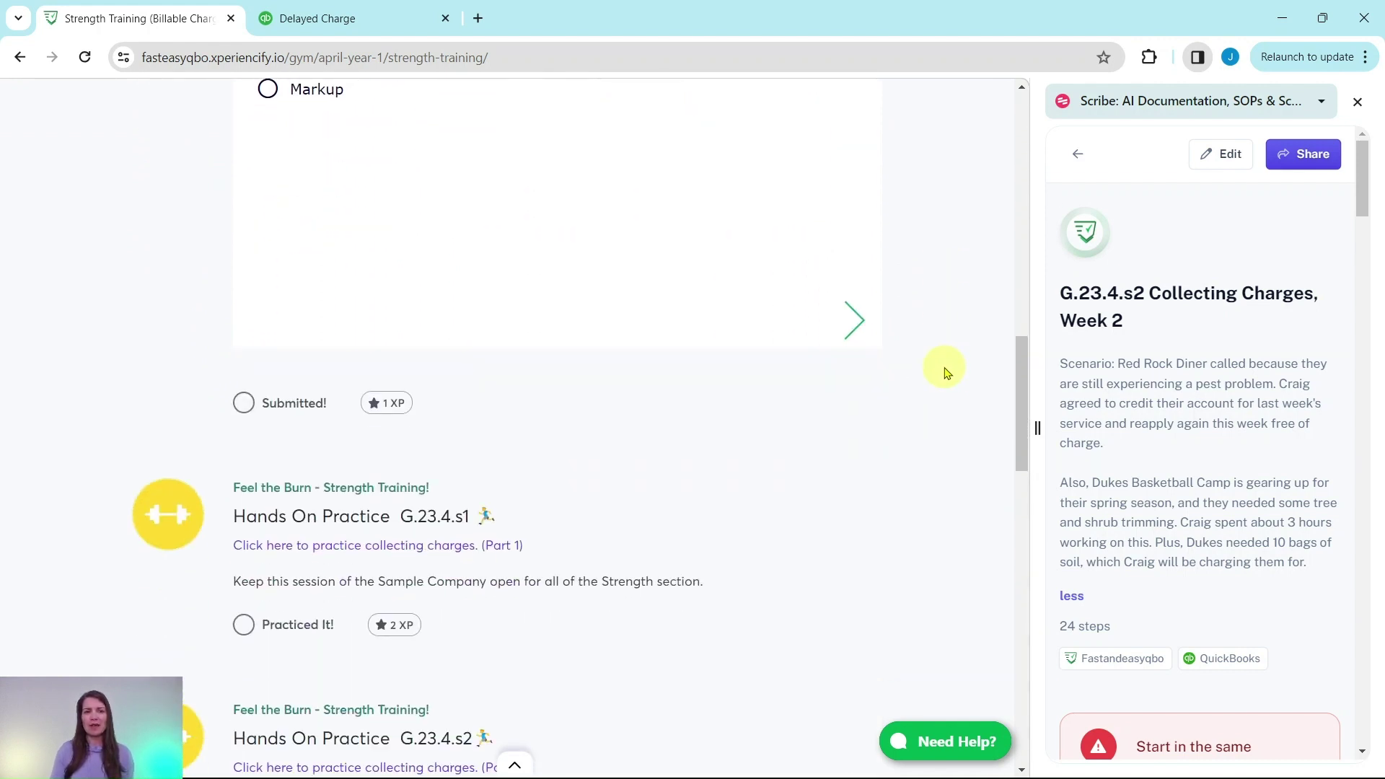
{"action": "scroll", "coordinate": [947, 373], "scroll_direction": "down", "scroll_amount": 2}
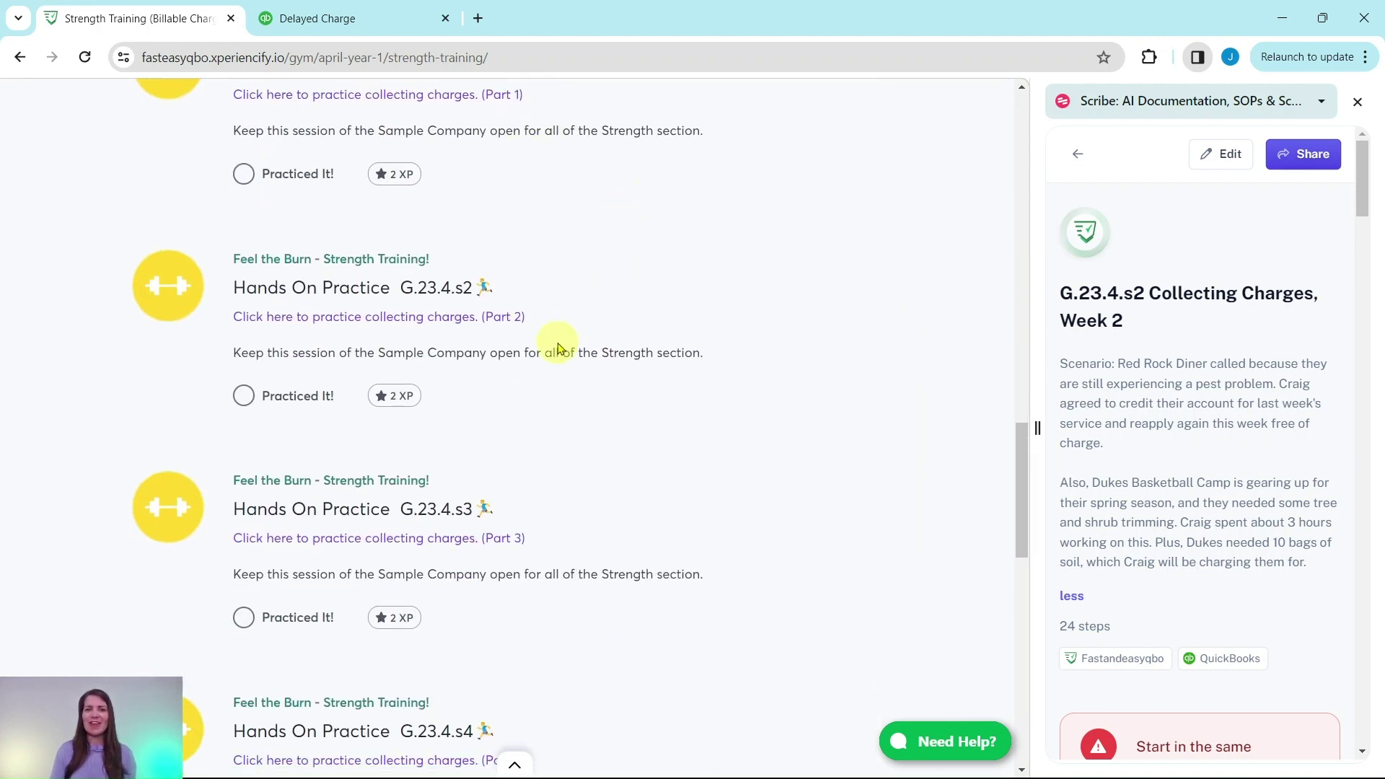
{"action": "scroll", "coordinate": [608, 525], "scroll_direction": "down", "scroll_amount": 11}
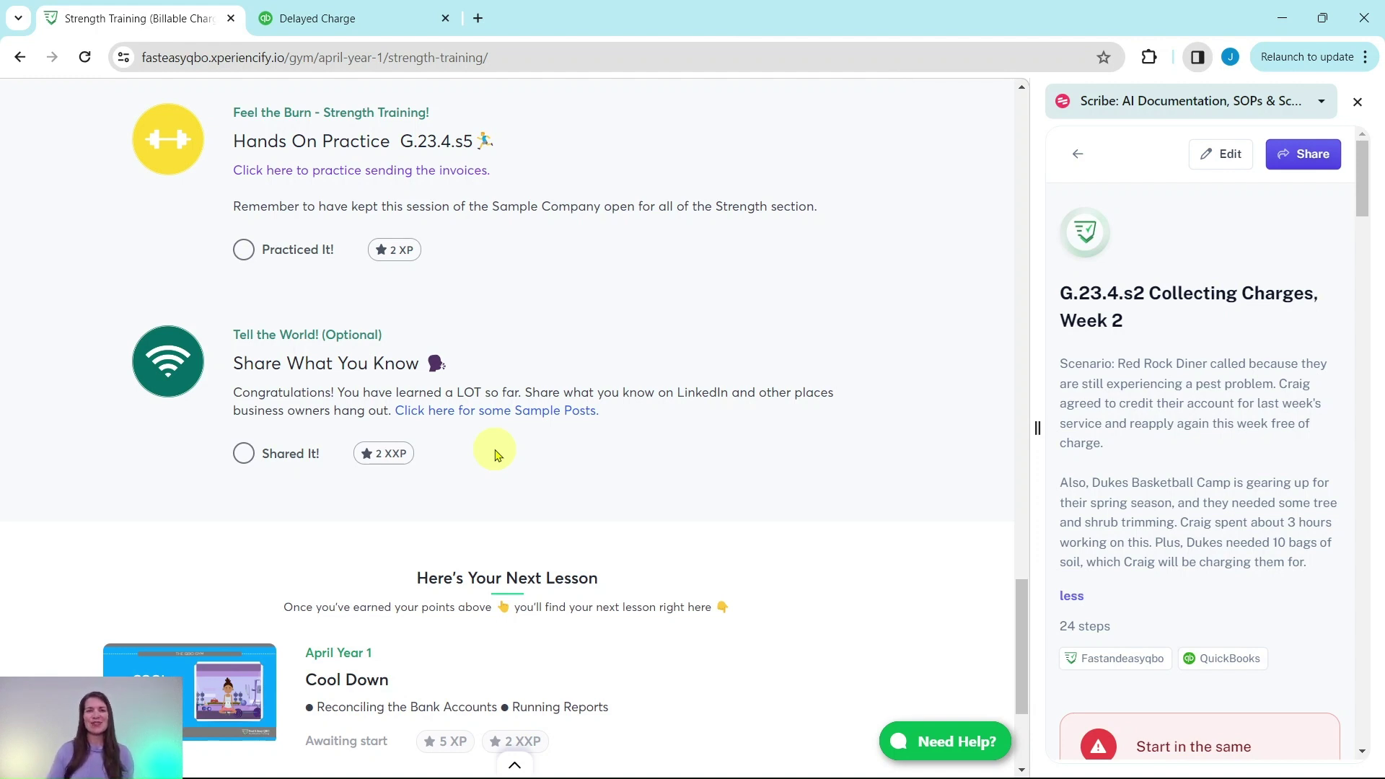
{"action": "scroll", "coordinate": [613, 455], "scroll_direction": "up", "scroll_amount": 9}
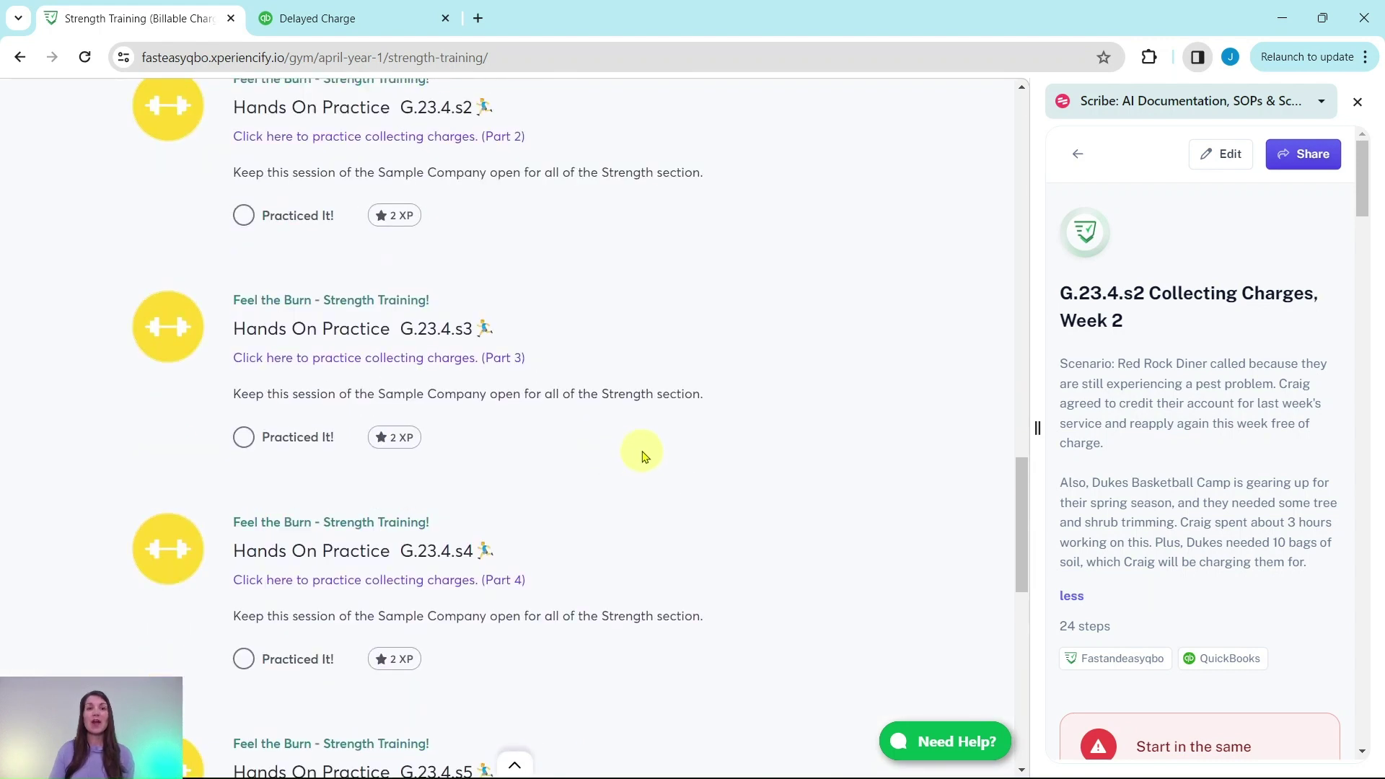
{"action": "scroll", "coordinate": [644, 456], "scroll_direction": "up", "scroll_amount": 2}
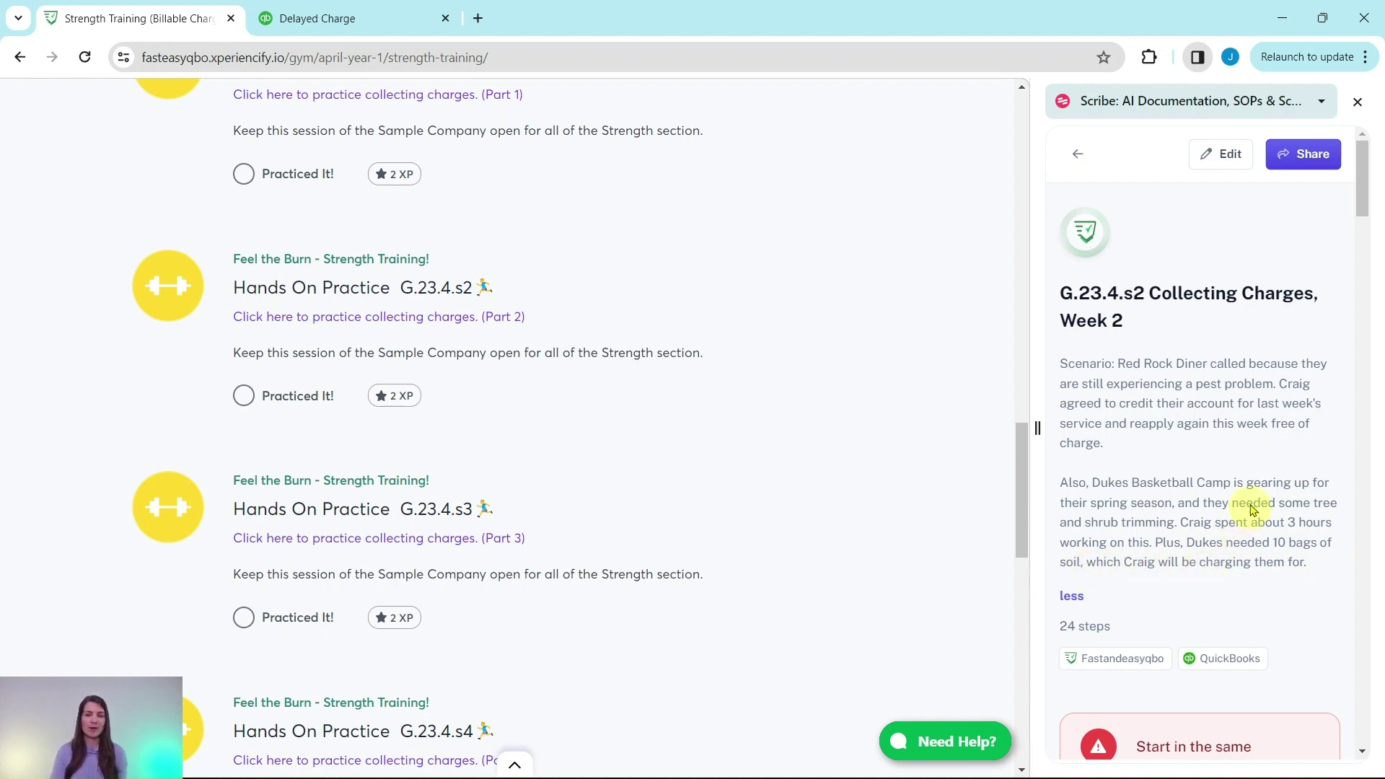
{"action": "scroll", "coordinate": [1230, 449], "scroll_direction": "down", "scroll_amount": 6}
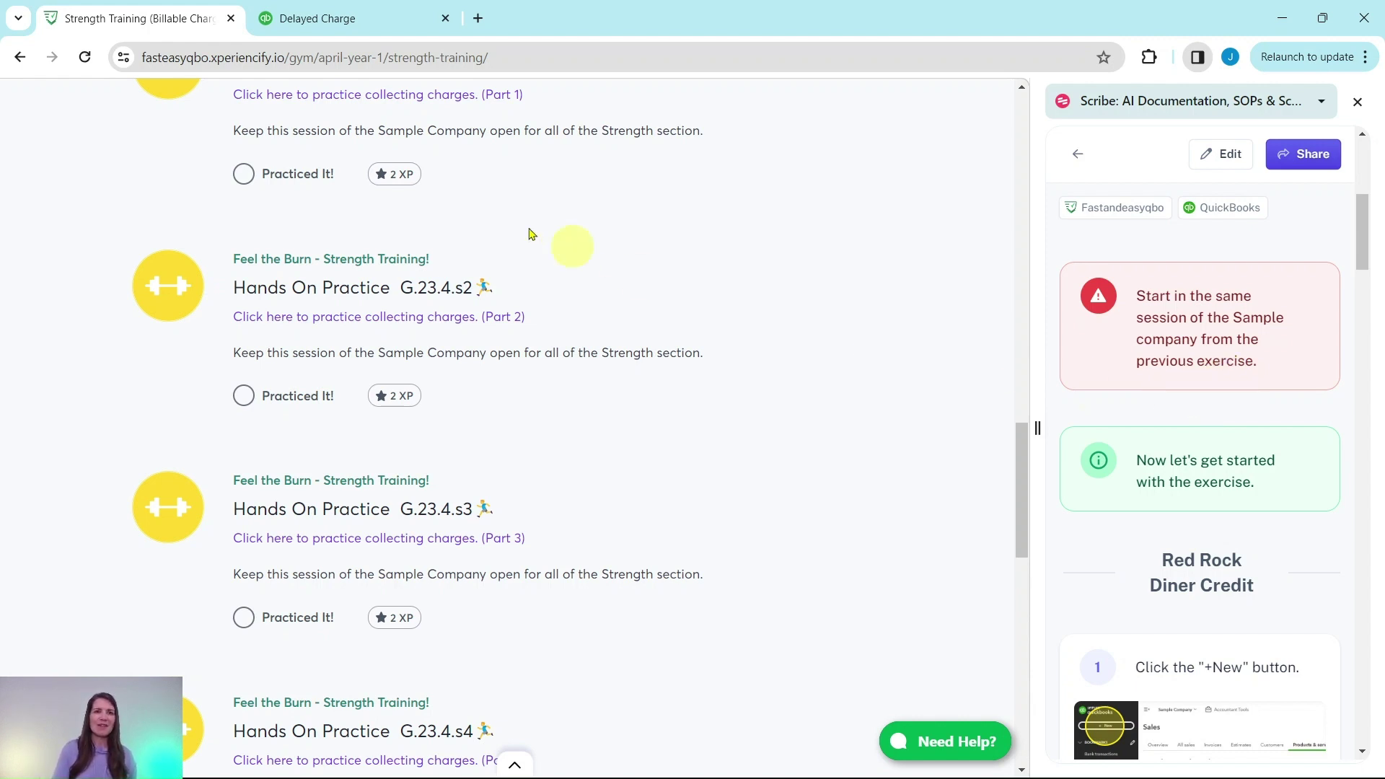
- Switch to the QuickBooks sample company and start a new delayed credit
{"action": "left_click", "coordinate": [395, 30]}
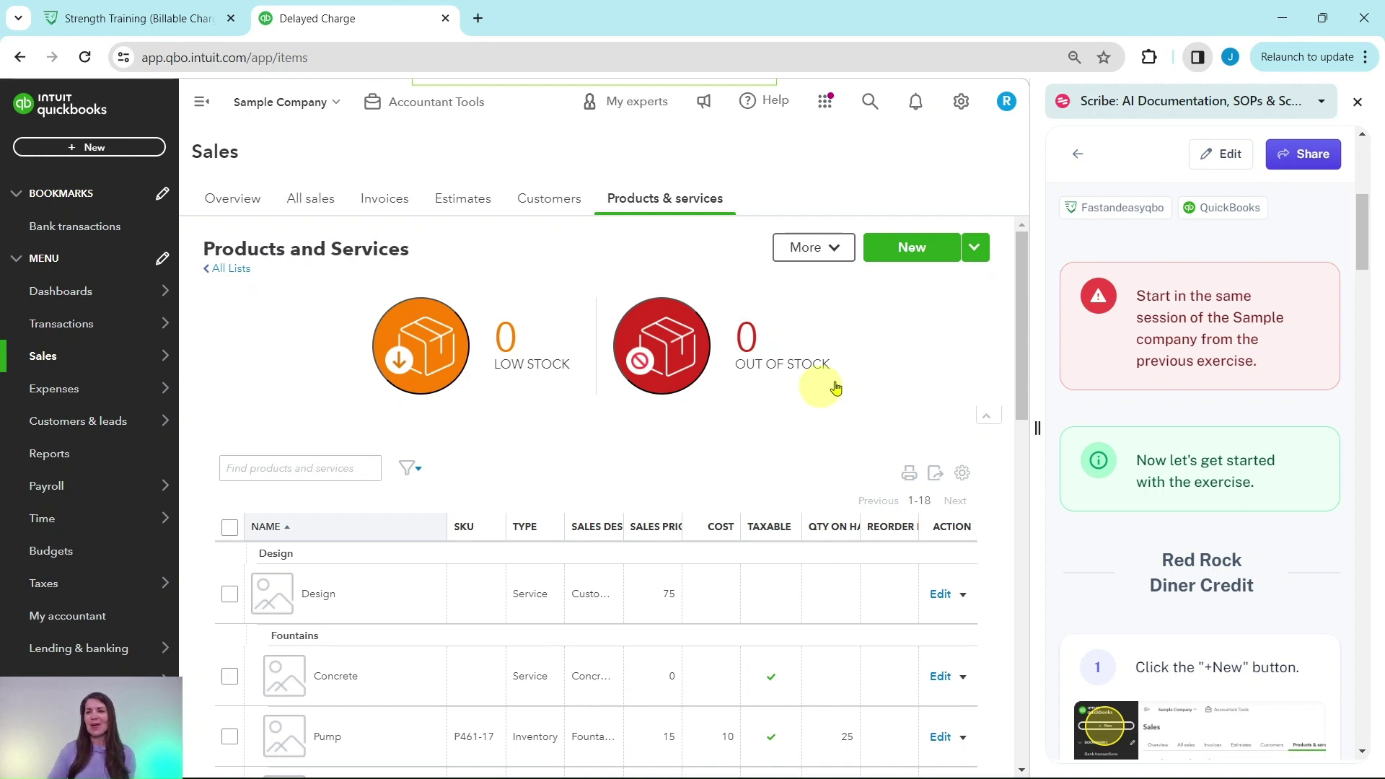
{"action": "scroll", "coordinate": [1237, 363], "scroll_direction": "down", "scroll_amount": 1}
{"action": "scroll", "coordinate": [1237, 363], "scroll_direction": "down", "scroll_amount": 4}
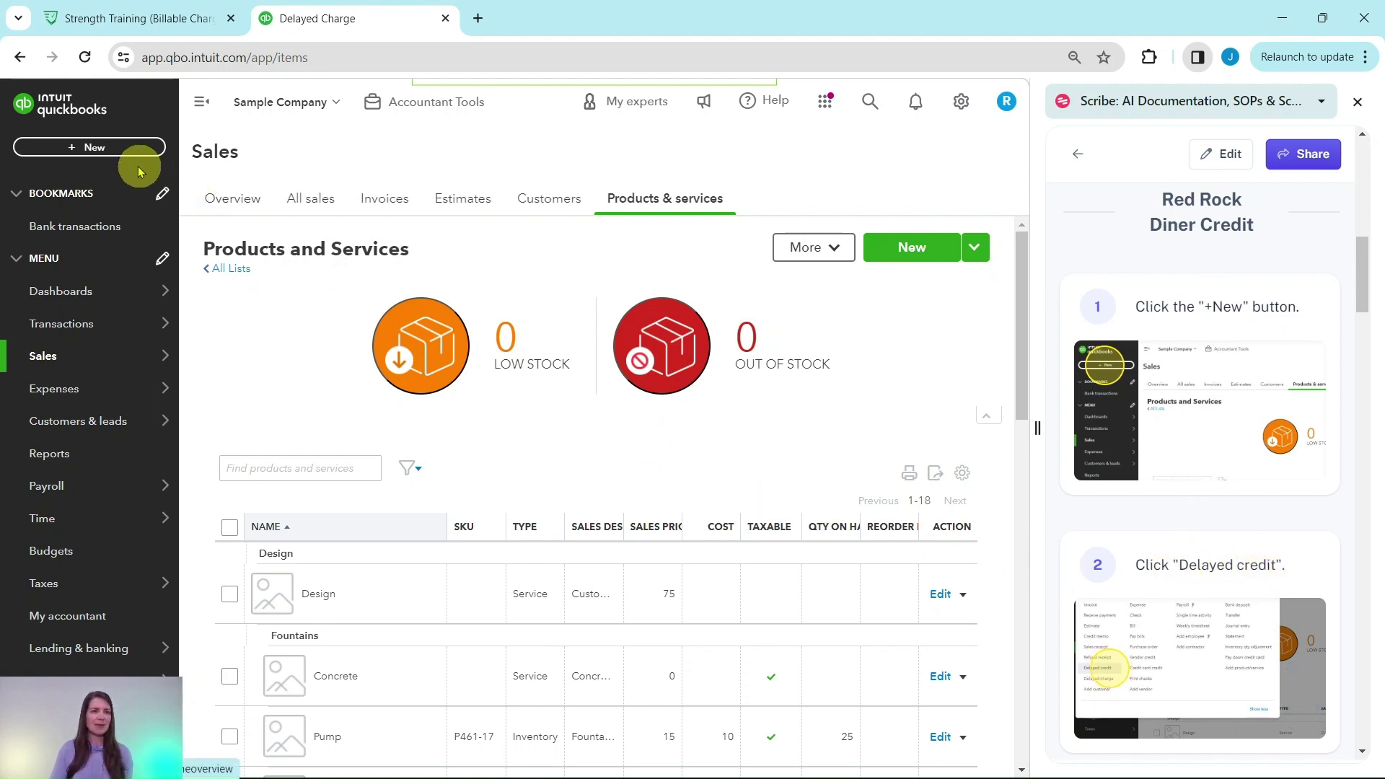
{"action": "left_click", "coordinate": [86, 148]}
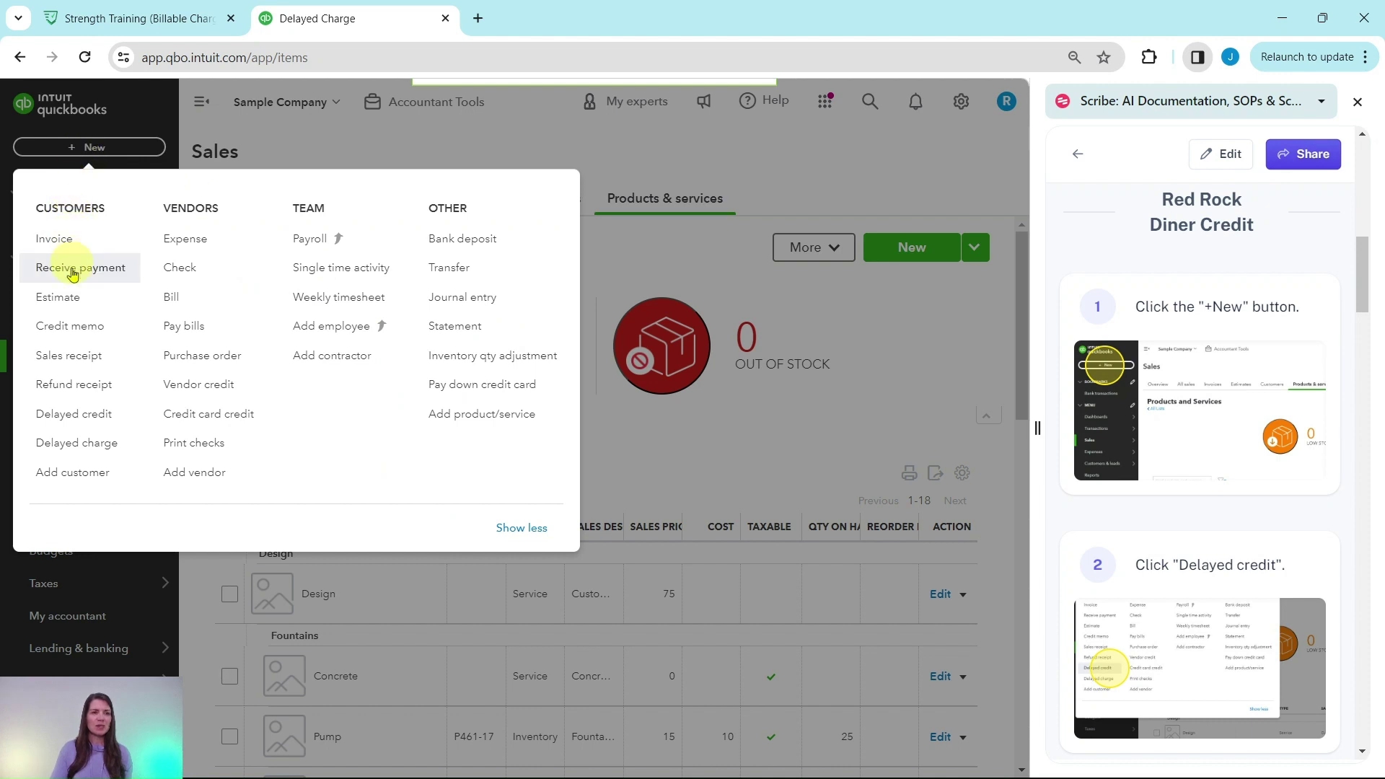
{"action": "left_click", "coordinate": [72, 419]}
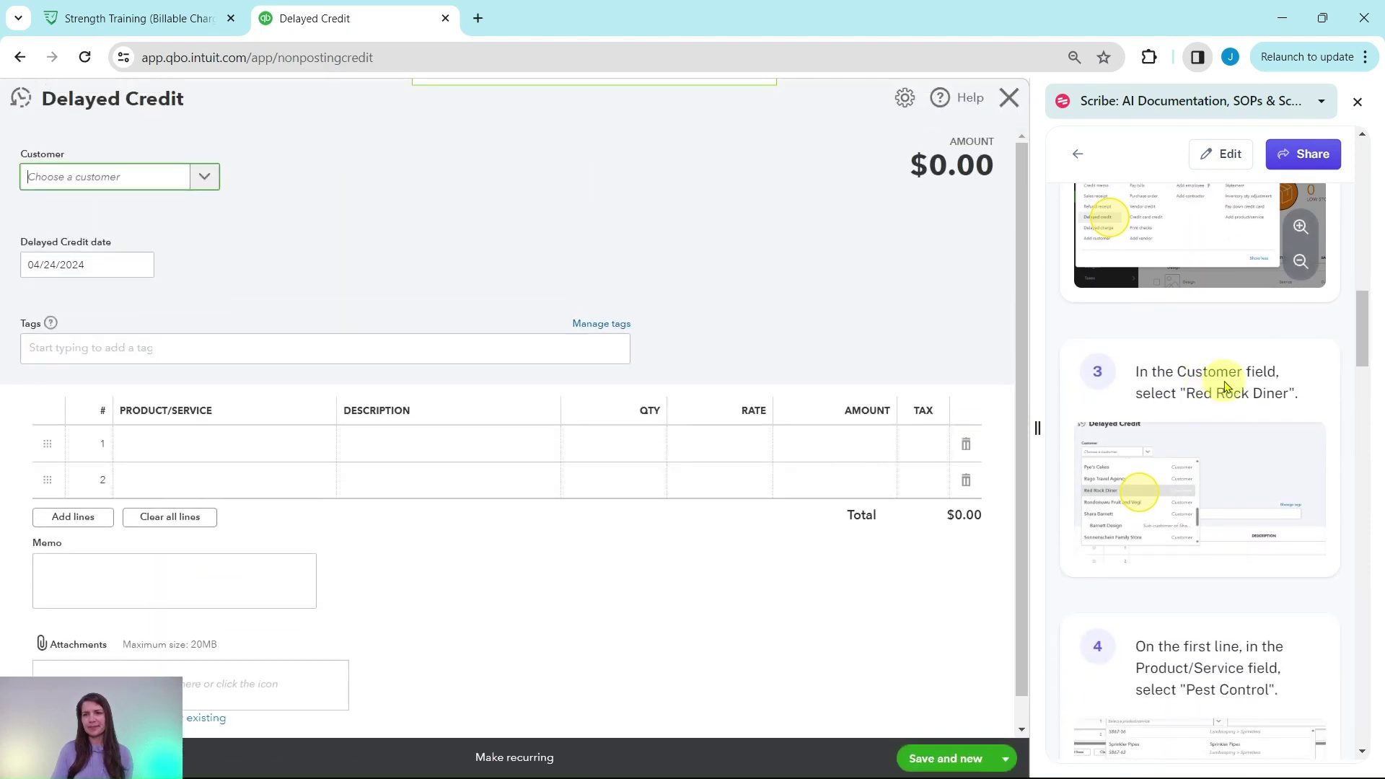
- Set the delayed credit's customer to Red Rock Diner, following the exercise guide
{"action": "scroll", "coordinate": [1224, 387], "scroll_direction": "down", "scroll_amount": 1}
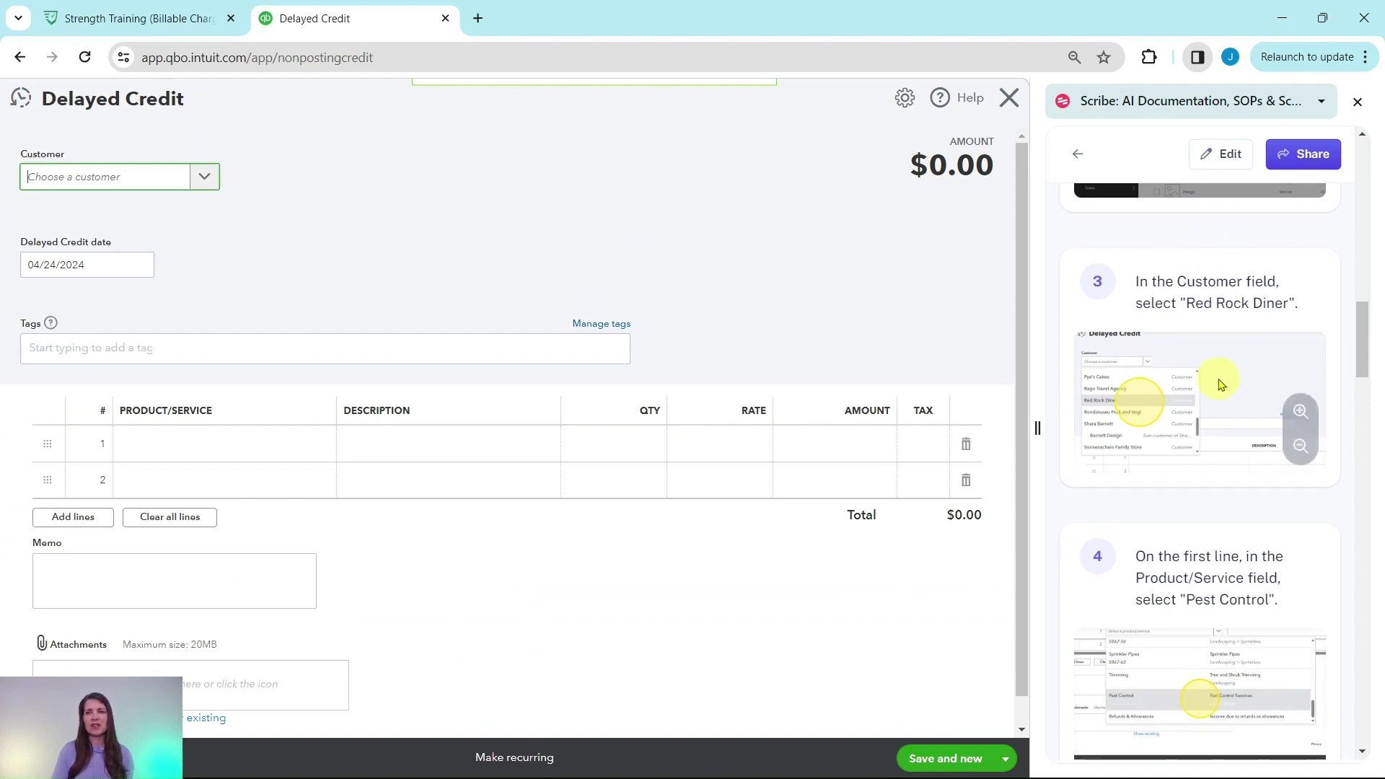
{"action": "scroll", "coordinate": [1221, 384], "scroll_direction": "down", "scroll_amount": 1}
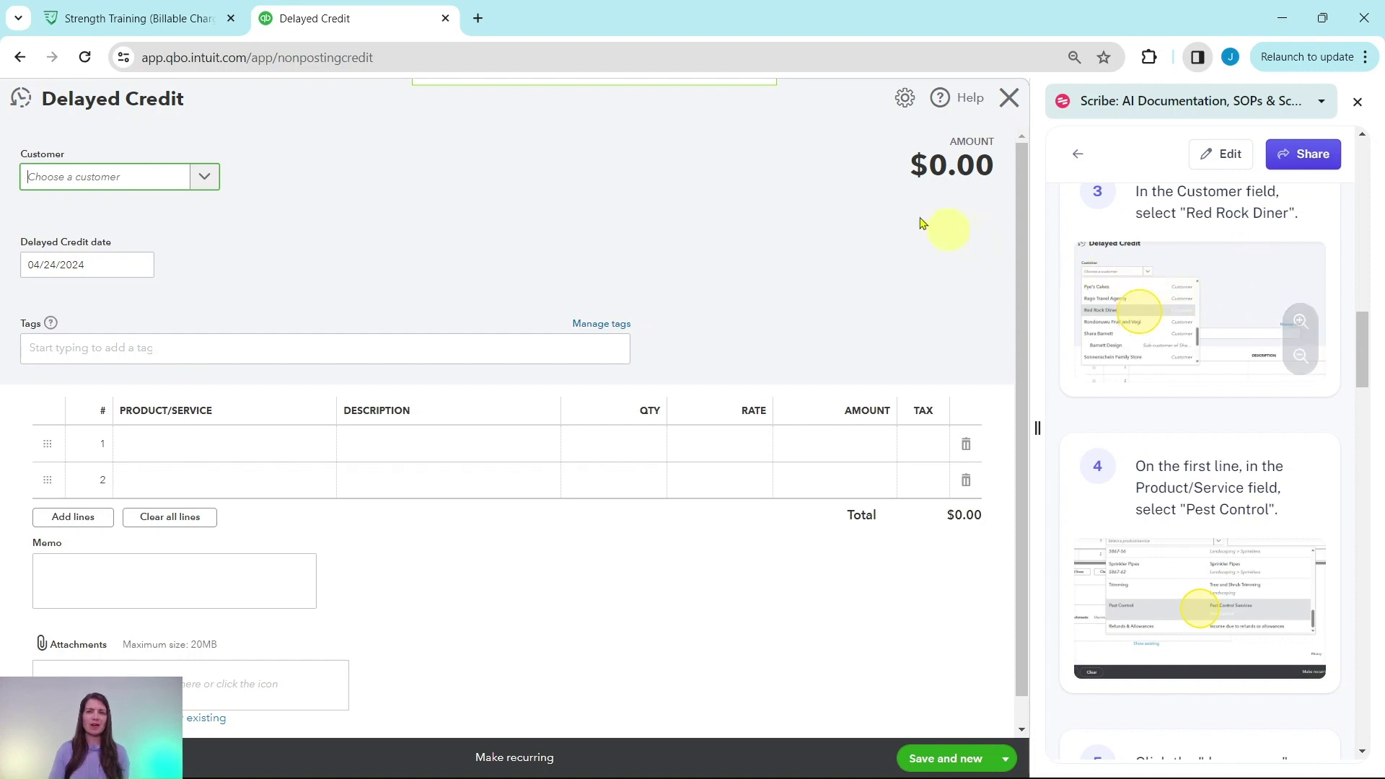
{"action": "left_click", "coordinate": [206, 181]}
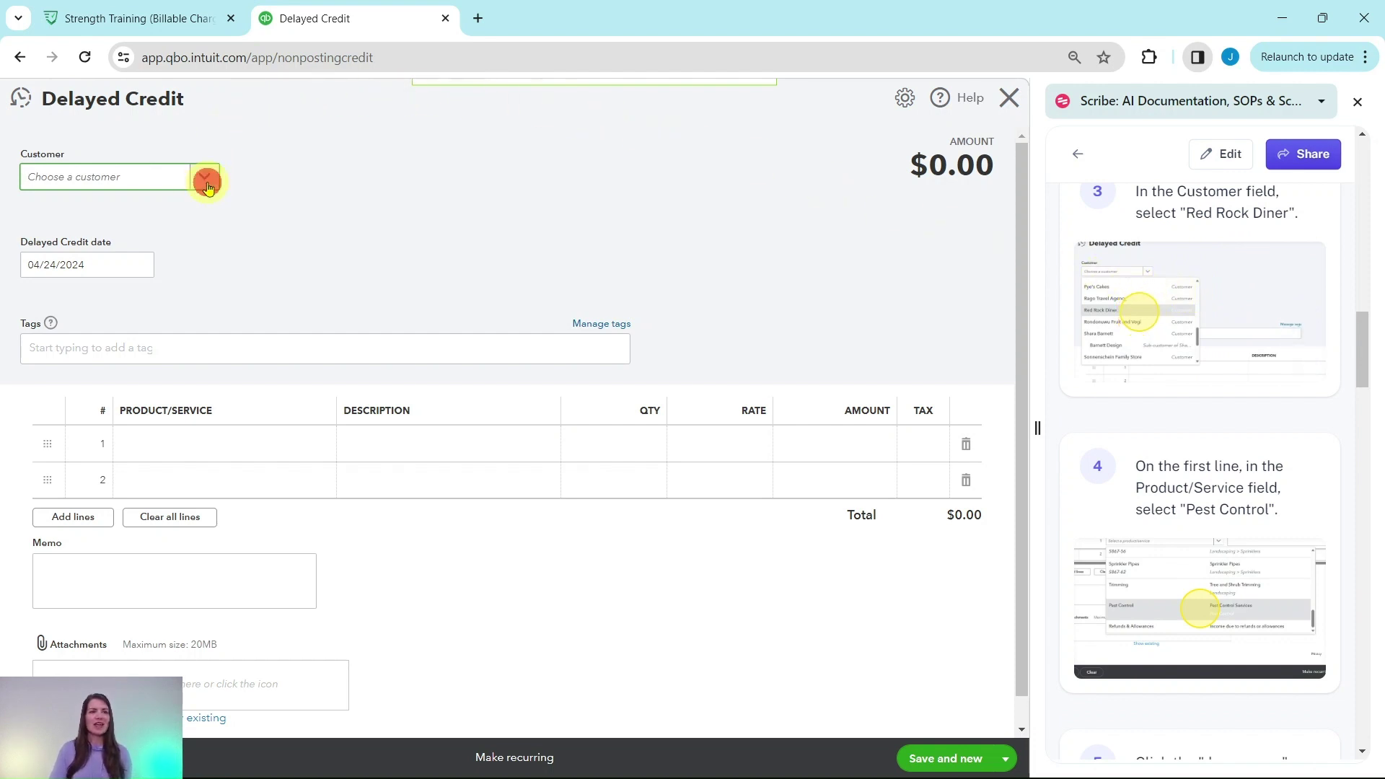
{"action": "type", "text": "red"}
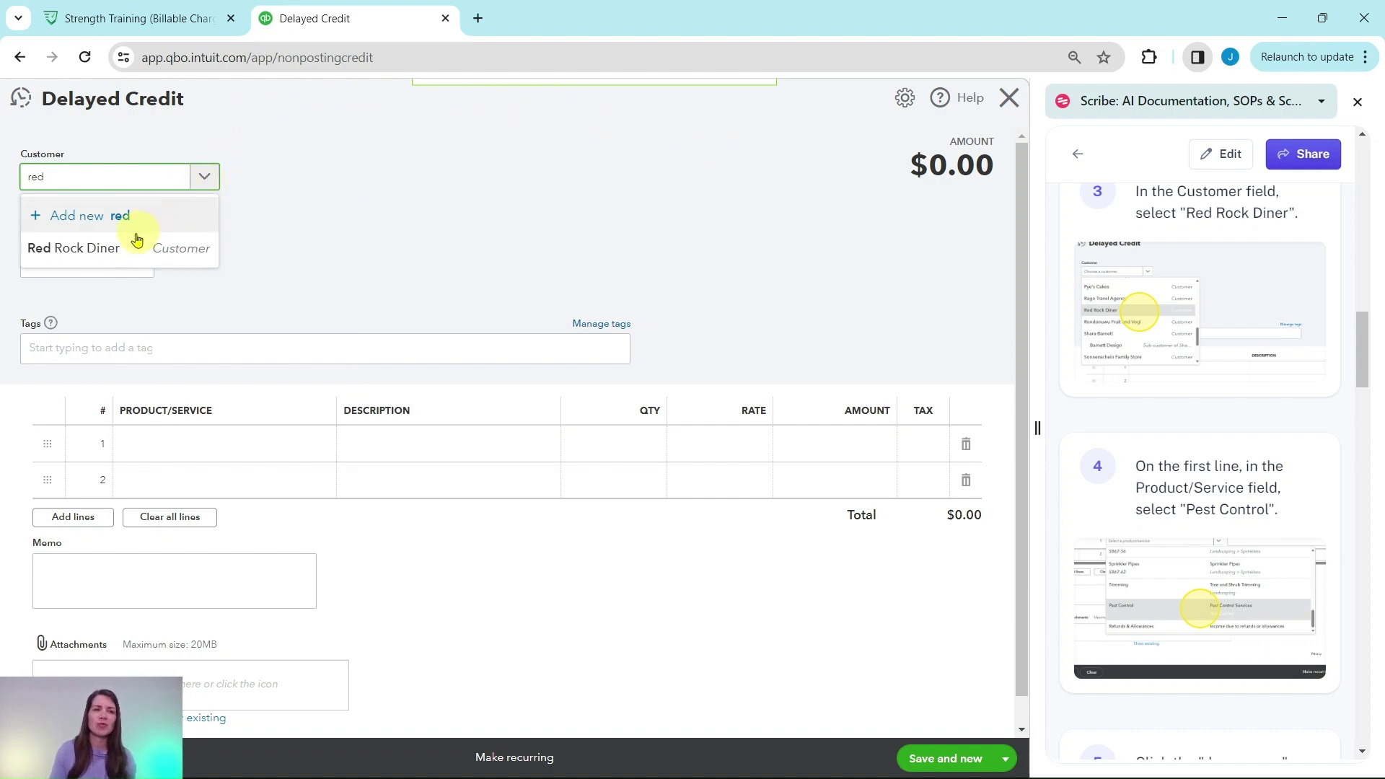
{"action": "left_click", "coordinate": [81, 249]}
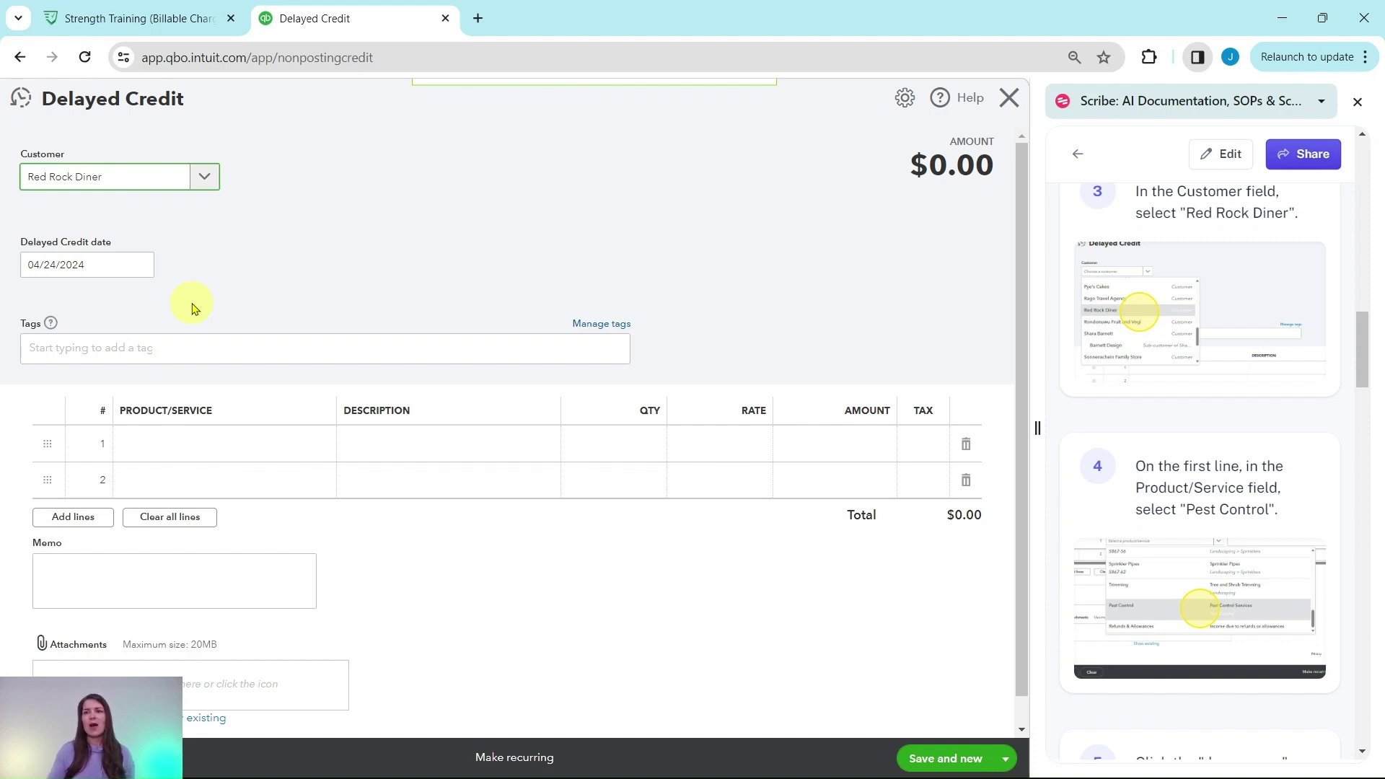
- Add the Pest Control service on the first line of the delayed credit, then save and close it
{"action": "scroll", "coordinate": [1231, 392], "scroll_direction": "down", "scroll_amount": 1}
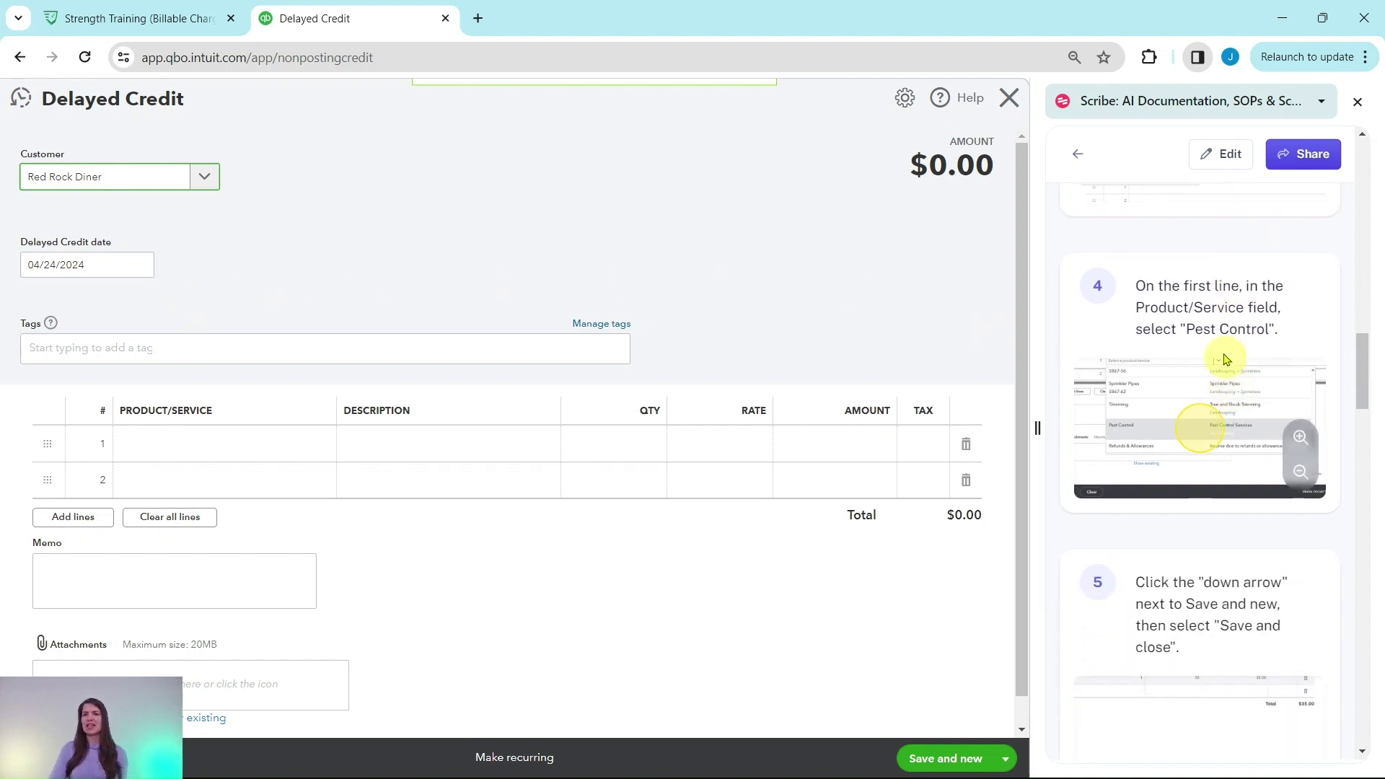
{"action": "left_click", "coordinate": [207, 452]}
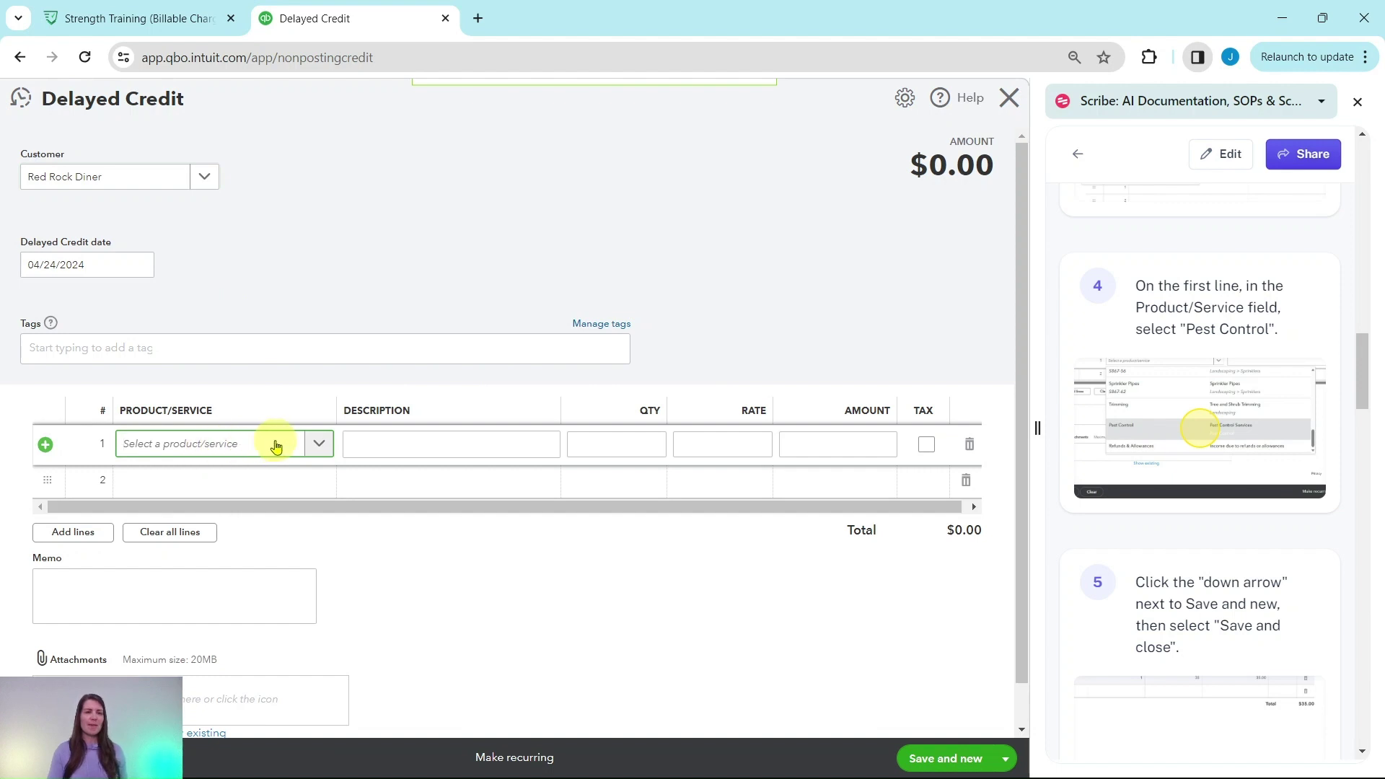
{"action": "type", "text": "pest"}
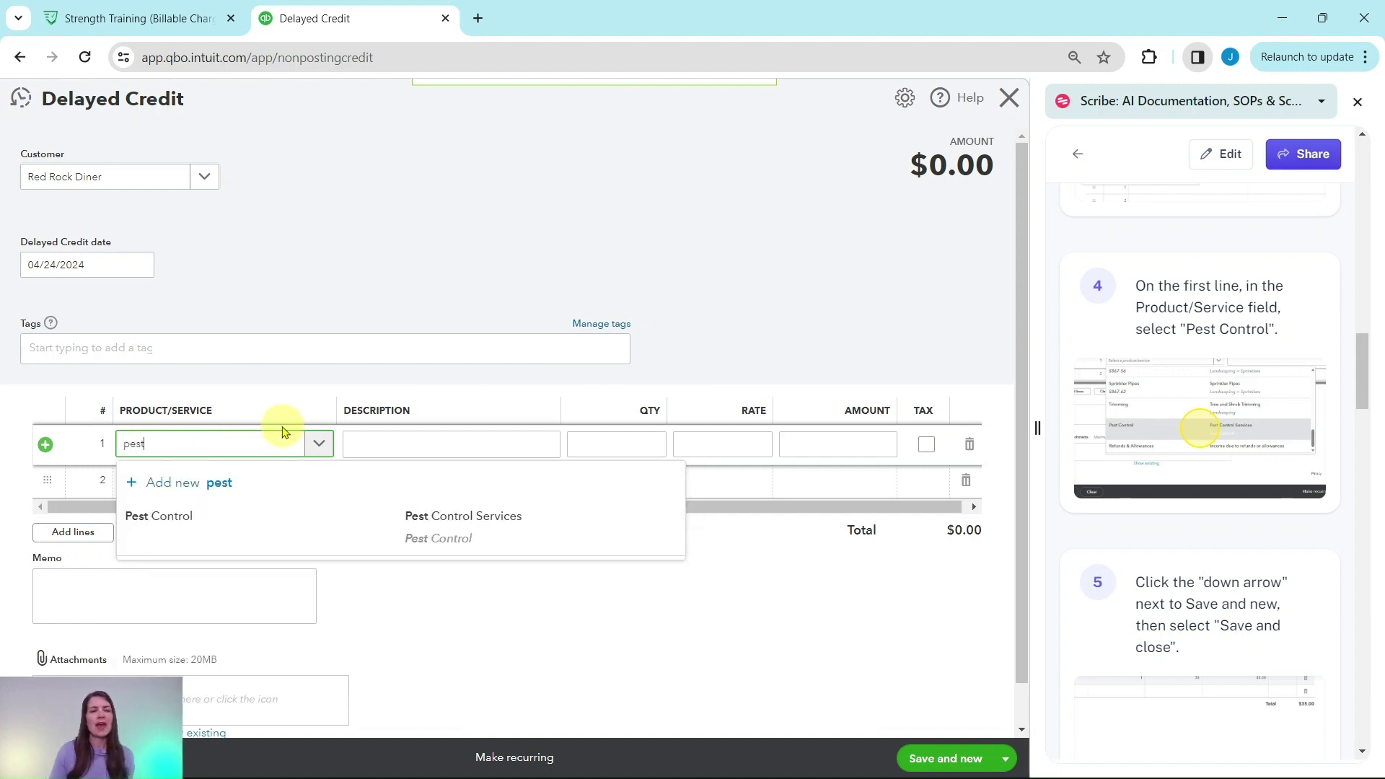
{"action": "left_click", "coordinate": [164, 525]}
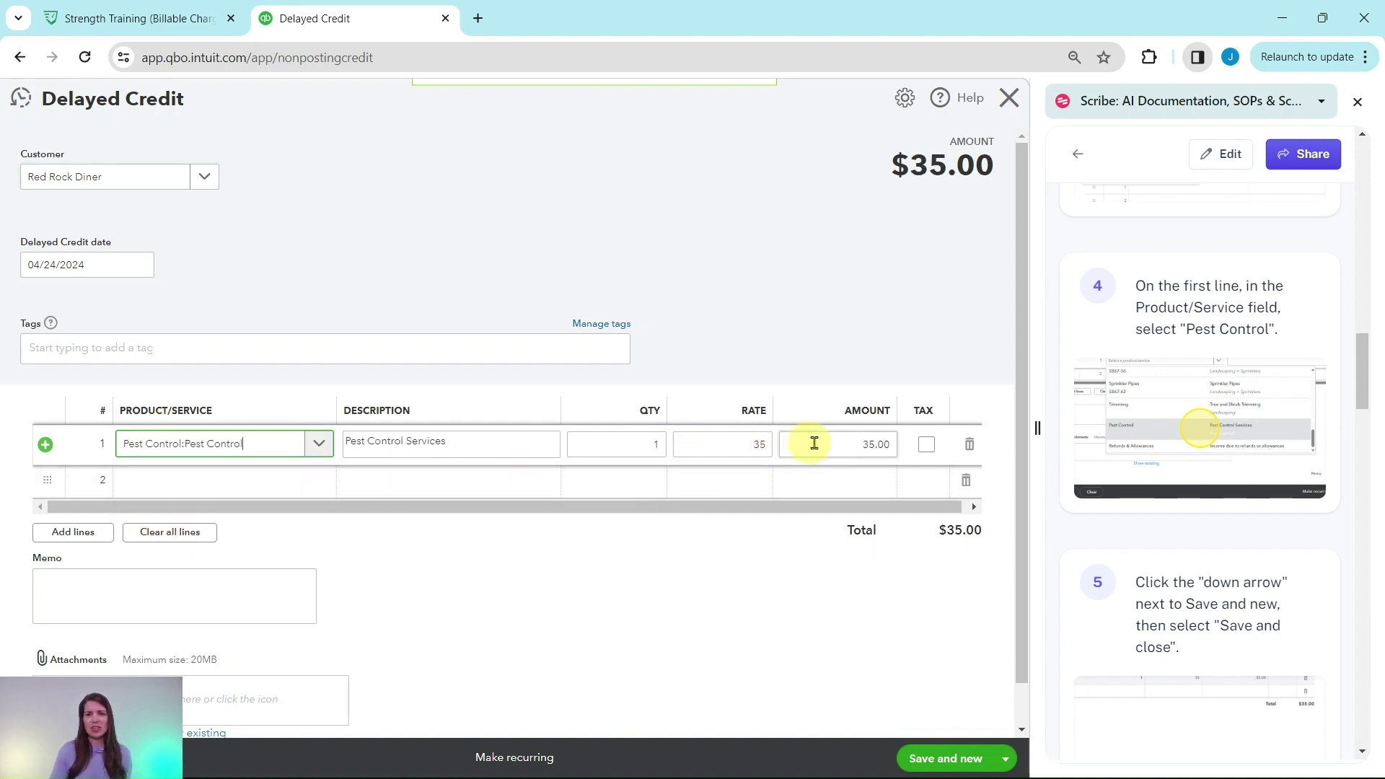
{"action": "scroll", "coordinate": [1089, 497], "scroll_direction": "down", "scroll_amount": 5}
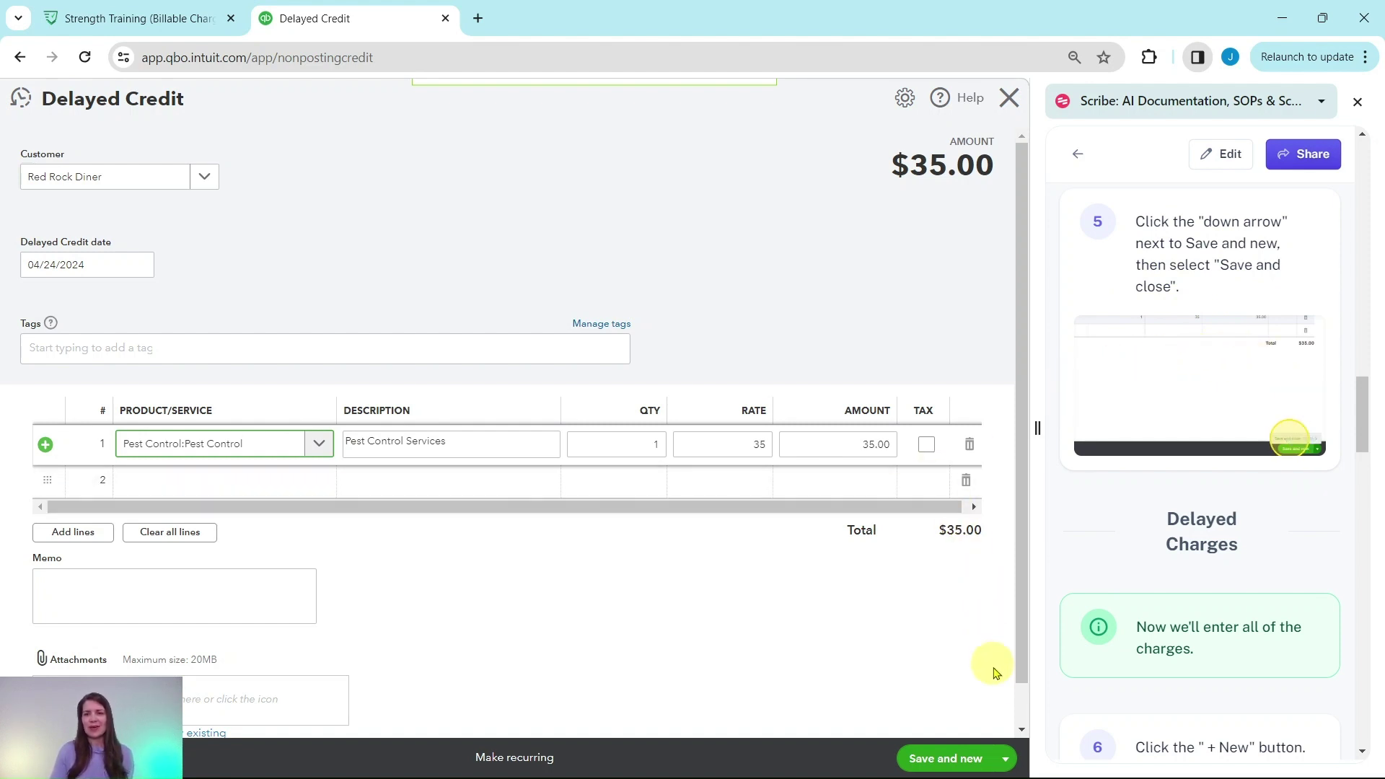
{"action": "left_click", "coordinate": [1007, 762]}
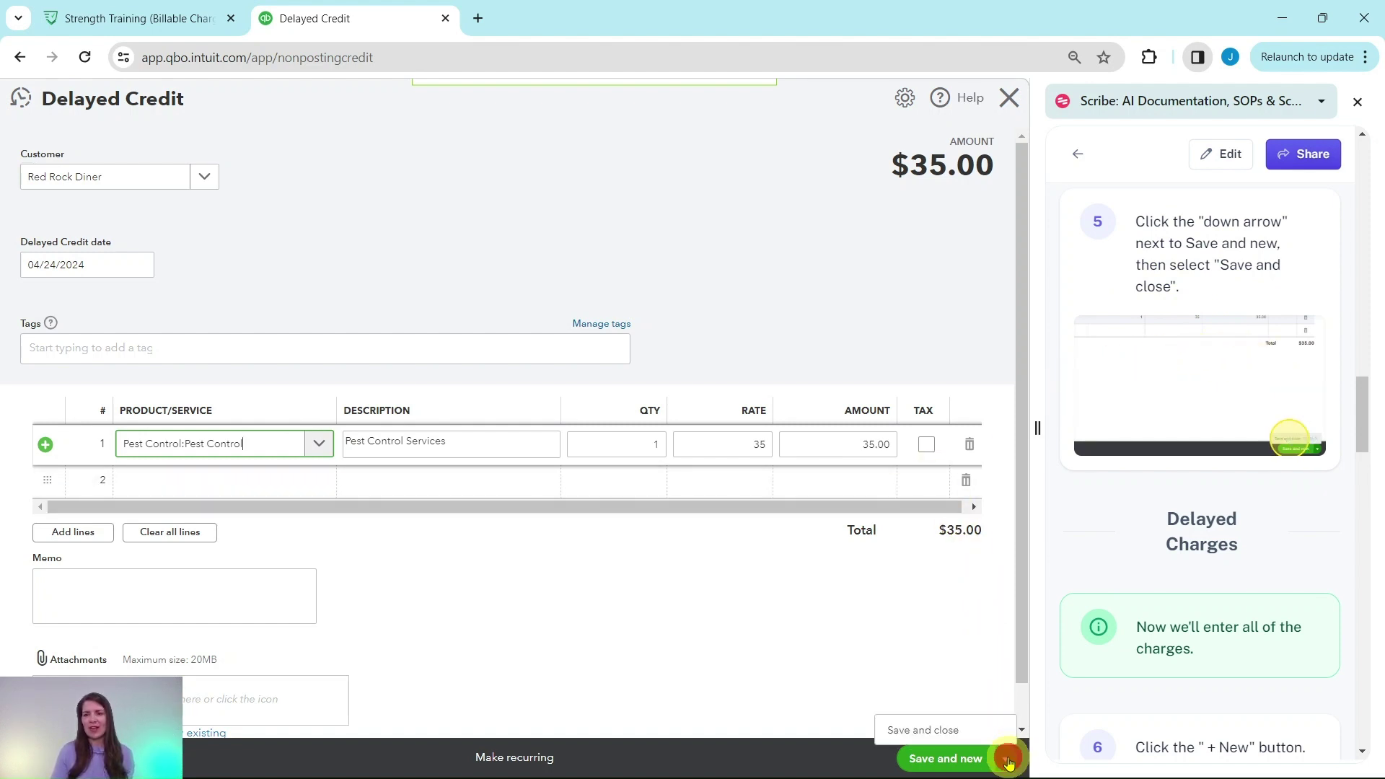
{"action": "left_click", "coordinate": [928, 731]}
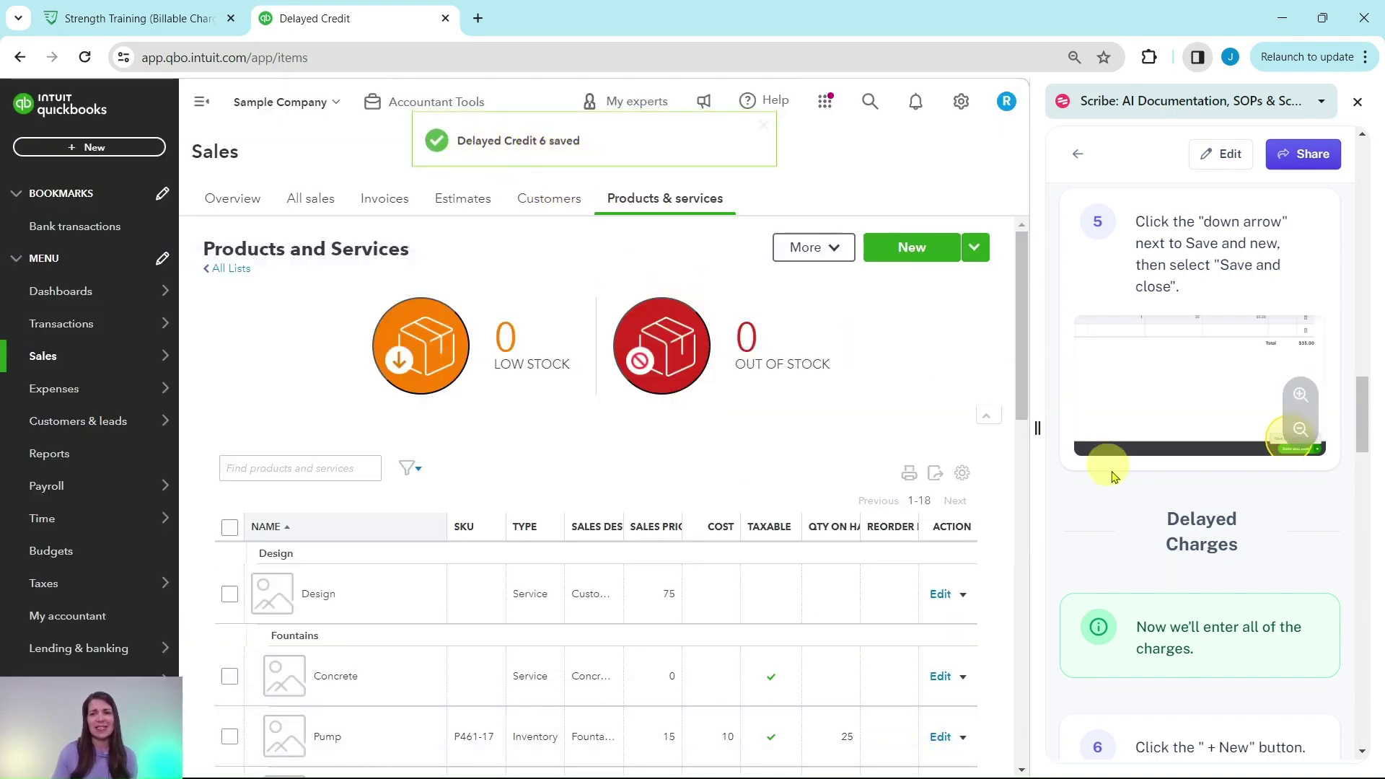
- Start a new delayed charge as described in the guide's Delayed Charges section
{"action": "scroll", "coordinate": [1154, 497], "scroll_direction": "down", "scroll_amount": 4}
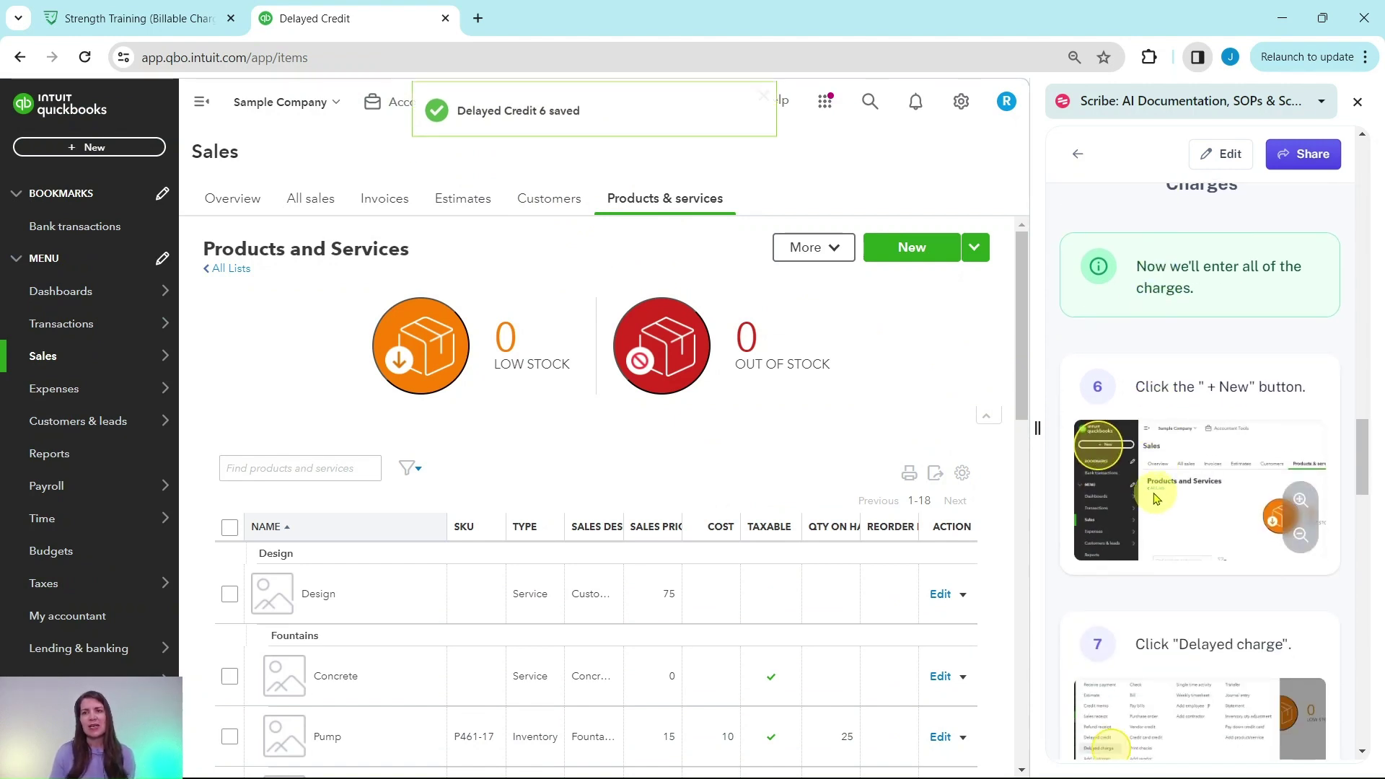
{"action": "scroll", "coordinate": [1157, 490], "scroll_direction": "down", "scroll_amount": 1}
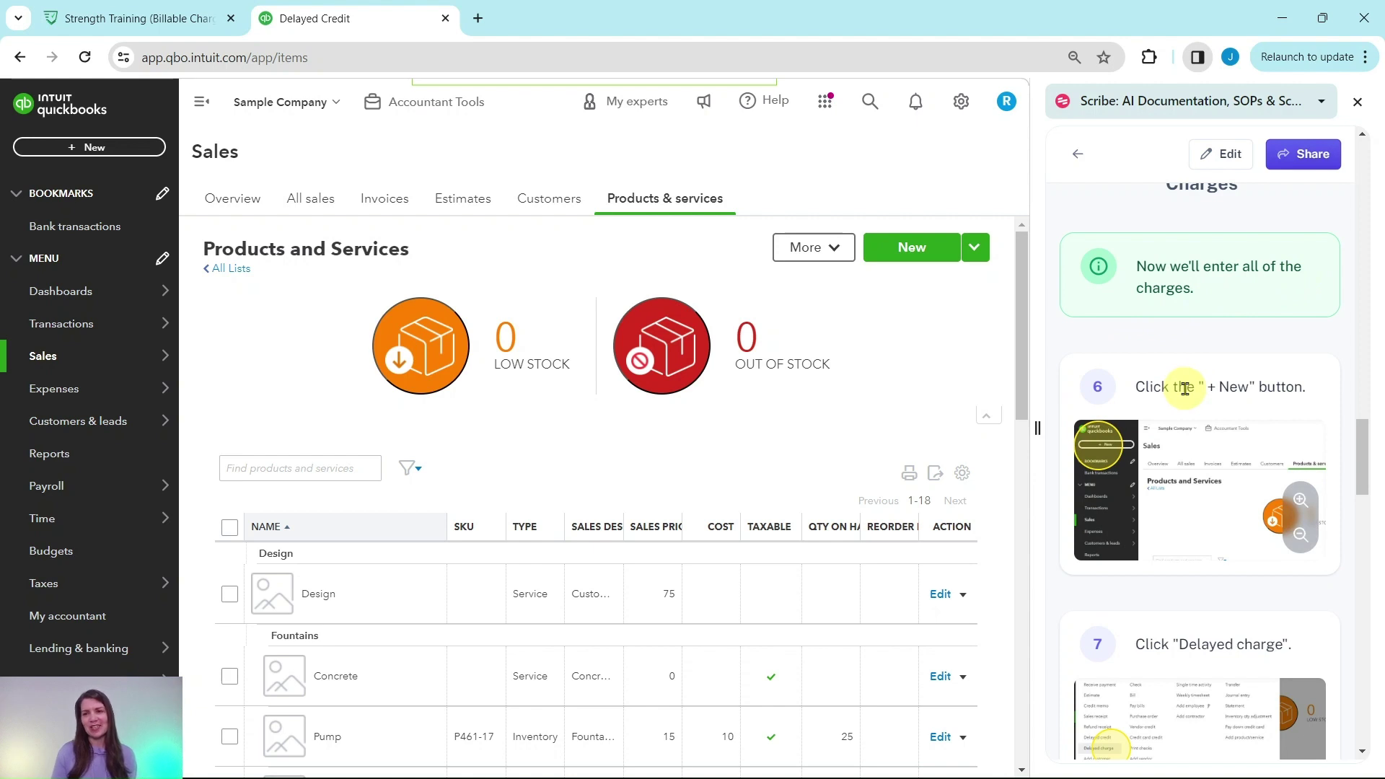
{"action": "scroll", "coordinate": [1185, 382], "scroll_direction": "down", "scroll_amount": 2}
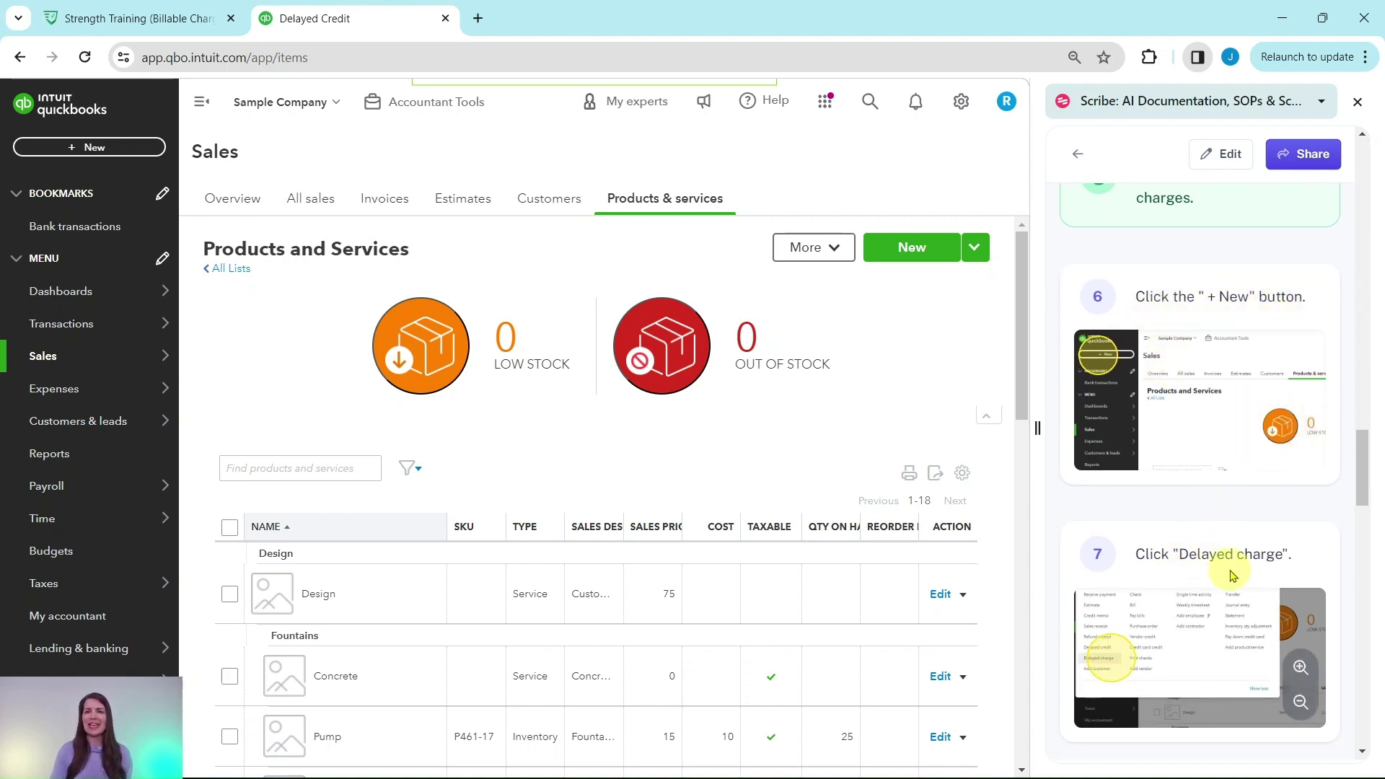
{"action": "left_click", "coordinate": [105, 150]}
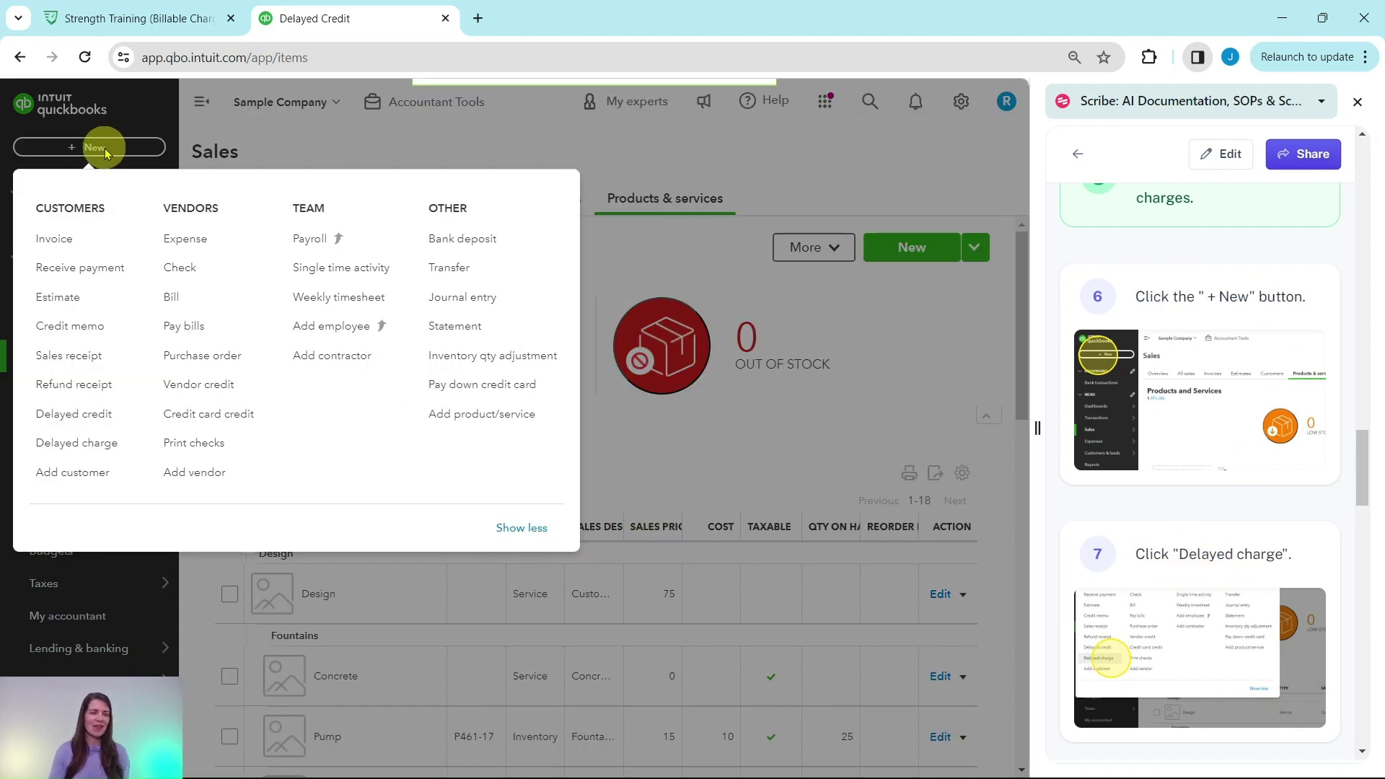
{"action": "left_click", "coordinate": [76, 447]}
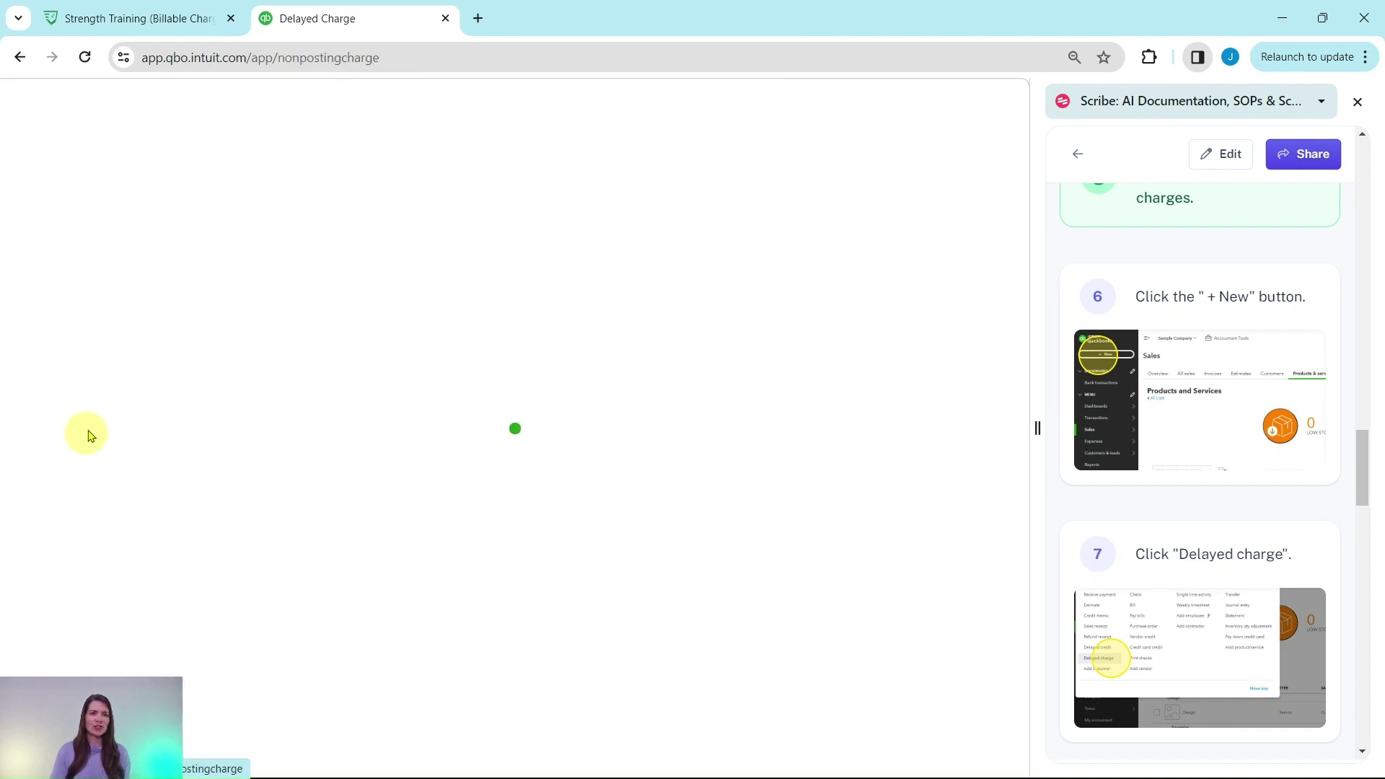
- Choose Cool Cars as the customer of the delayed charge
{"action": "scroll", "coordinate": [1150, 359], "scroll_direction": "down", "scroll_amount": 4}
{"action": "scroll", "coordinate": [1150, 359], "scroll_direction": "down", "scroll_amount": 3}
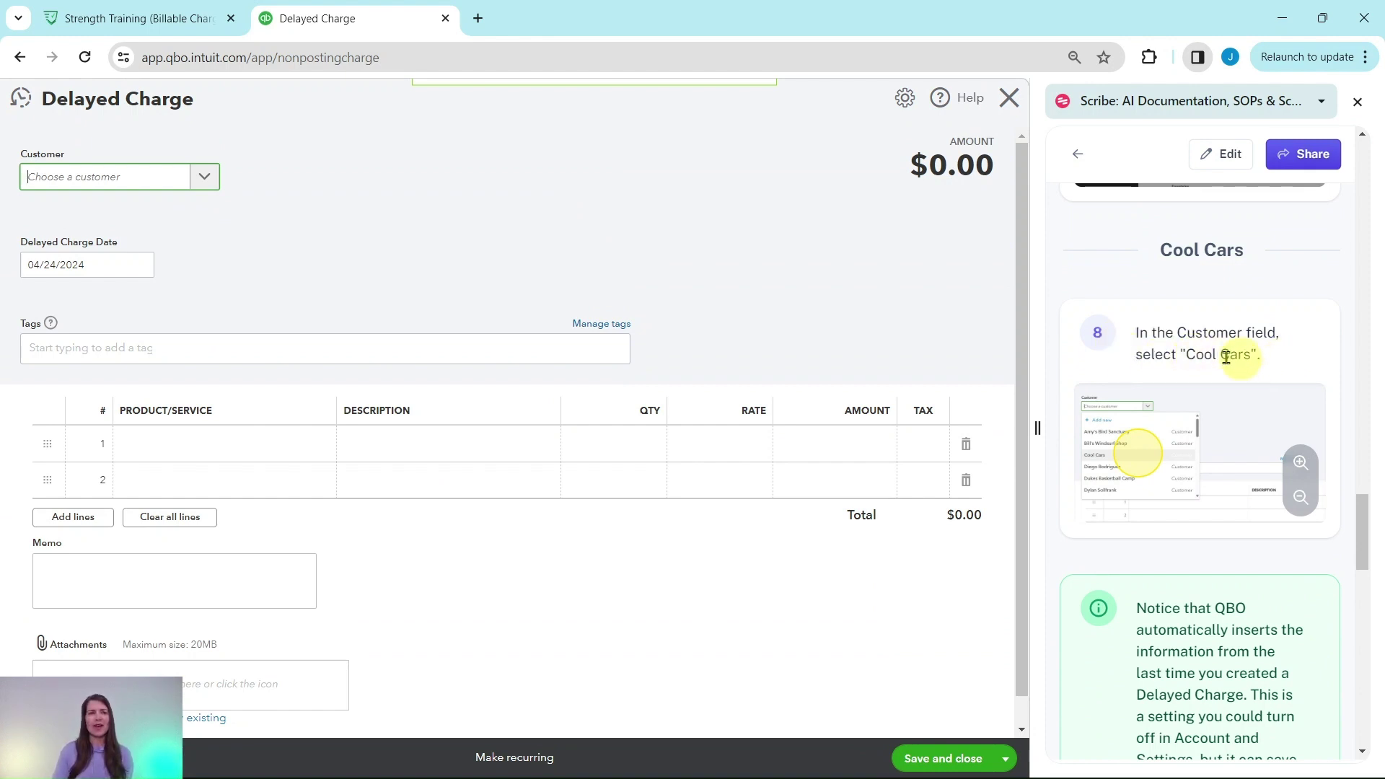
{"action": "left_click", "coordinate": [205, 178]}
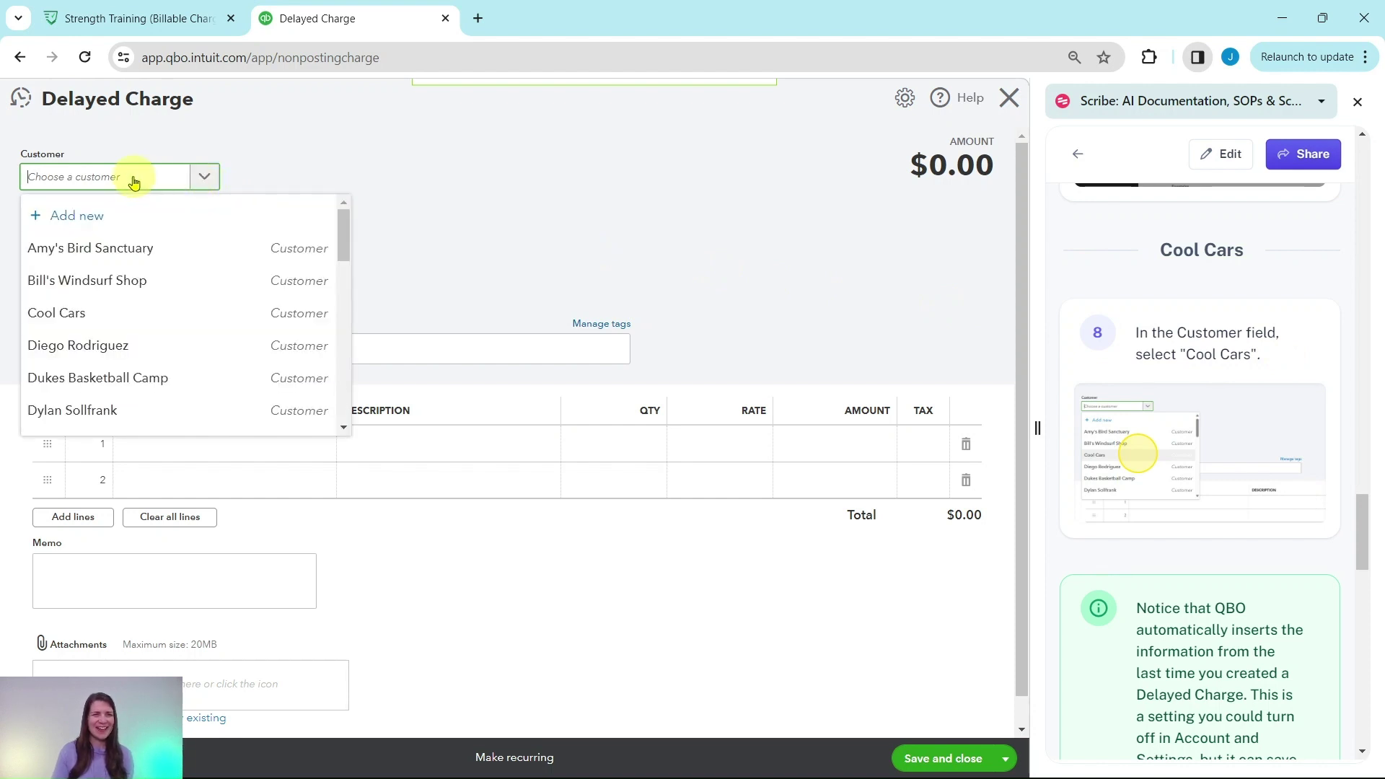
{"action": "left_click", "coordinate": [56, 318]}
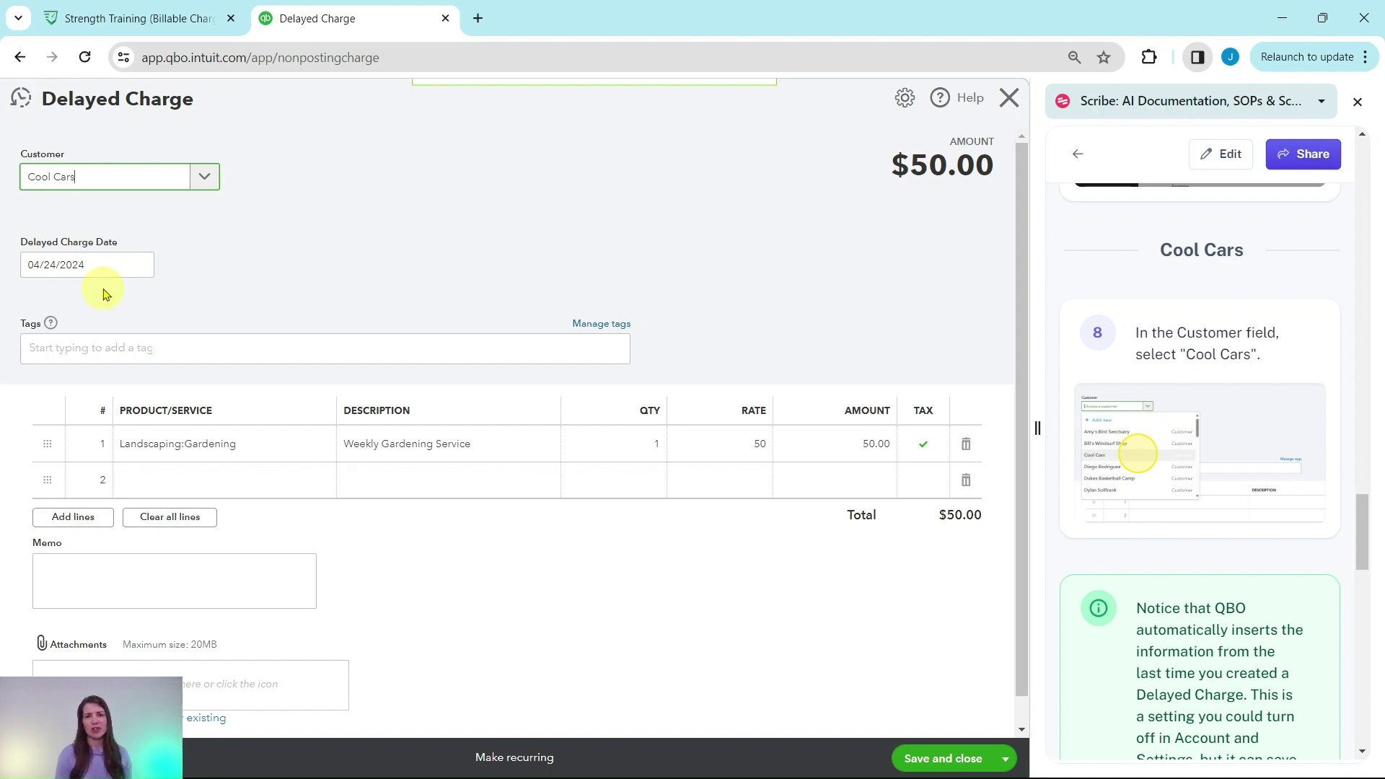
- Save the Cool Cars delayed charge and start a new one, as the guide's step 9 describes
{"action": "scroll", "coordinate": [1137, 362], "scroll_direction": "down", "scroll_amount": 5}
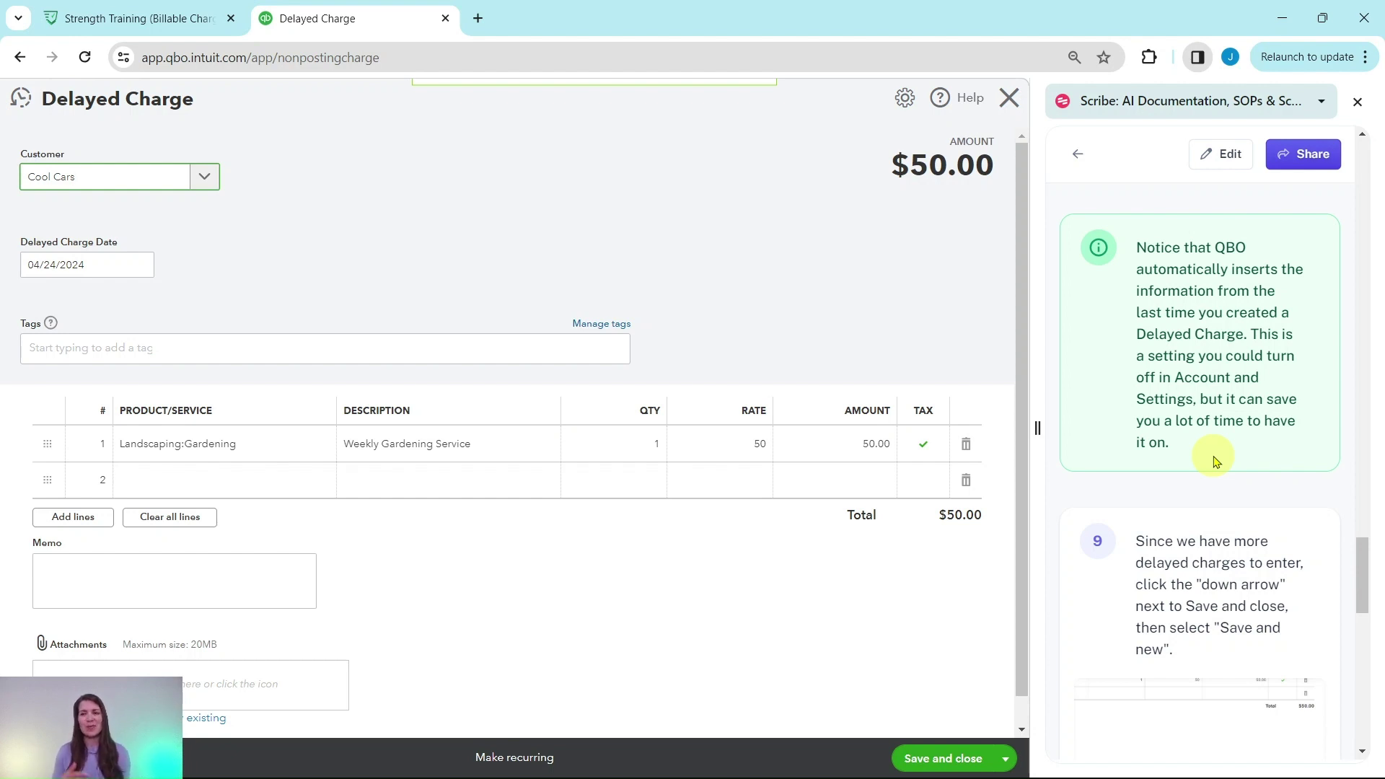
{"action": "scroll", "coordinate": [1198, 415], "scroll_direction": "down", "scroll_amount": 4}
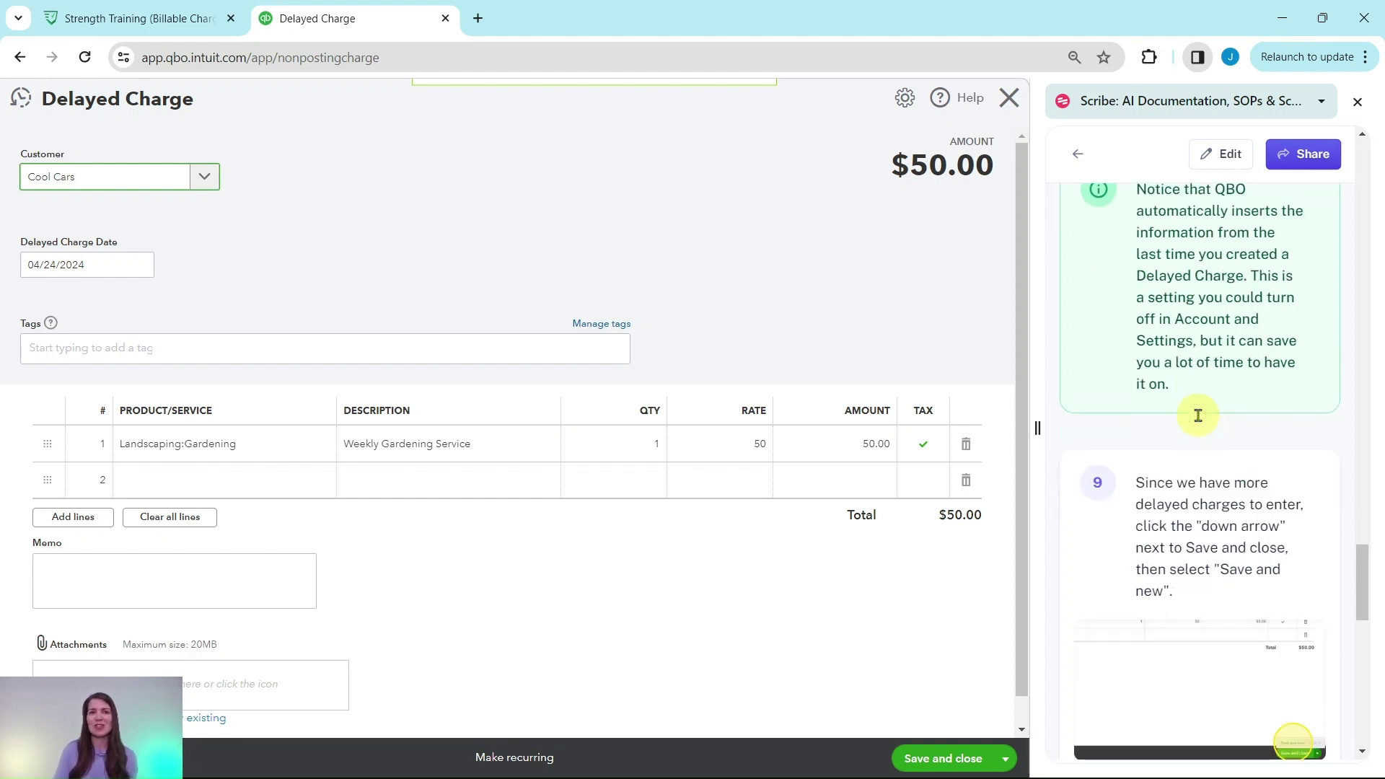
{"action": "scroll", "coordinate": [1195, 417], "scroll_direction": "up", "scroll_amount": 1}
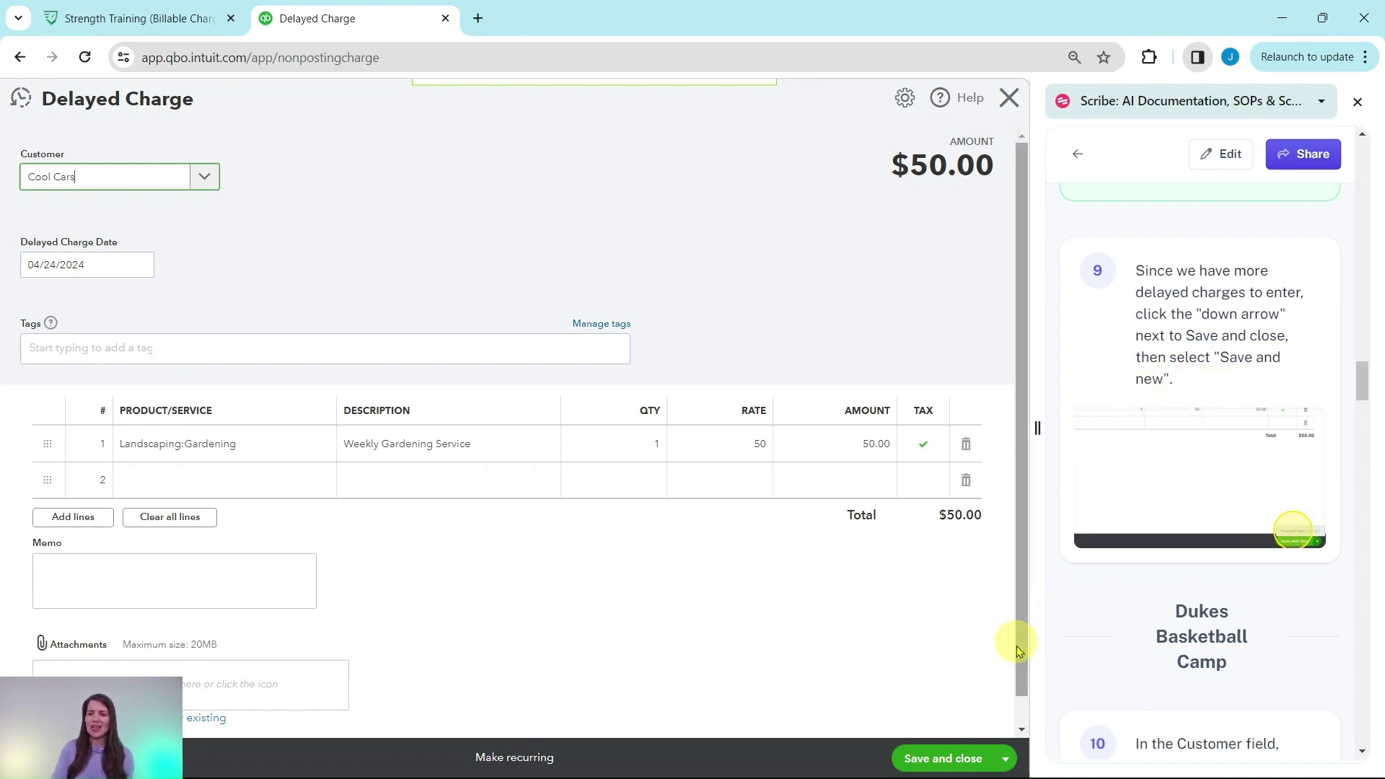
{"action": "left_click", "coordinate": [1006, 758]}
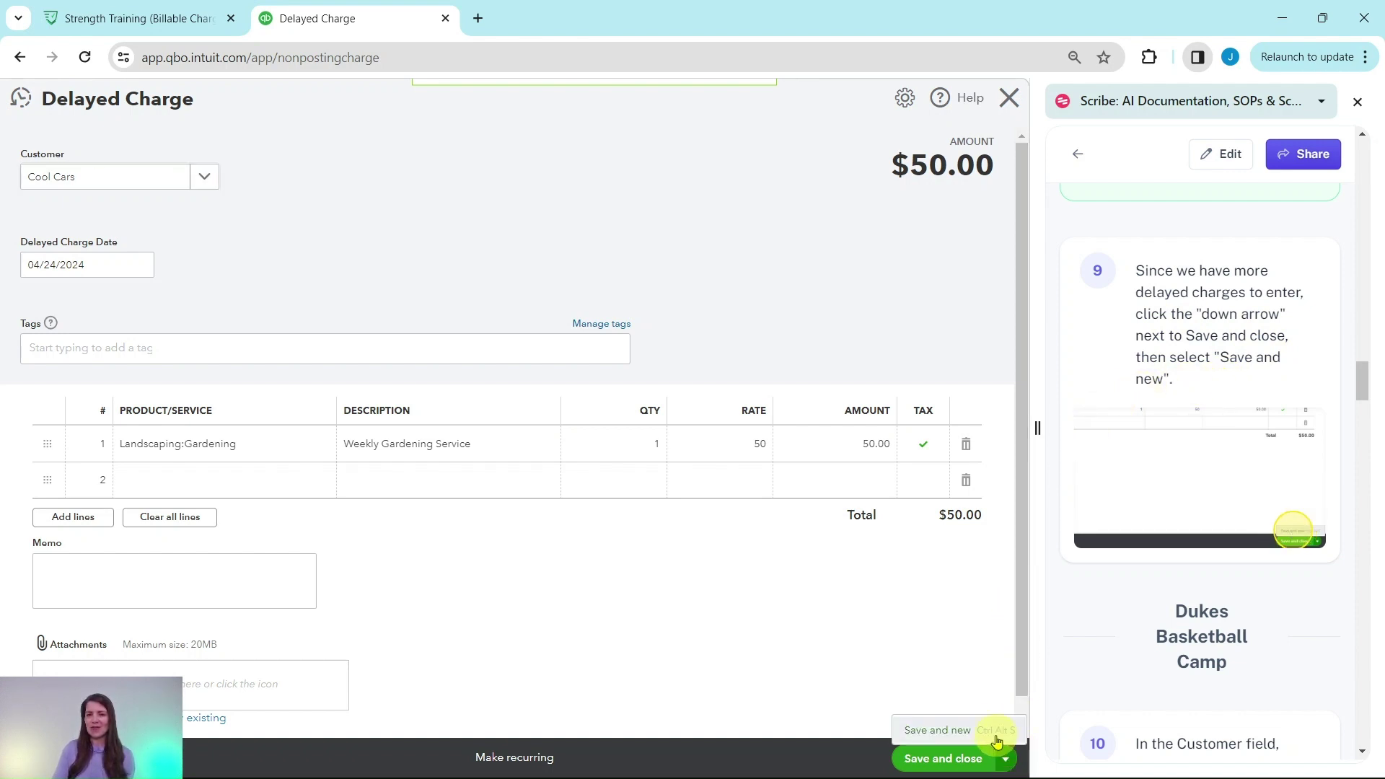
{"action": "left_click", "coordinate": [947, 730]}
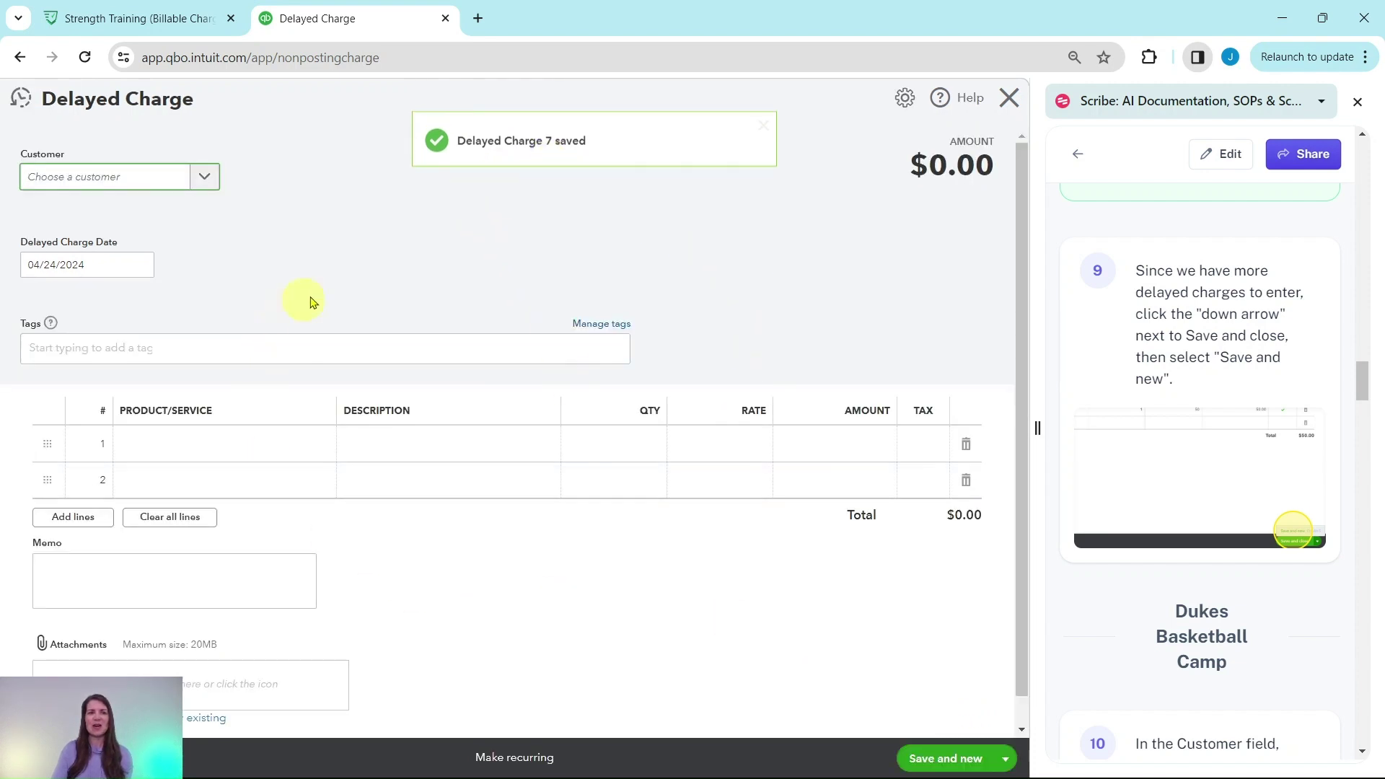
- Choose Dukes Basketball Camp as the customer of the new delayed charge
{"action": "scroll", "coordinate": [1138, 460], "scroll_direction": "down", "scroll_amount": 5}
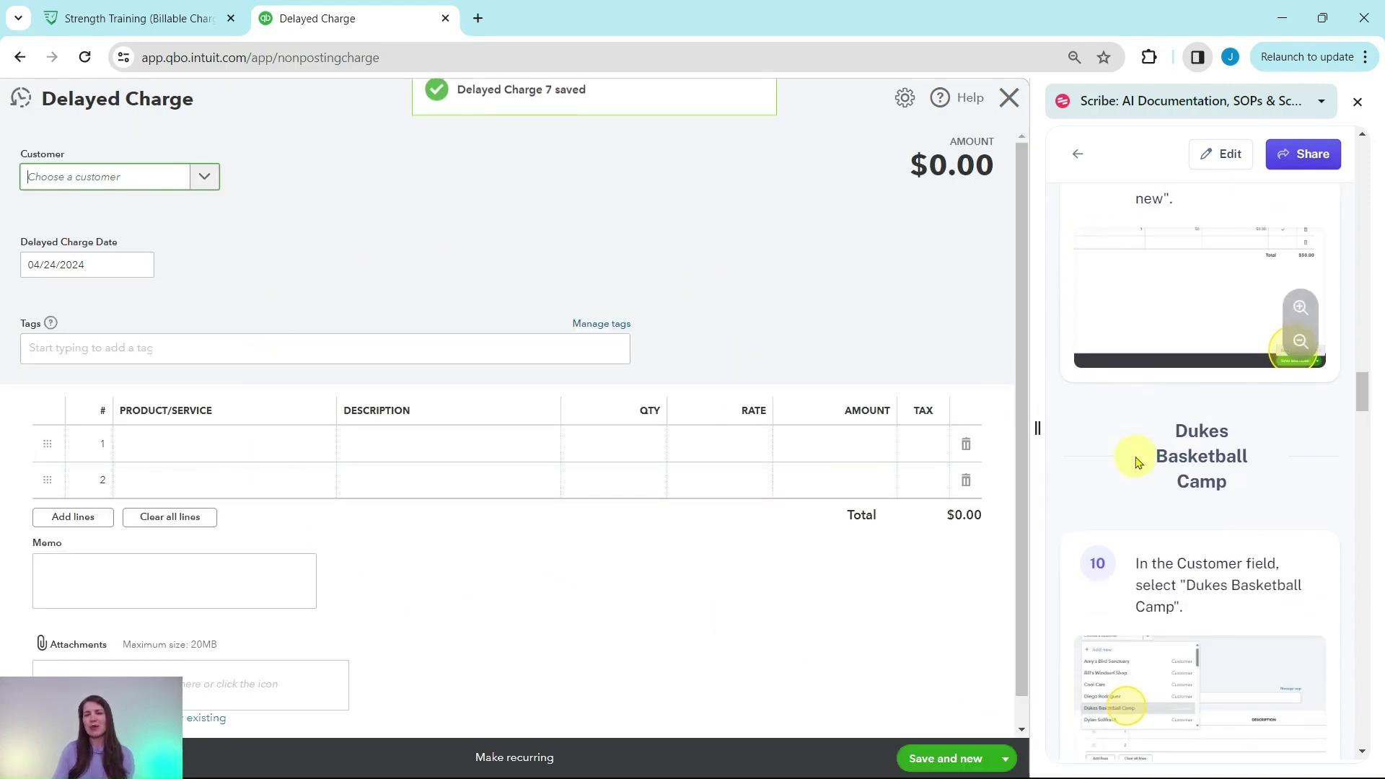
{"action": "scroll", "coordinate": [1133, 459], "scroll_direction": "down", "scroll_amount": 1}
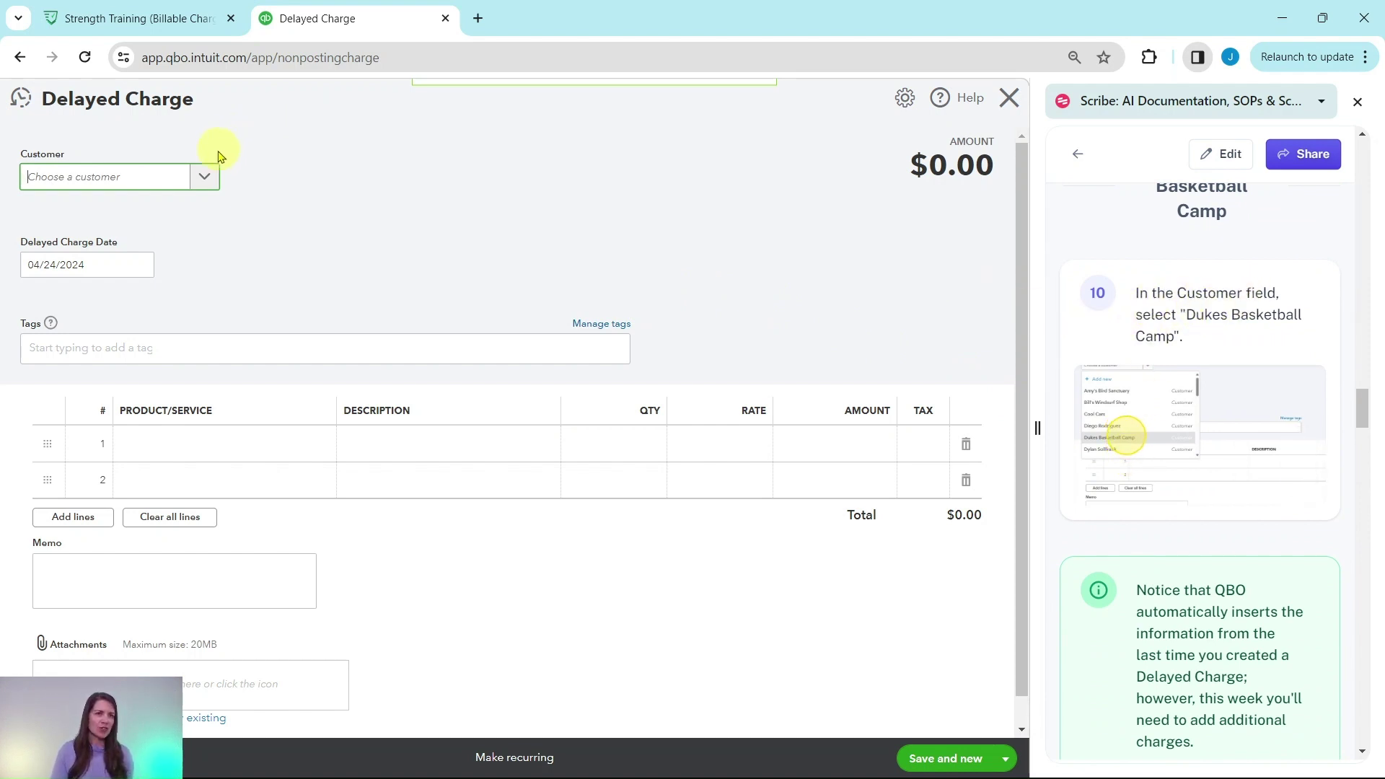
{"action": "left_click", "coordinate": [206, 178]}
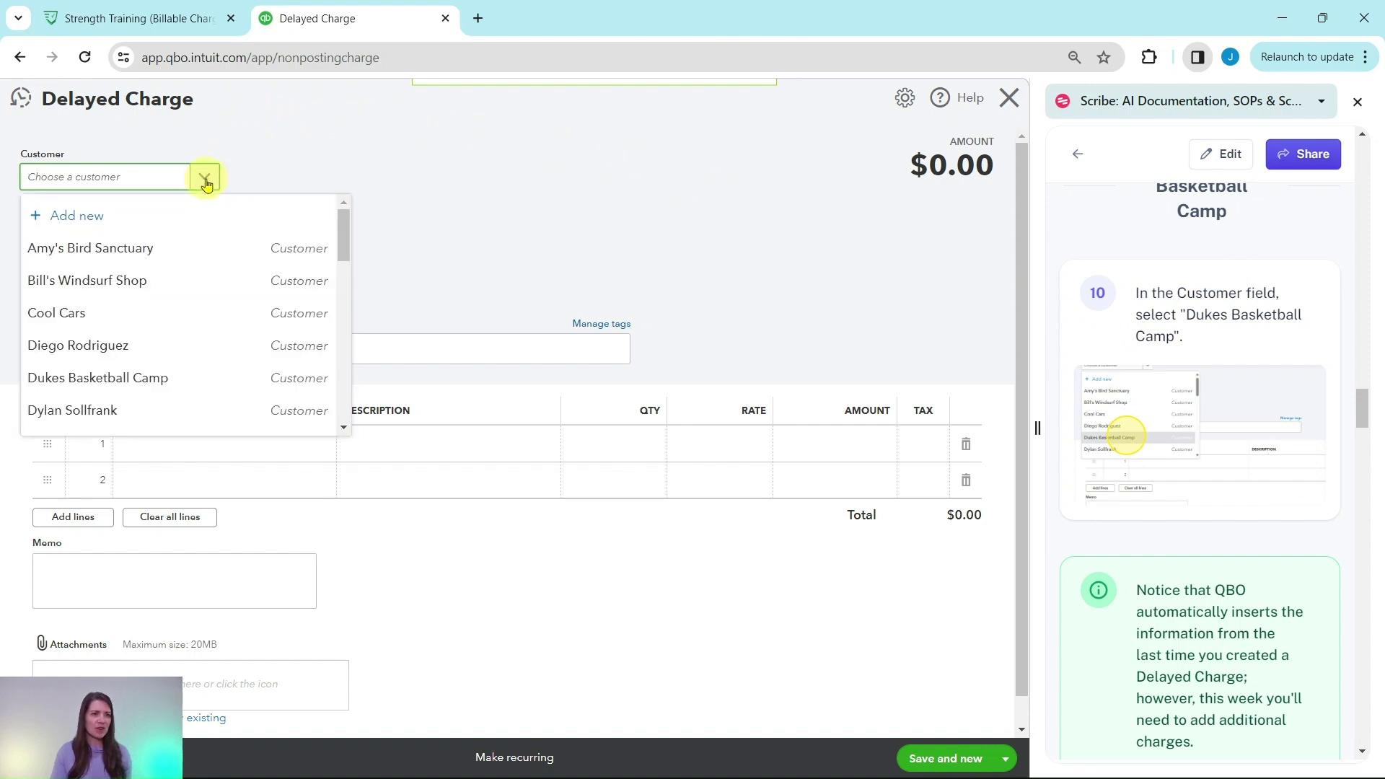
{"action": "left_click", "coordinate": [97, 386]}
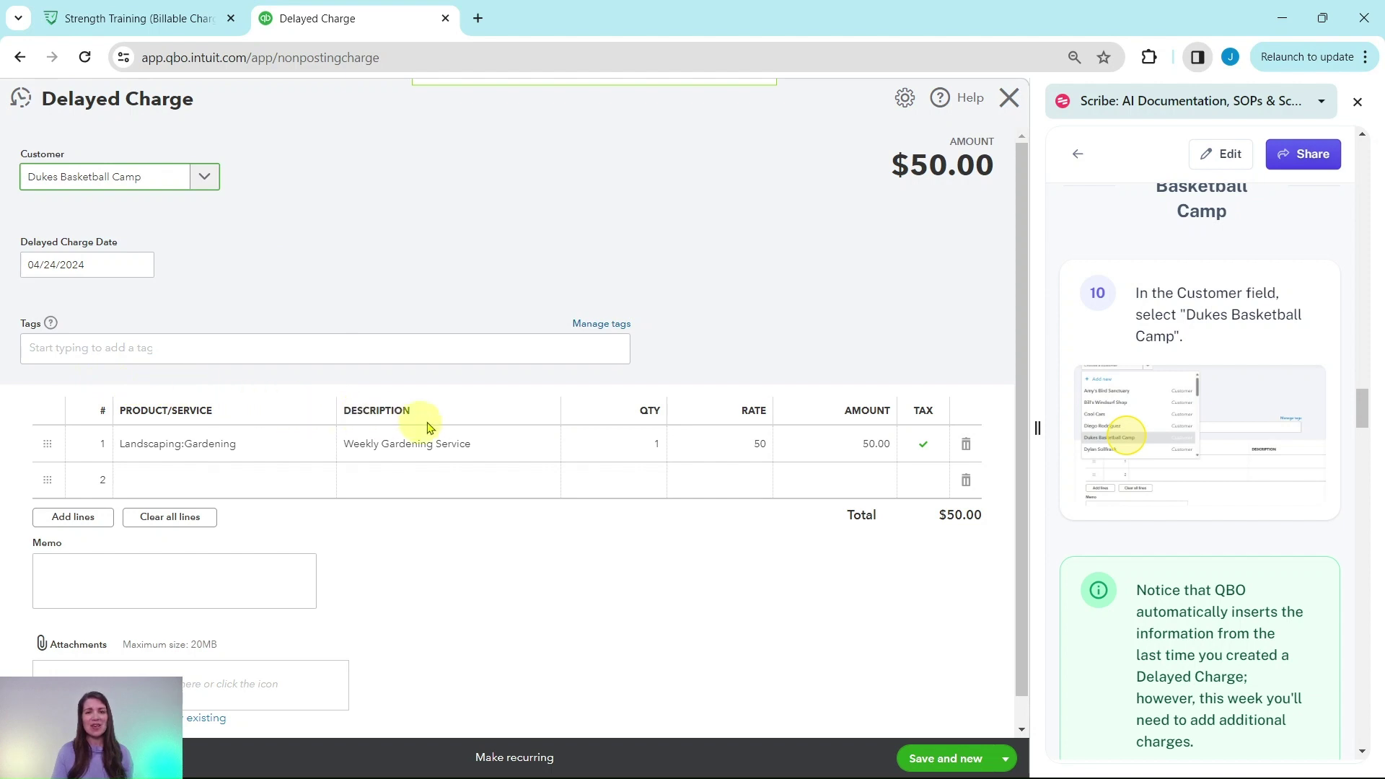
- Add the Trimming service on the second line of the Dukes Basketball Camp delayed charge with a quantity of 3
{"action": "scroll", "coordinate": [1113, 425], "scroll_direction": "down", "scroll_amount": 4}
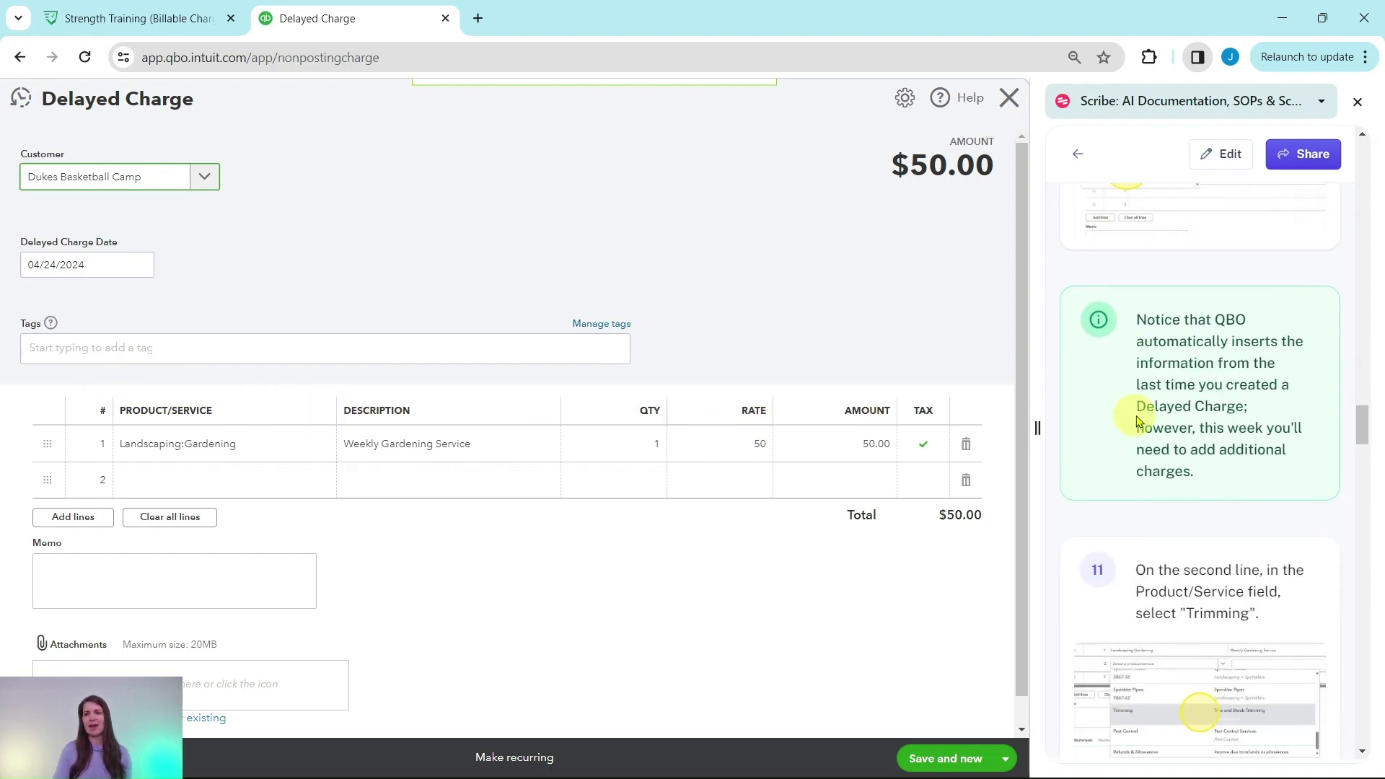
{"action": "scroll", "coordinate": [1147, 413], "scroll_direction": "down", "scroll_amount": 1}
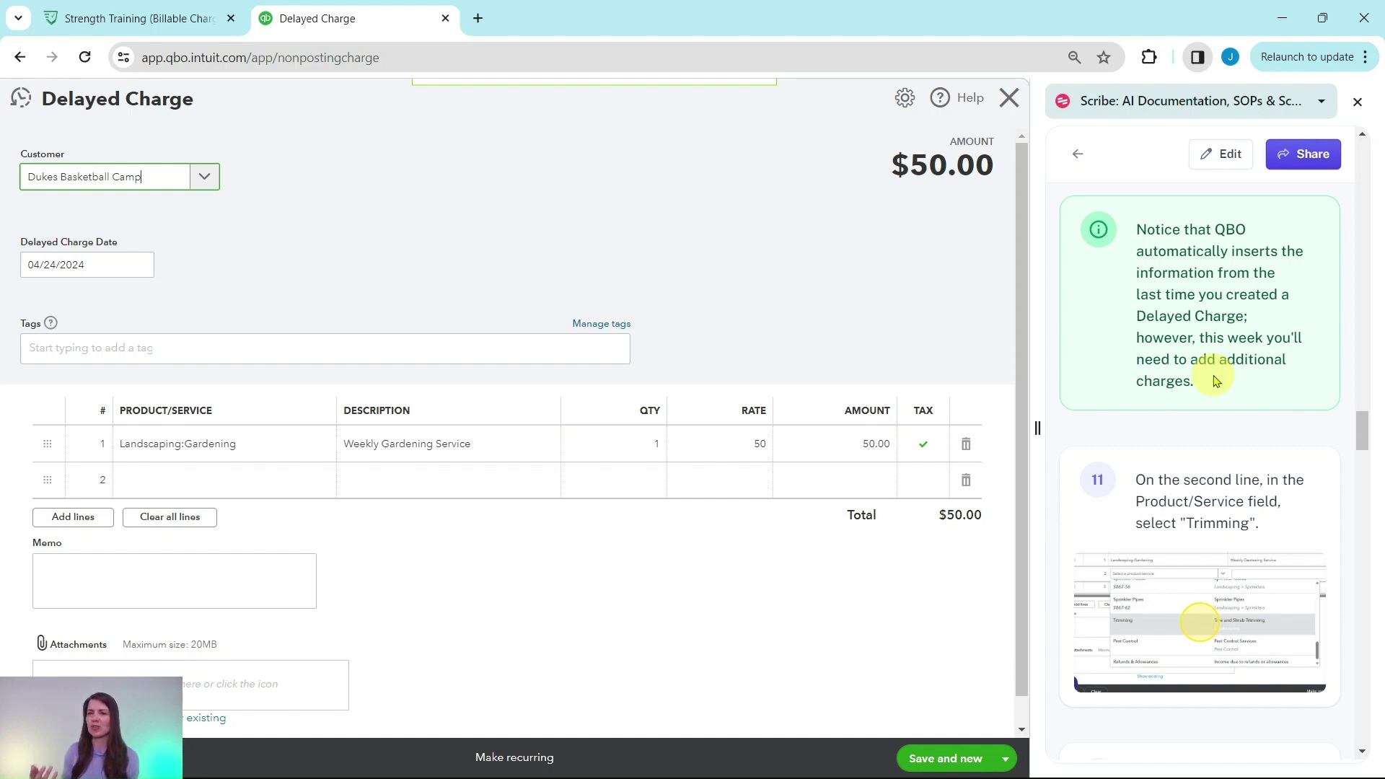
{"action": "scroll", "coordinate": [1216, 379], "scroll_direction": "down", "scroll_amount": 3}
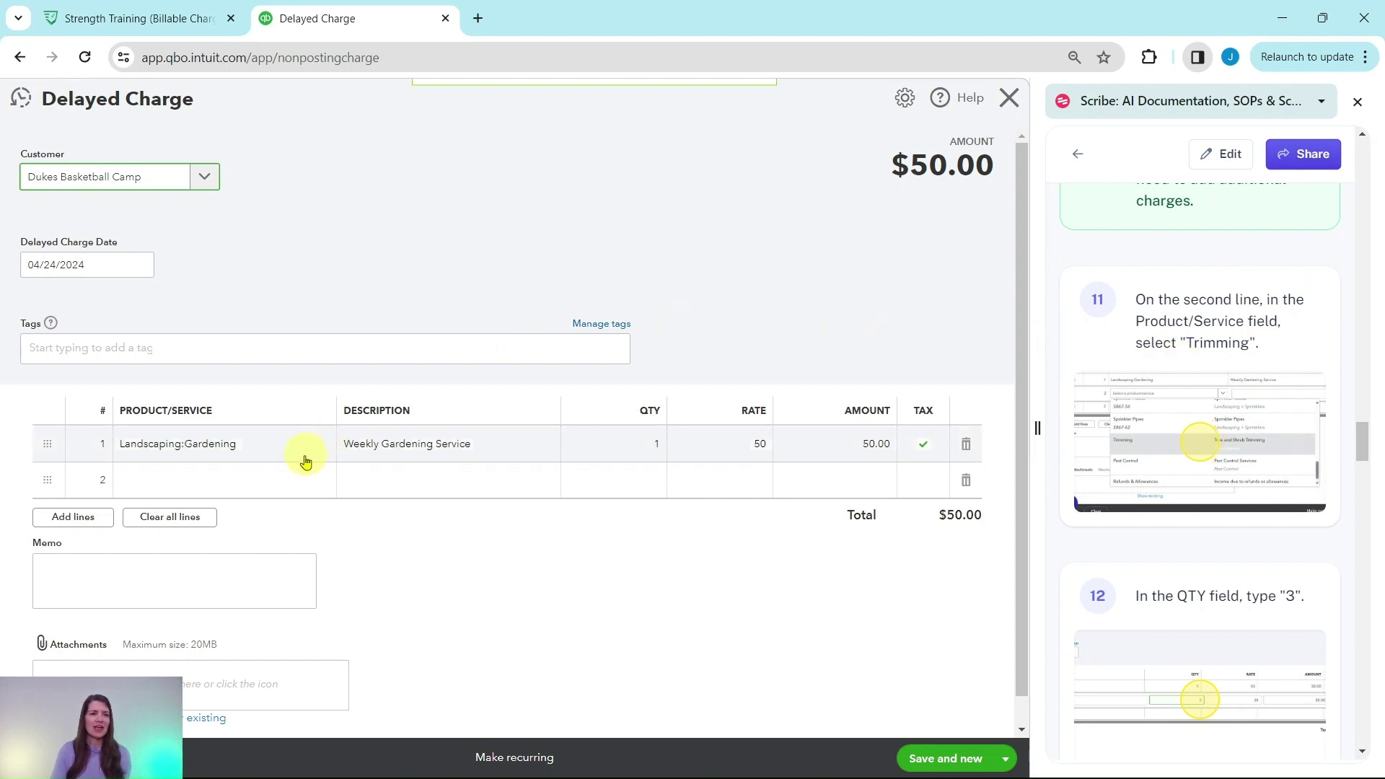
{"action": "left_click", "coordinate": [284, 480]}
{"action": "left_click", "coordinate": [320, 481]}
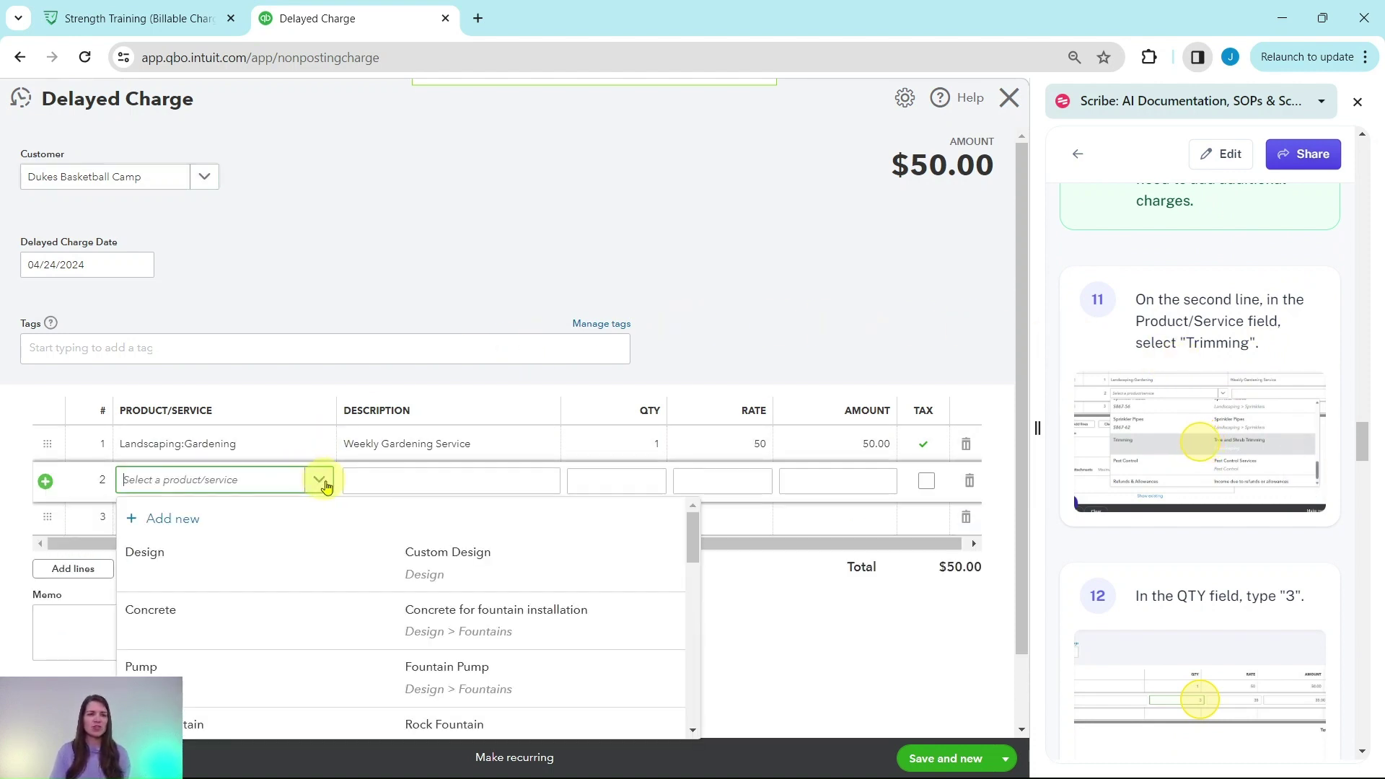
{"action": "scroll", "coordinate": [405, 504], "scroll_direction": "down", "scroll_amount": 3}
{"action": "scroll", "coordinate": [832, 503], "scroll_direction": "down", "scroll_amount": 1}
{"action": "scroll", "coordinate": [479, 469], "scroll_direction": "down", "scroll_amount": 8}
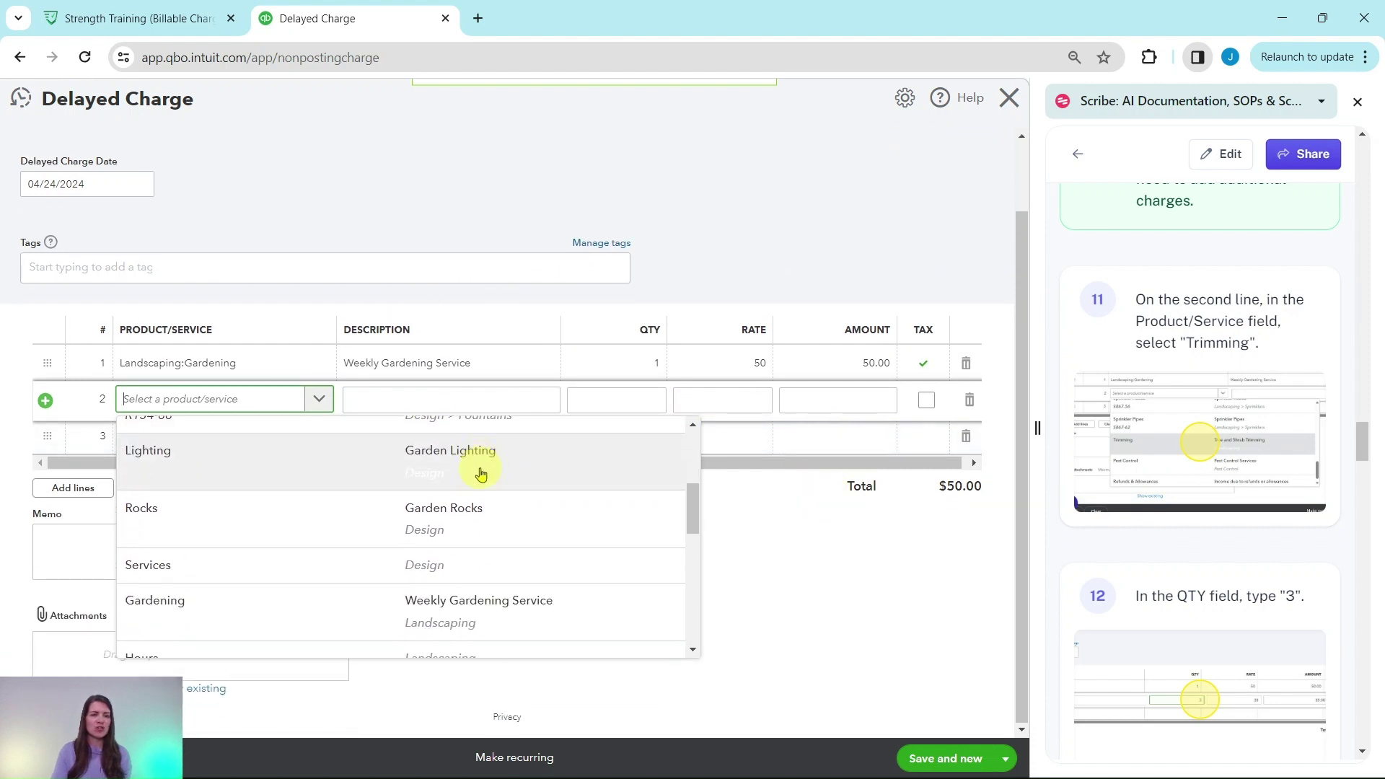
{"action": "scroll", "coordinate": [474, 466], "scroll_direction": "down", "scroll_amount": 1}
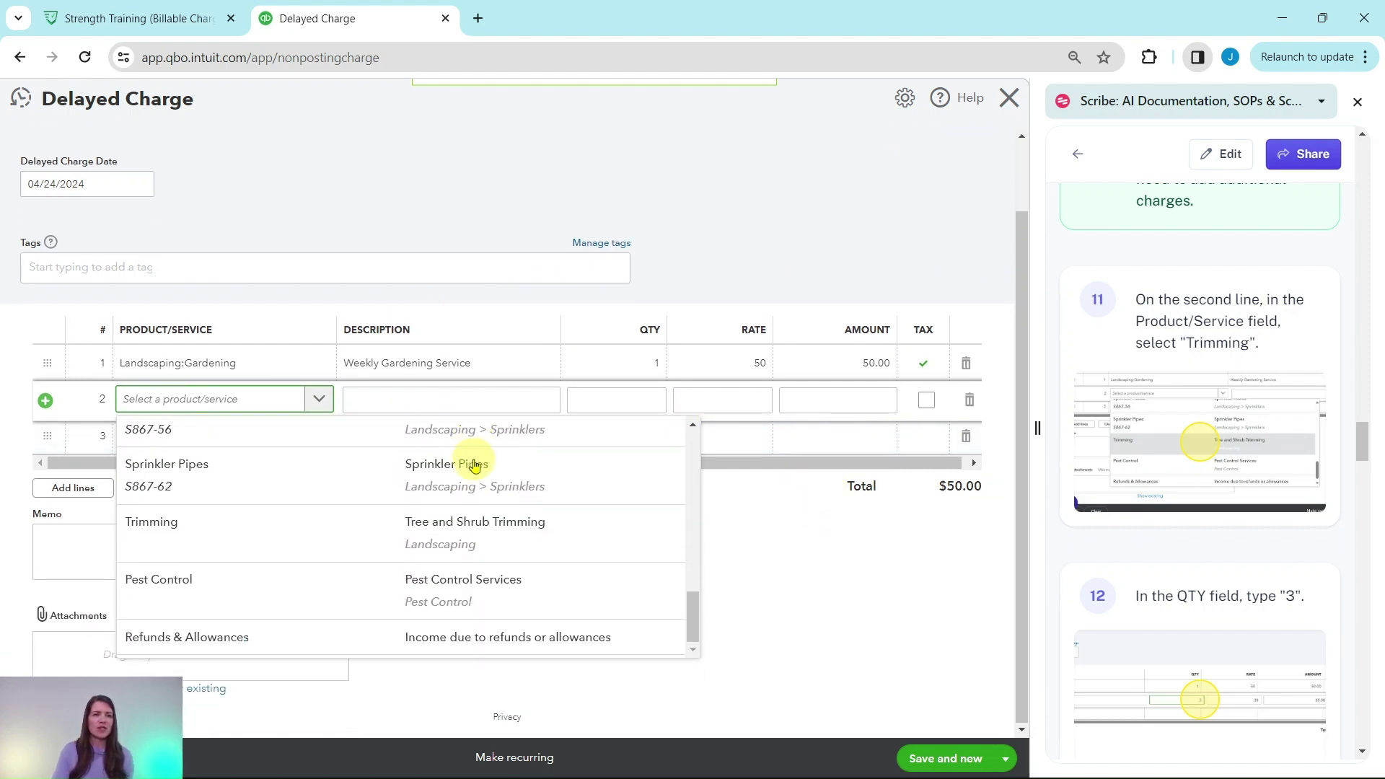
{"action": "left_click", "coordinate": [155, 531]}
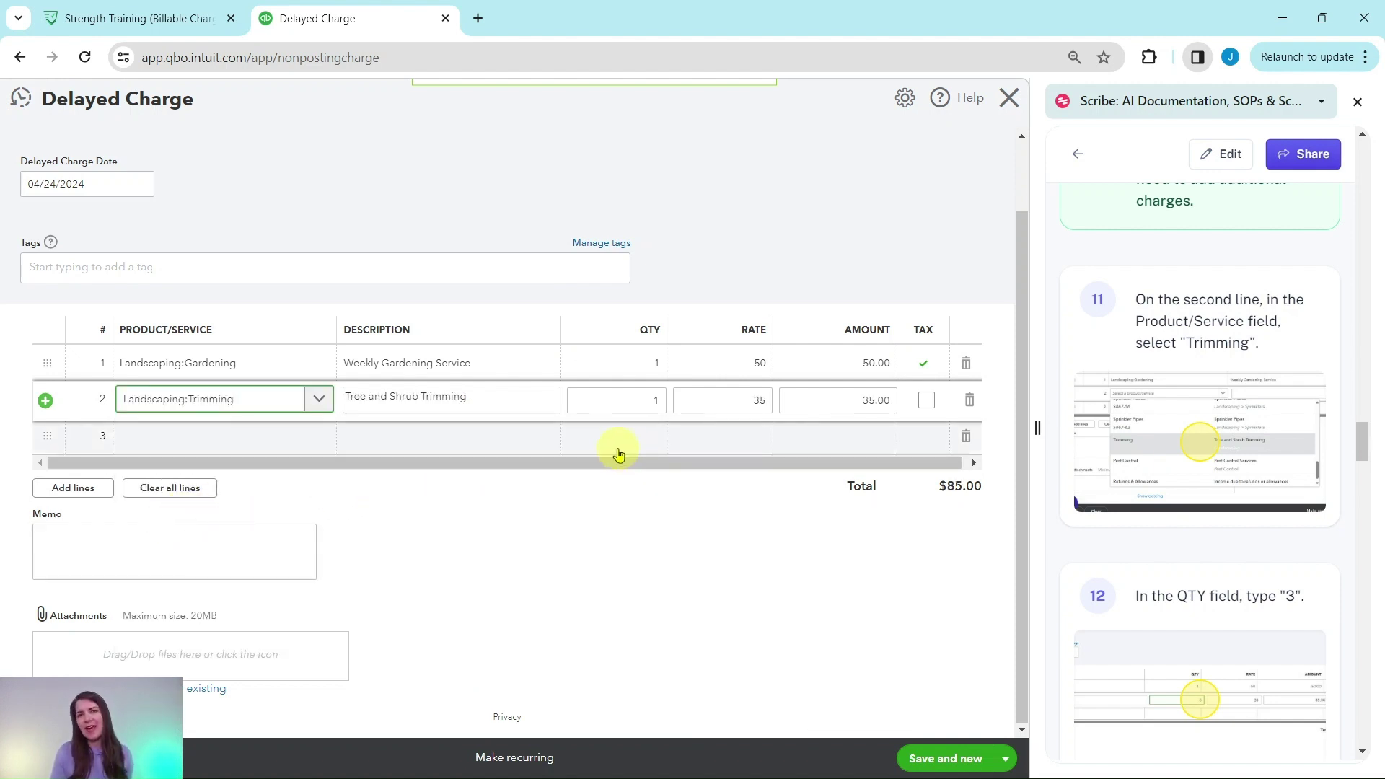
{"action": "left_click", "coordinate": [659, 401]}
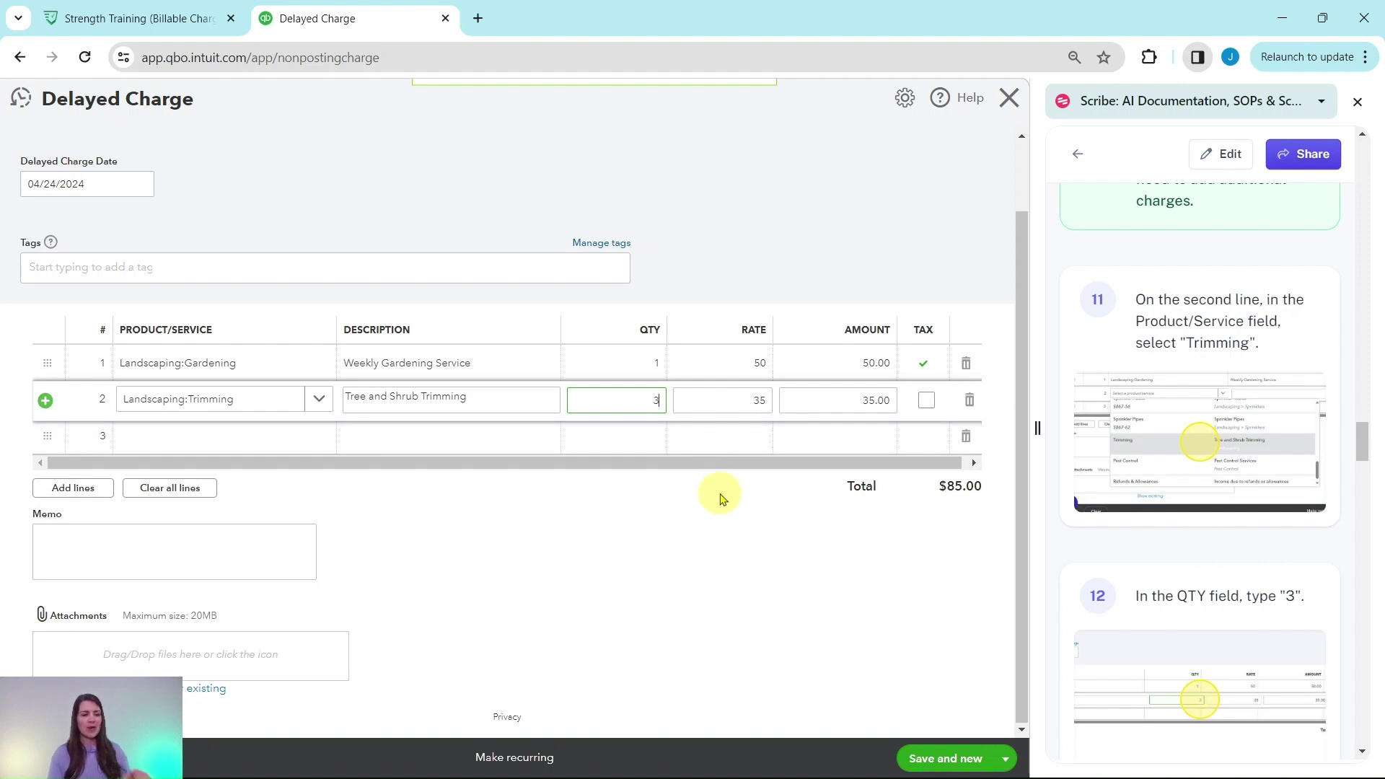
{"action": "key", "text": "Tab"}
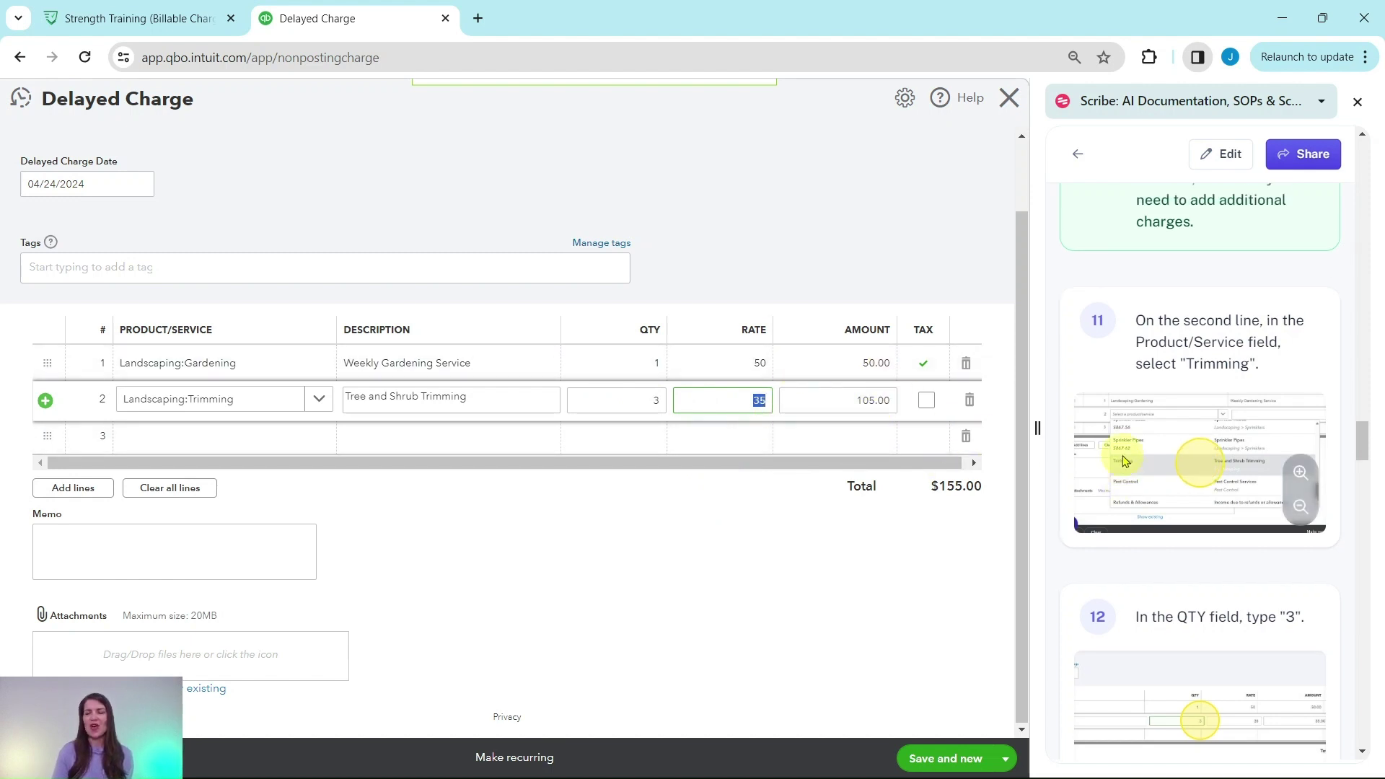
- Add the Soil product on the third line of the delayed charge with a quantity of 10
{"action": "scroll", "coordinate": [1126, 458], "scroll_direction": "down", "scroll_amount": 2}
{"action": "scroll", "coordinate": [1127, 460], "scroll_direction": "down", "scroll_amount": 7}
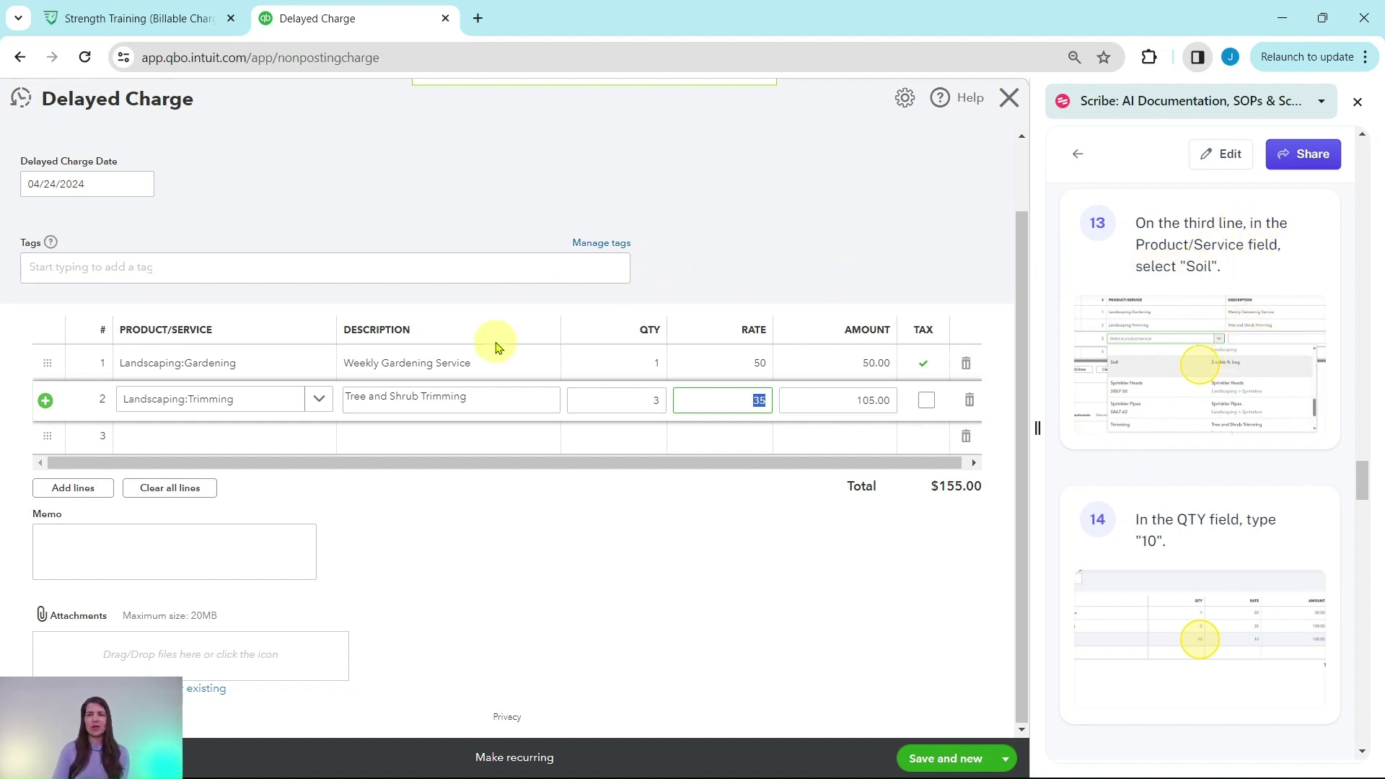
{"action": "left_click", "coordinate": [284, 437]}
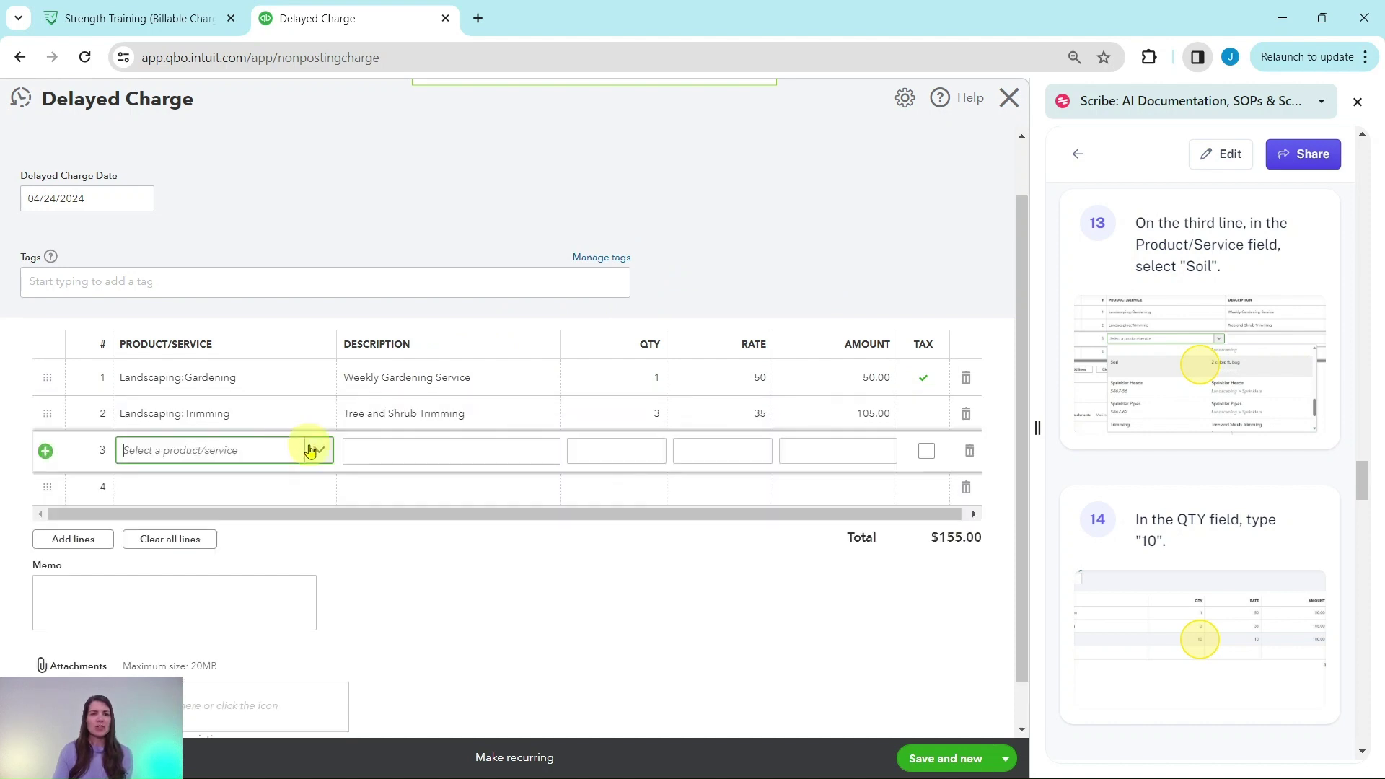
{"action": "left_click", "coordinate": [318, 452]}
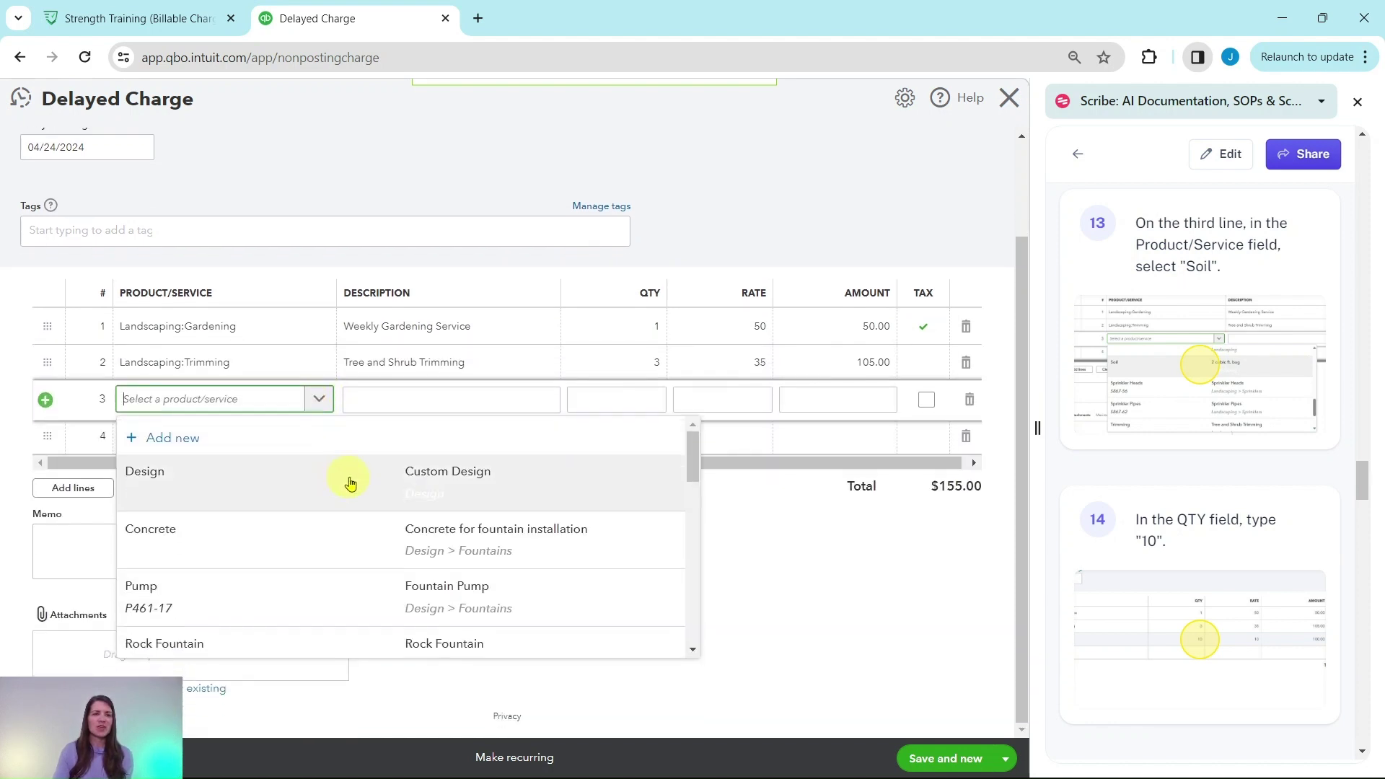
{"action": "scroll", "coordinate": [509, 483], "scroll_direction": "down", "scroll_amount": 2}
{"action": "scroll", "coordinate": [509, 483], "scroll_direction": "down", "scroll_amount": 8}
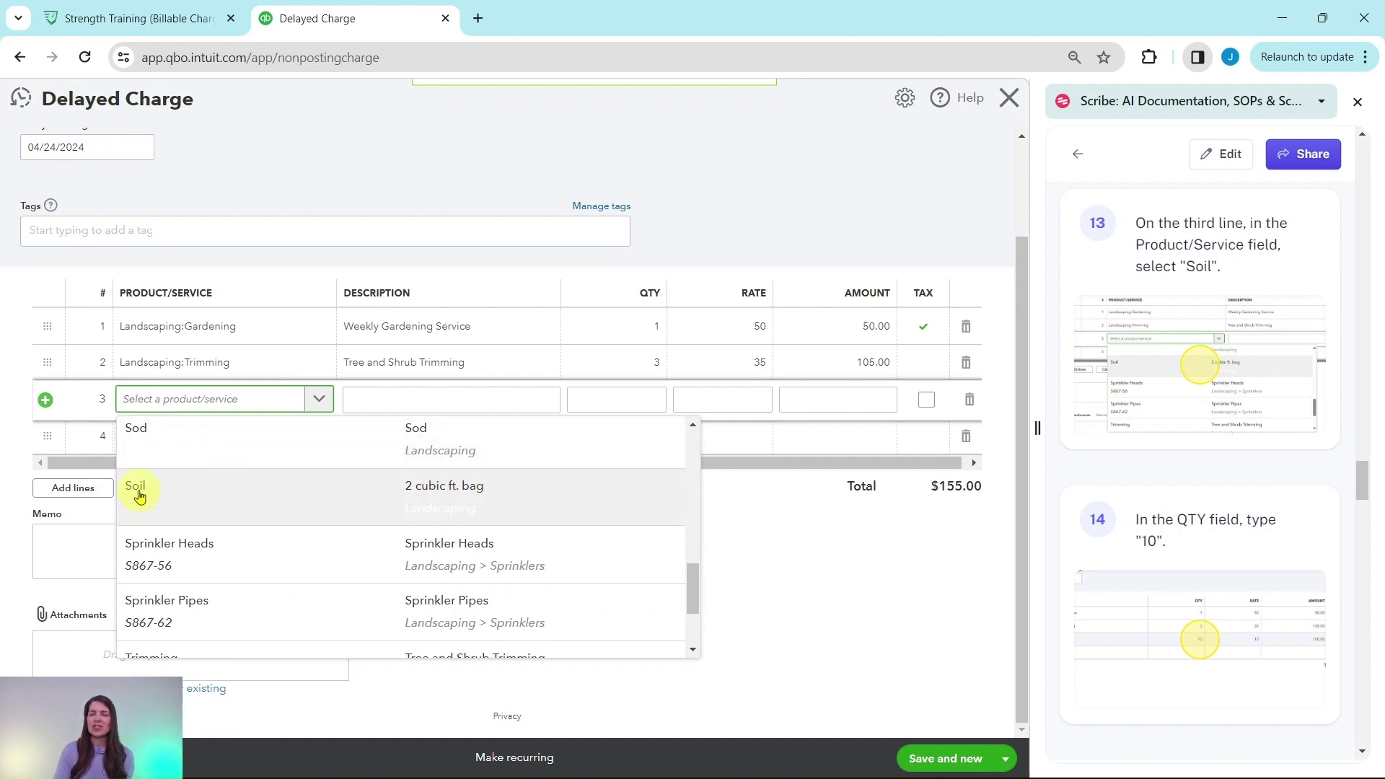
{"action": "left_click", "coordinate": [139, 497]}
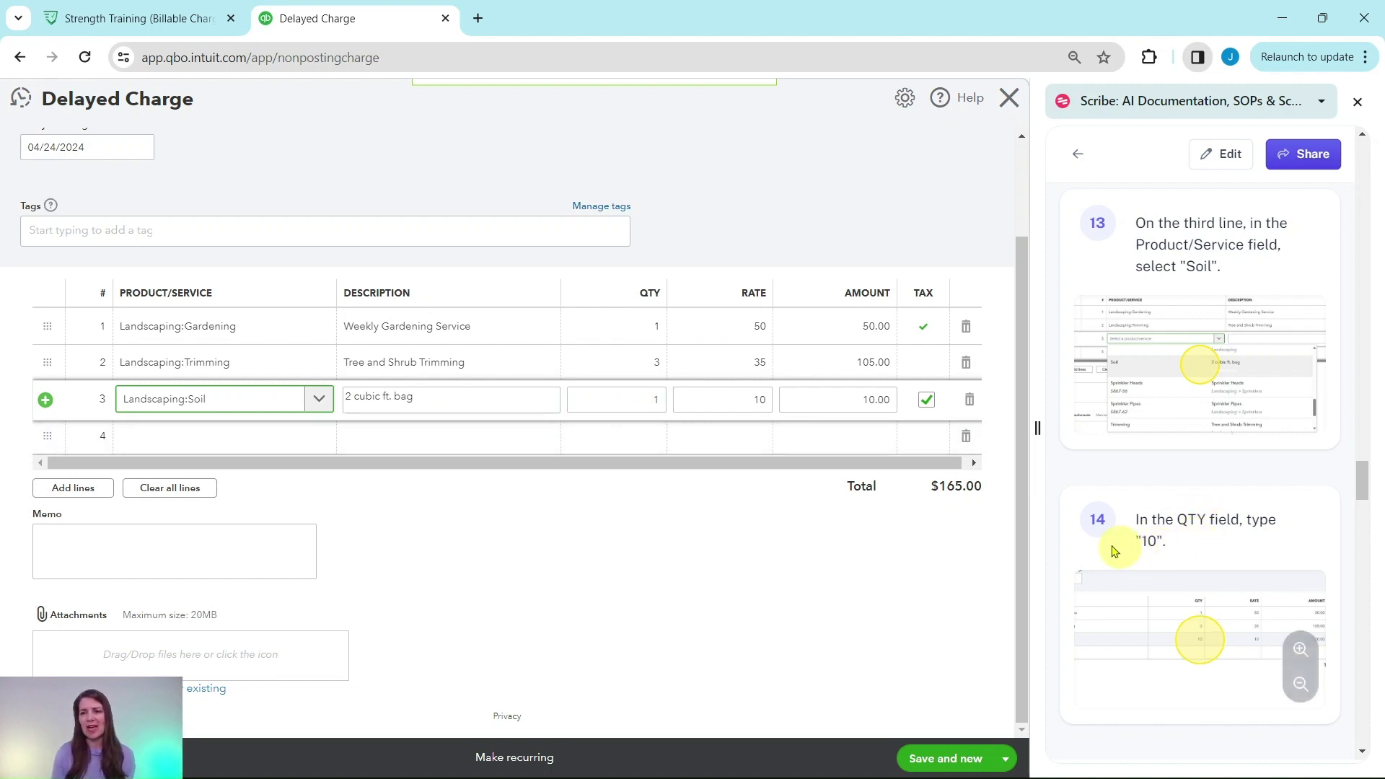
{"action": "left_click", "coordinate": [656, 400]}
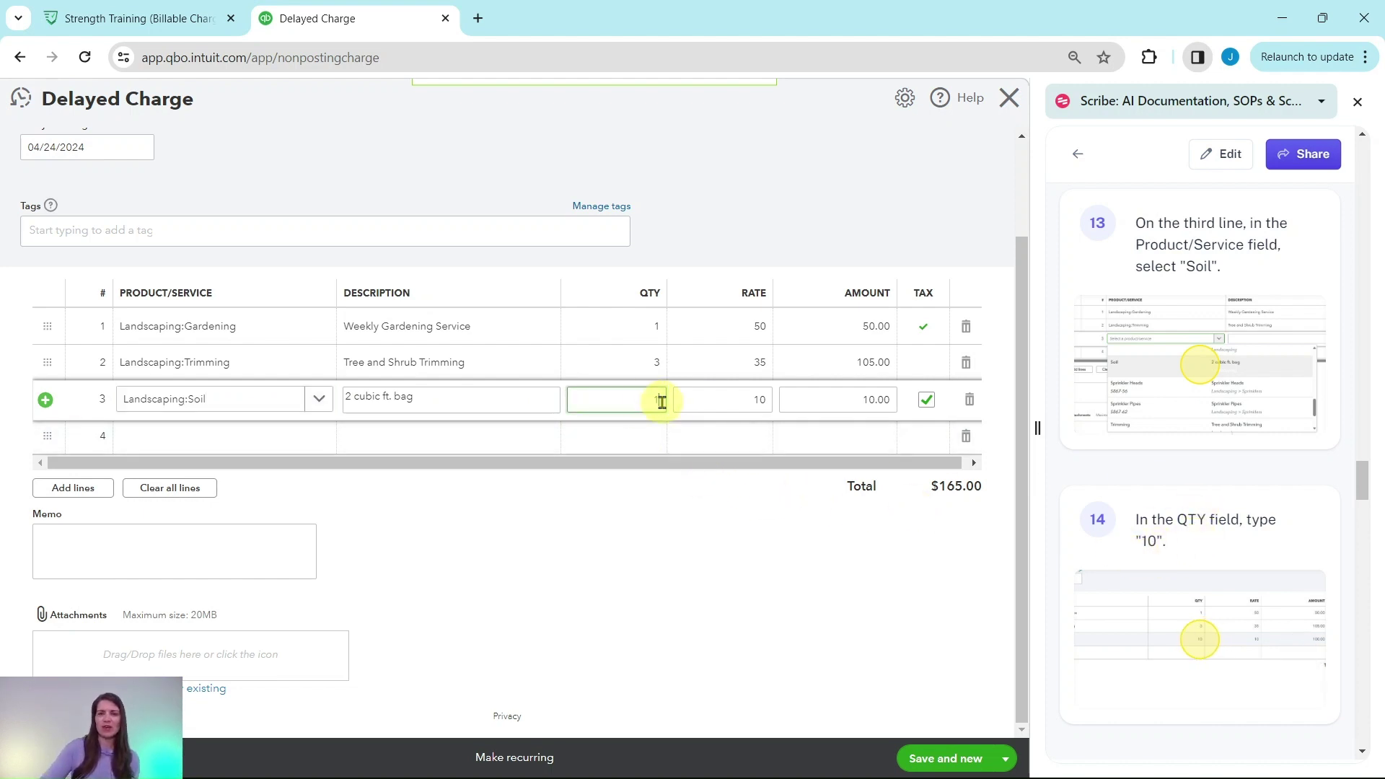
{"action": "type", "text": "10"}
{"action": "key", "text": "Tab"}
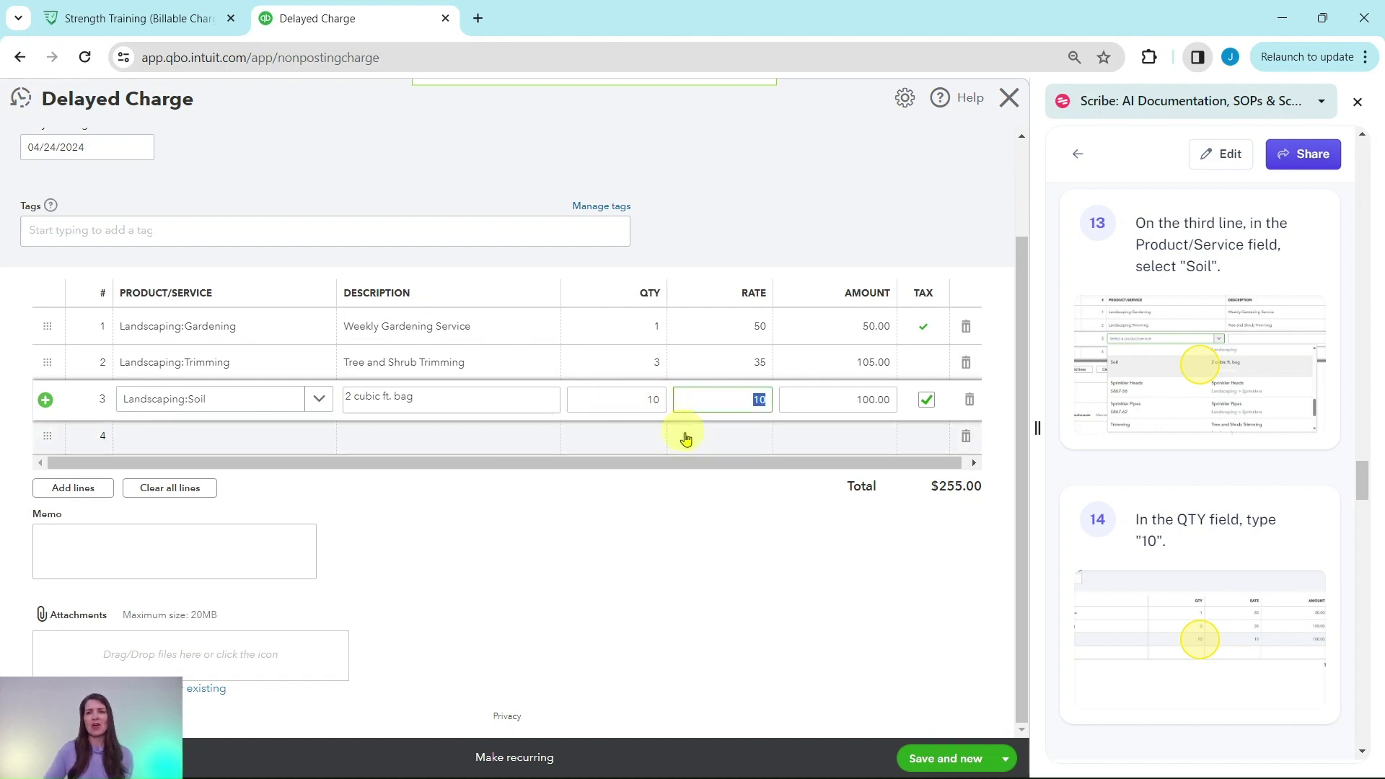
- Save the Dukes Basketball Camp delayed charge and start another new one
{"action": "scroll", "coordinate": [1183, 484], "scroll_direction": "down", "scroll_amount": 6}
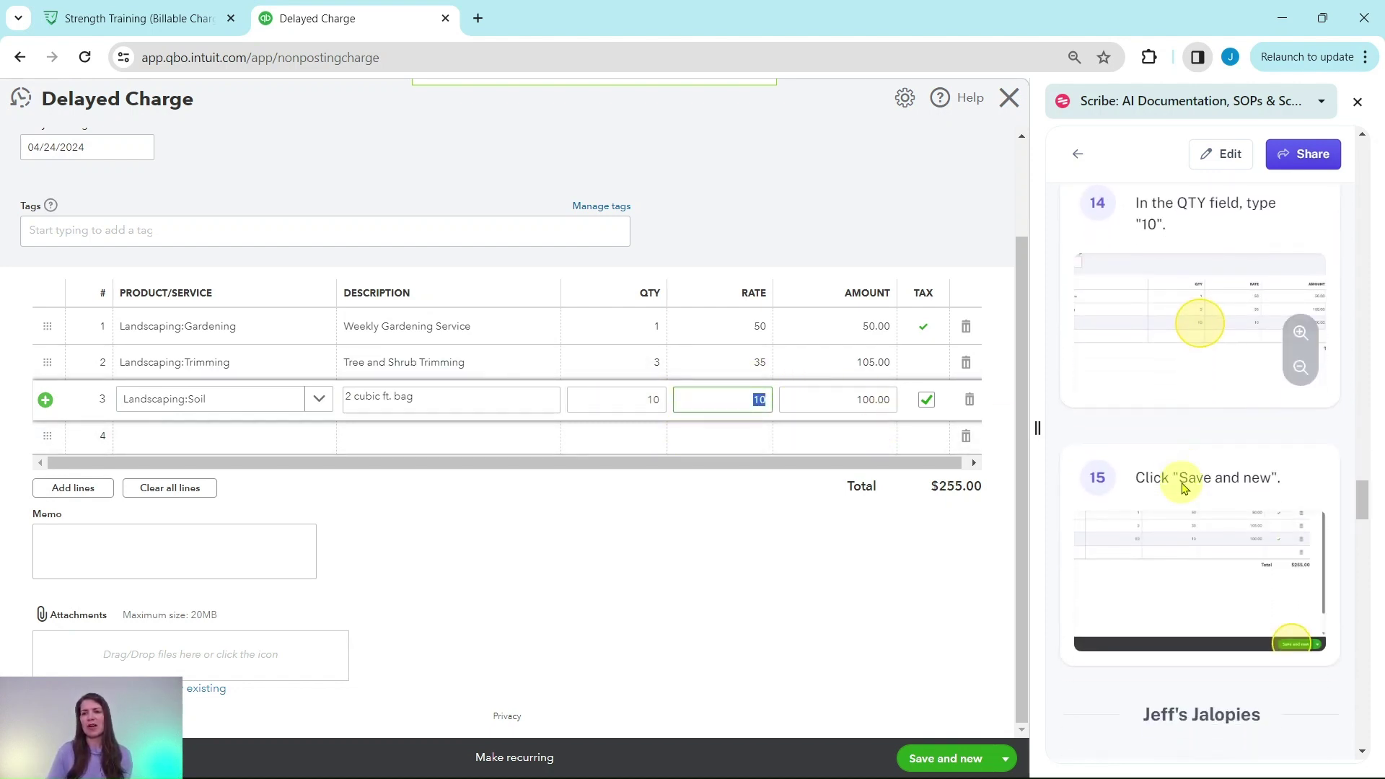
{"action": "scroll", "coordinate": [469, 515], "scroll_direction": "up", "scroll_amount": 3}
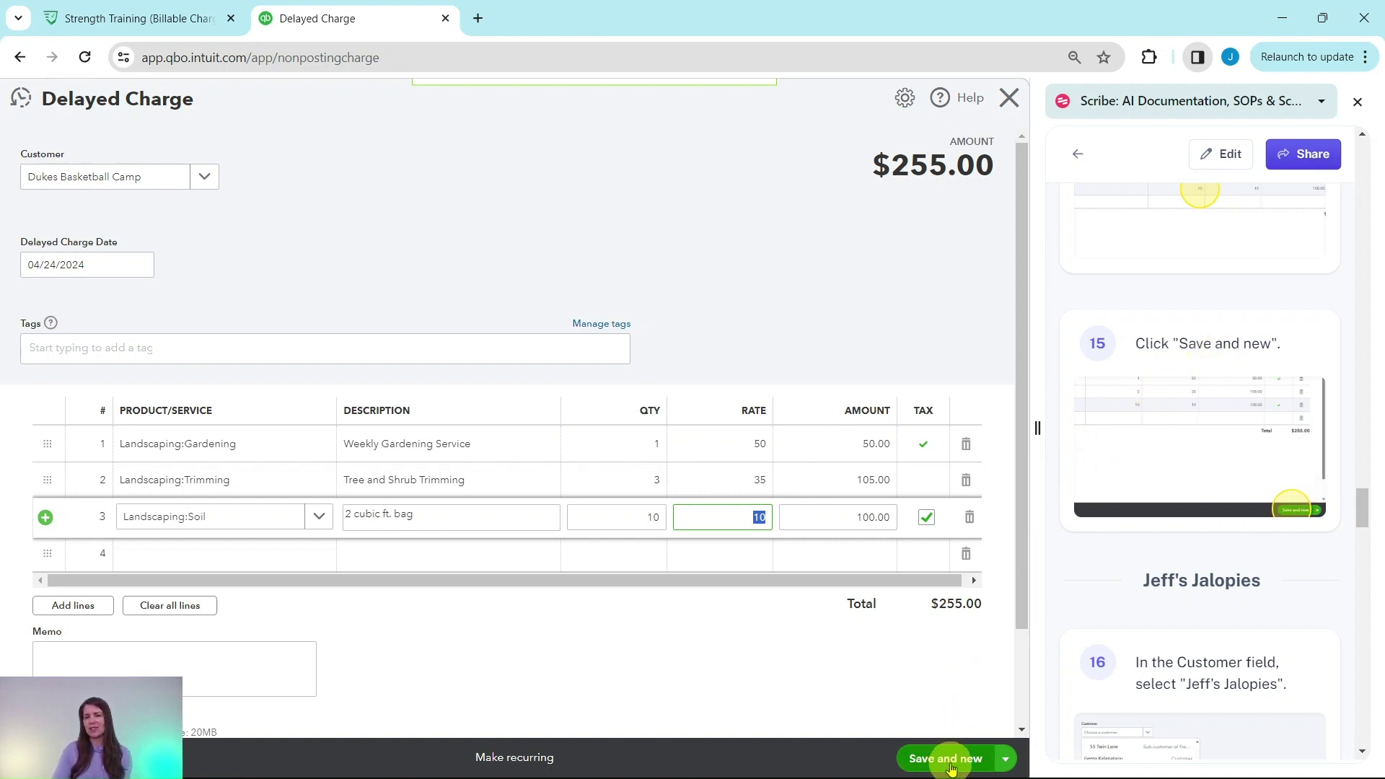
{"action": "left_click", "coordinate": [950, 764]}
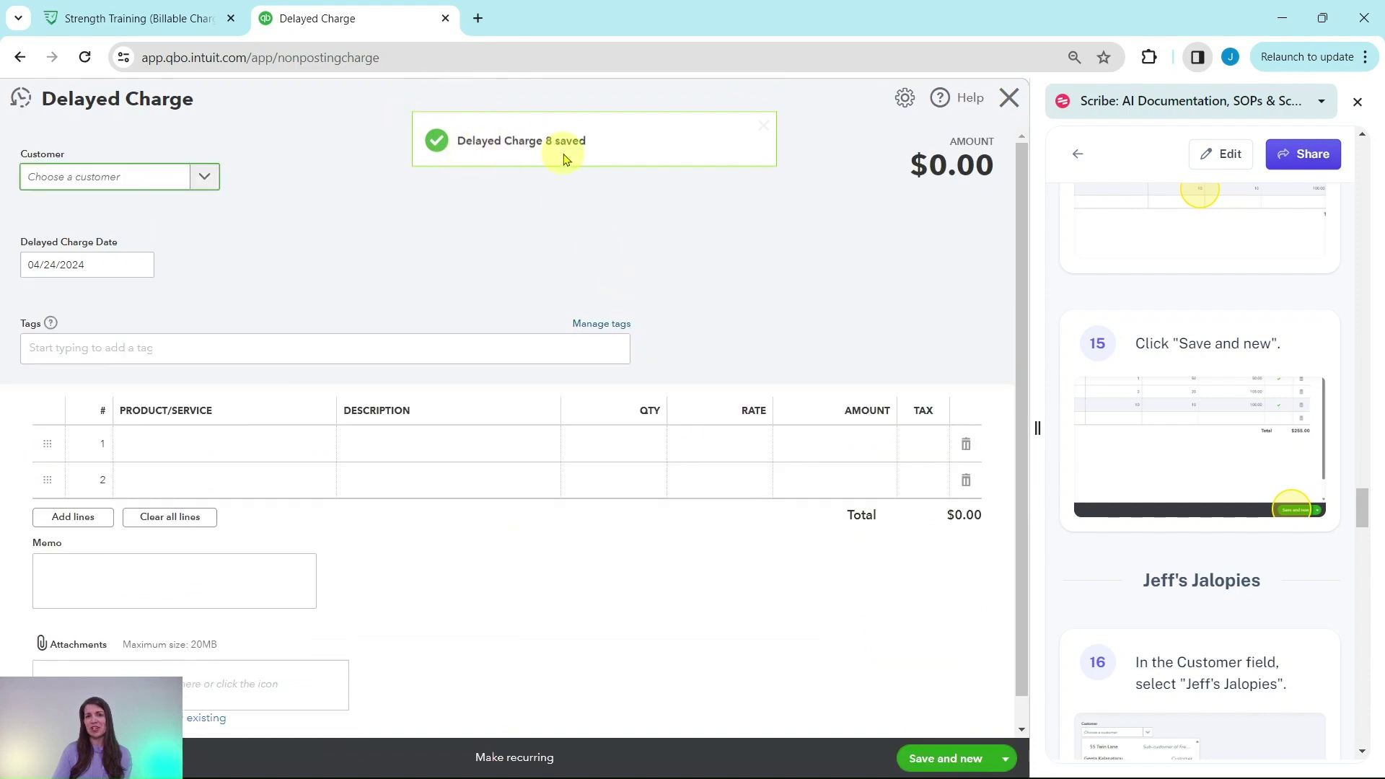
- Set the customer of the blank delayed charge to Jeff's Jalopies
{"action": "scroll", "coordinate": [1158, 358], "scroll_direction": "down", "scroll_amount": 5}
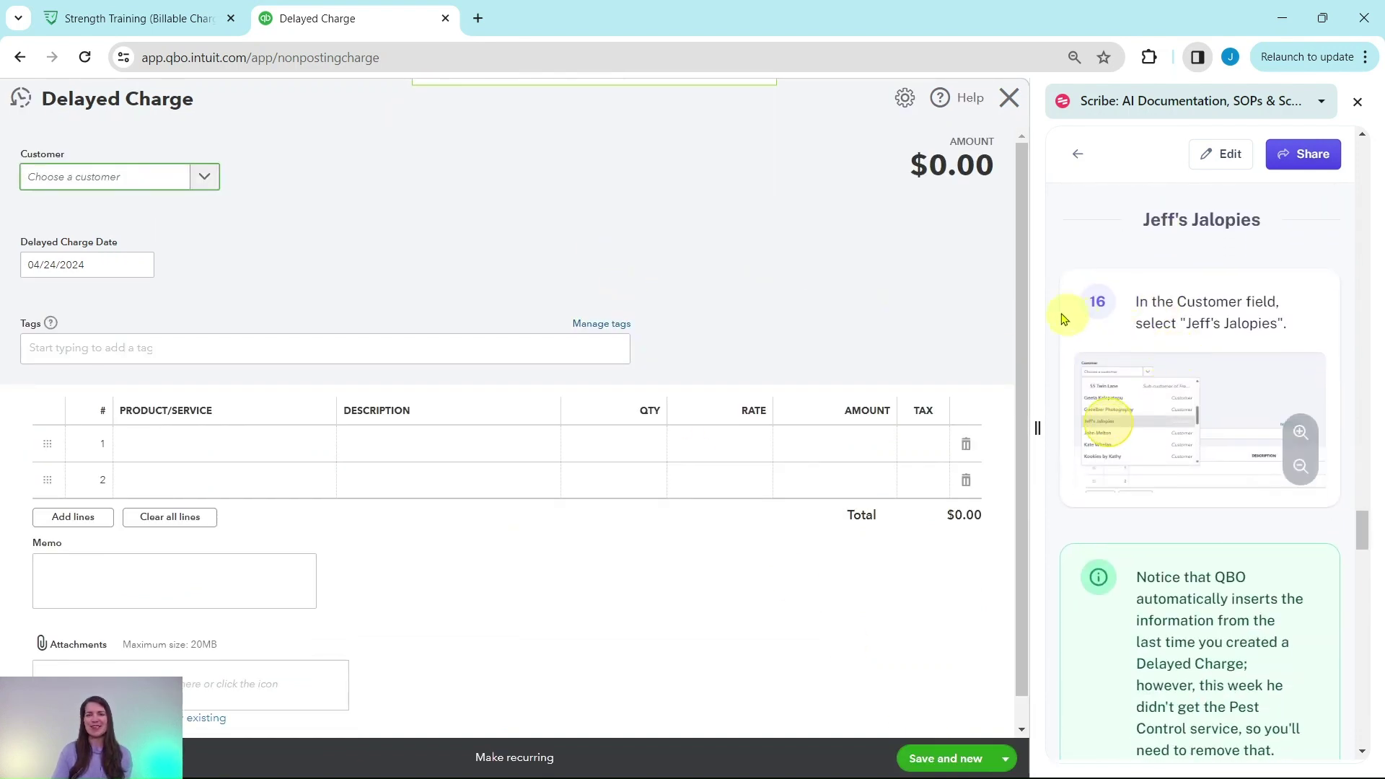
{"action": "left_click", "coordinate": [206, 181]}
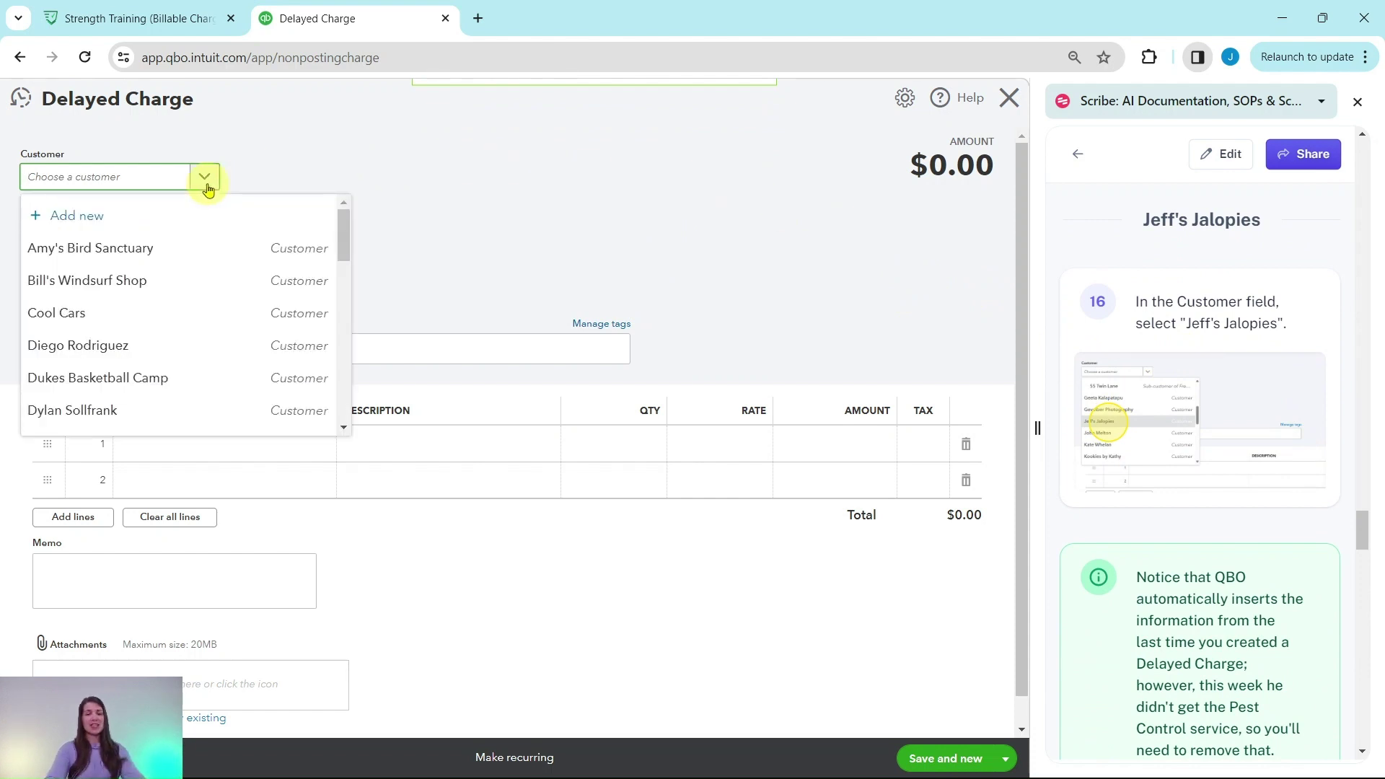
{"action": "type", "text": "jeff"}
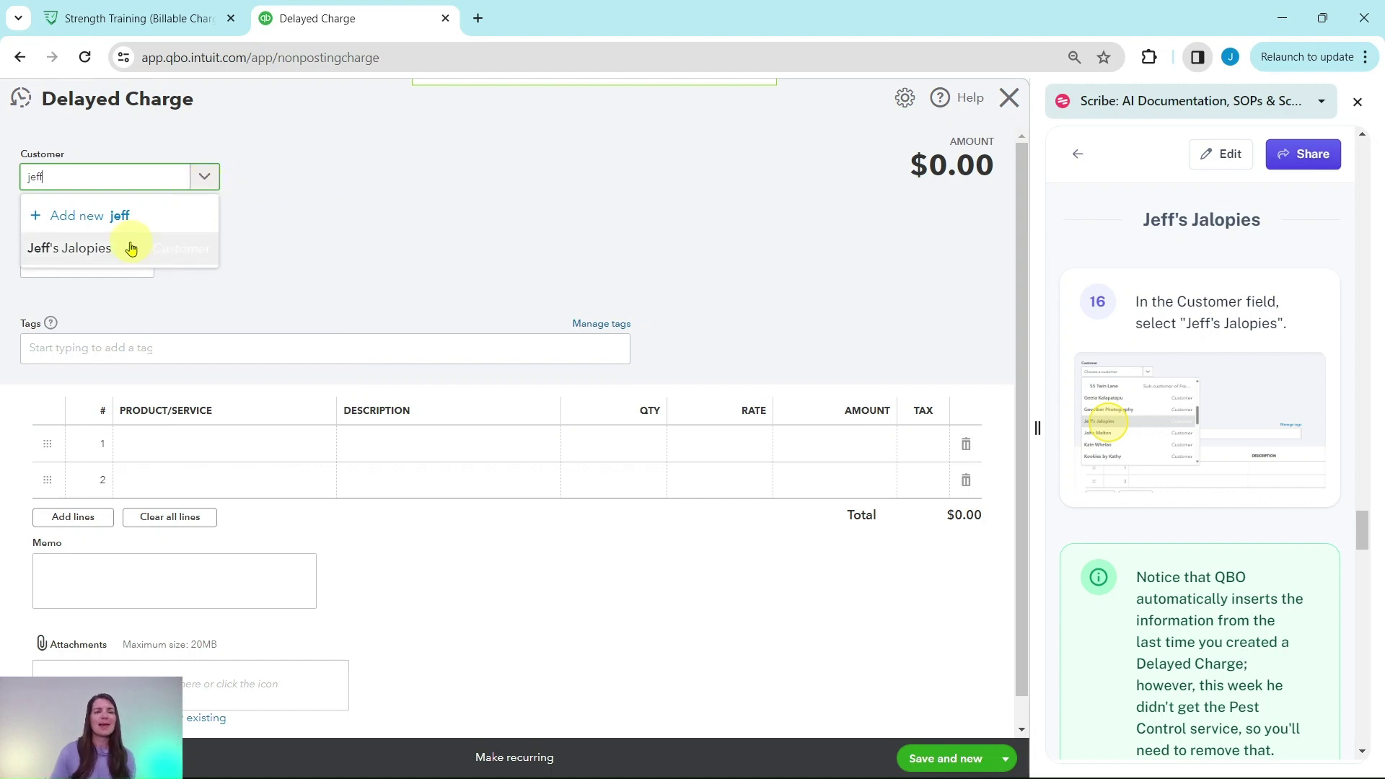
{"action": "left_click", "coordinate": [120, 254]}
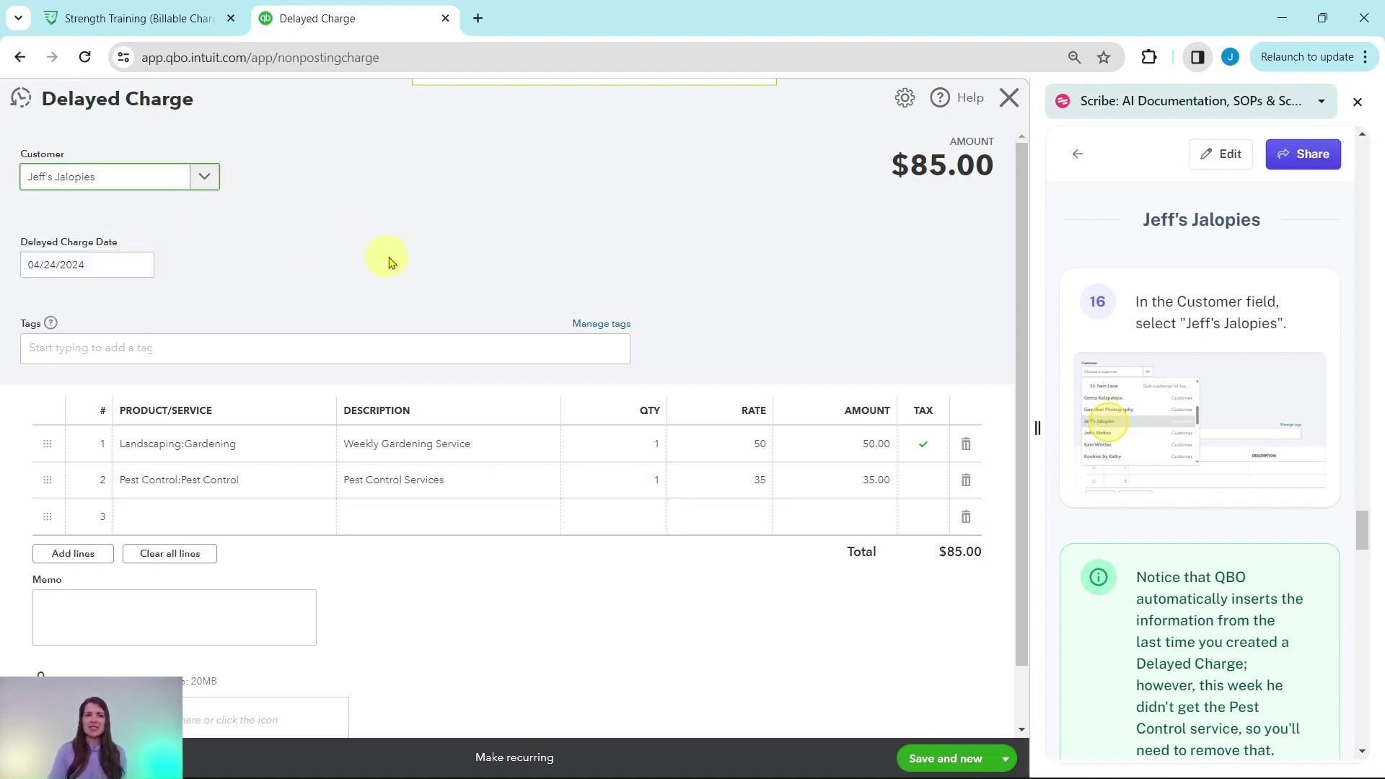
- Delete the Pest Control line from the Jeff's Jalopies delayed charge, following the guide's step 17
{"action": "scroll", "coordinate": [1183, 433], "scroll_direction": "down", "scroll_amount": 4}
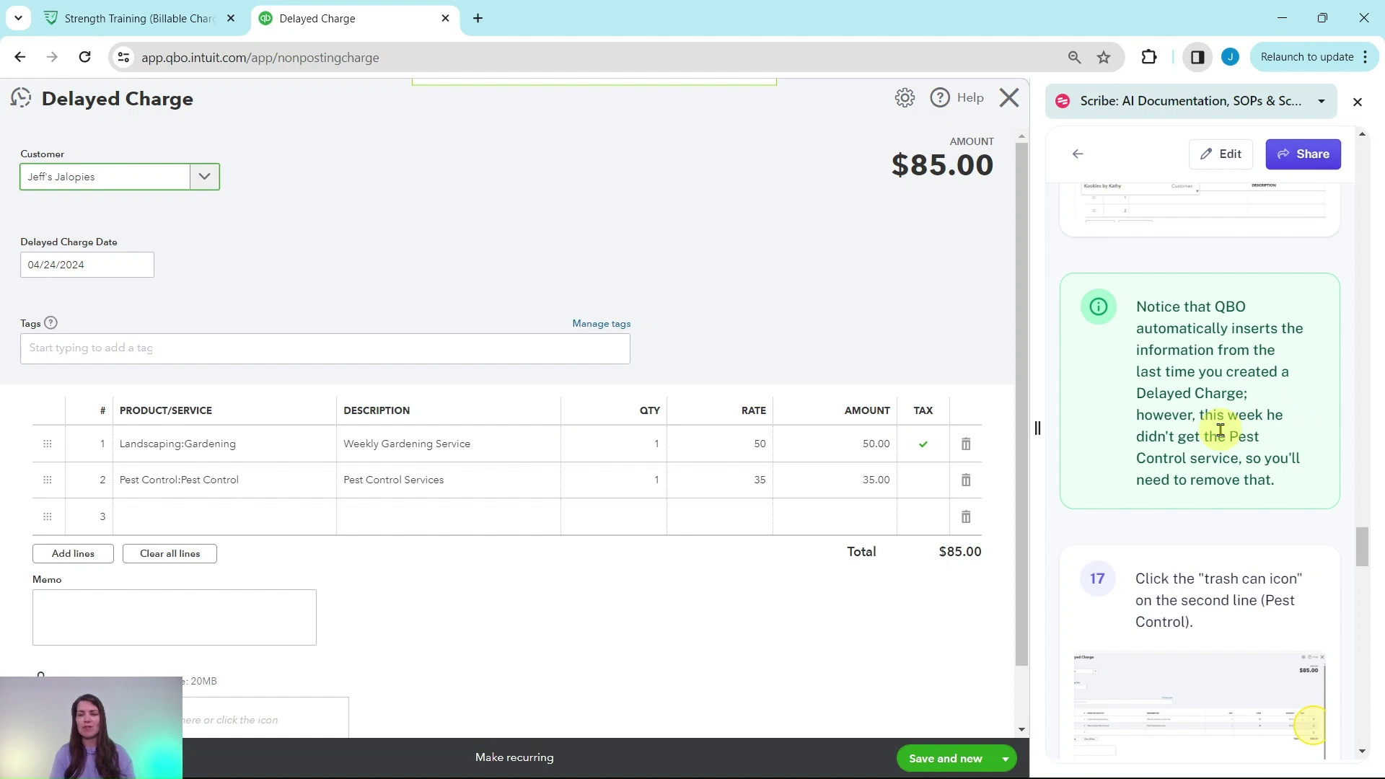
{"action": "scroll", "coordinate": [1220, 430], "scroll_direction": "down", "scroll_amount": 4}
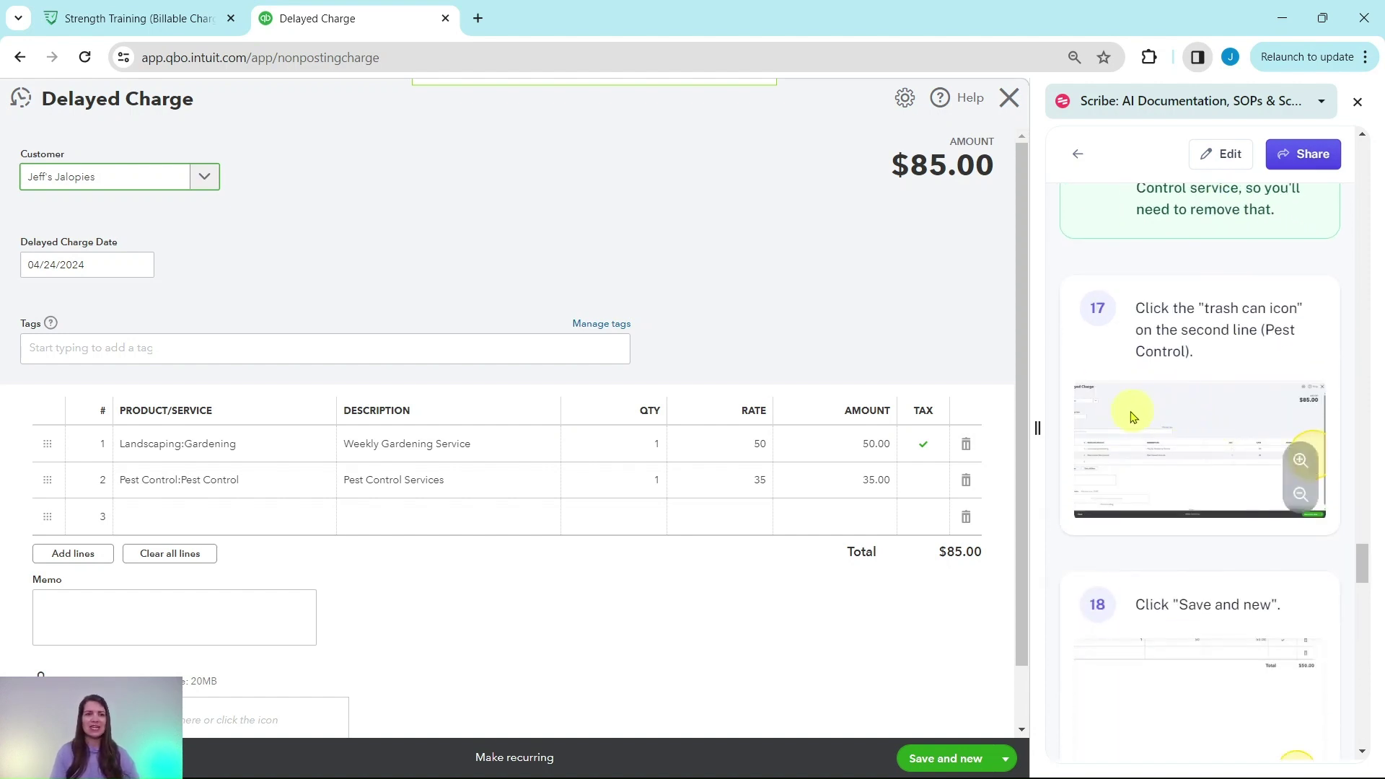
{"action": "left_click", "coordinate": [966, 481]}
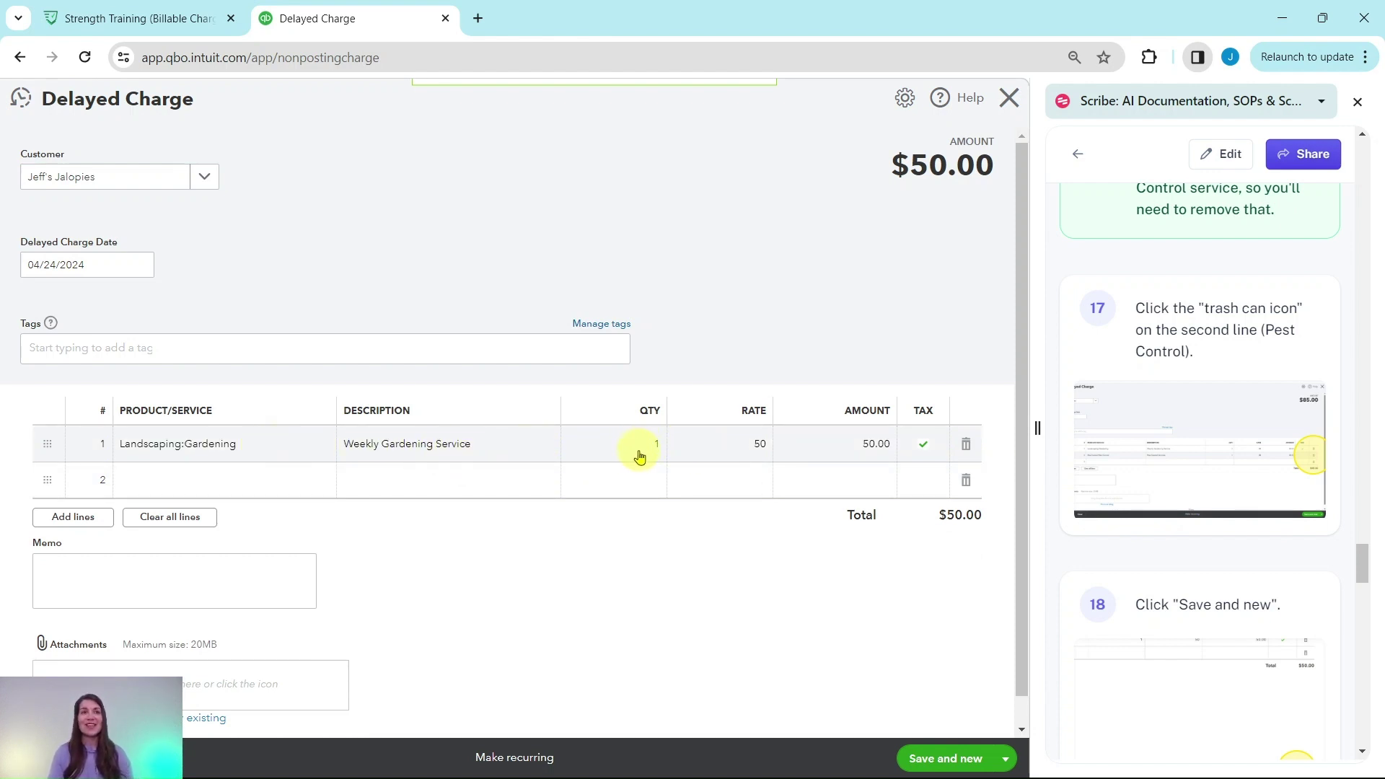
- Save the Jeff's Jalopies delayed charge and choose Red Rock Diner as the customer of a new one
{"action": "scroll", "coordinate": [1200, 488], "scroll_direction": "down", "scroll_amount": 3}
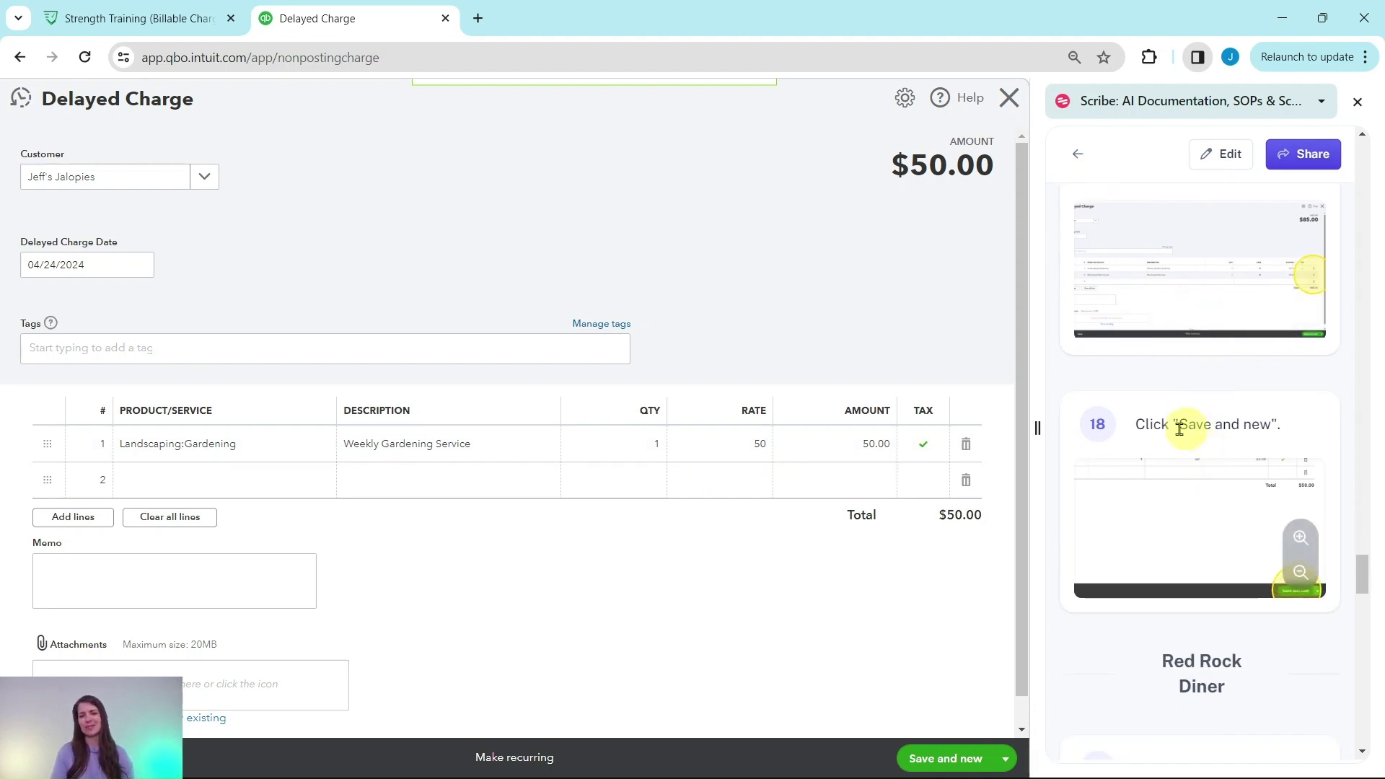
{"action": "left_click", "coordinate": [948, 760]}
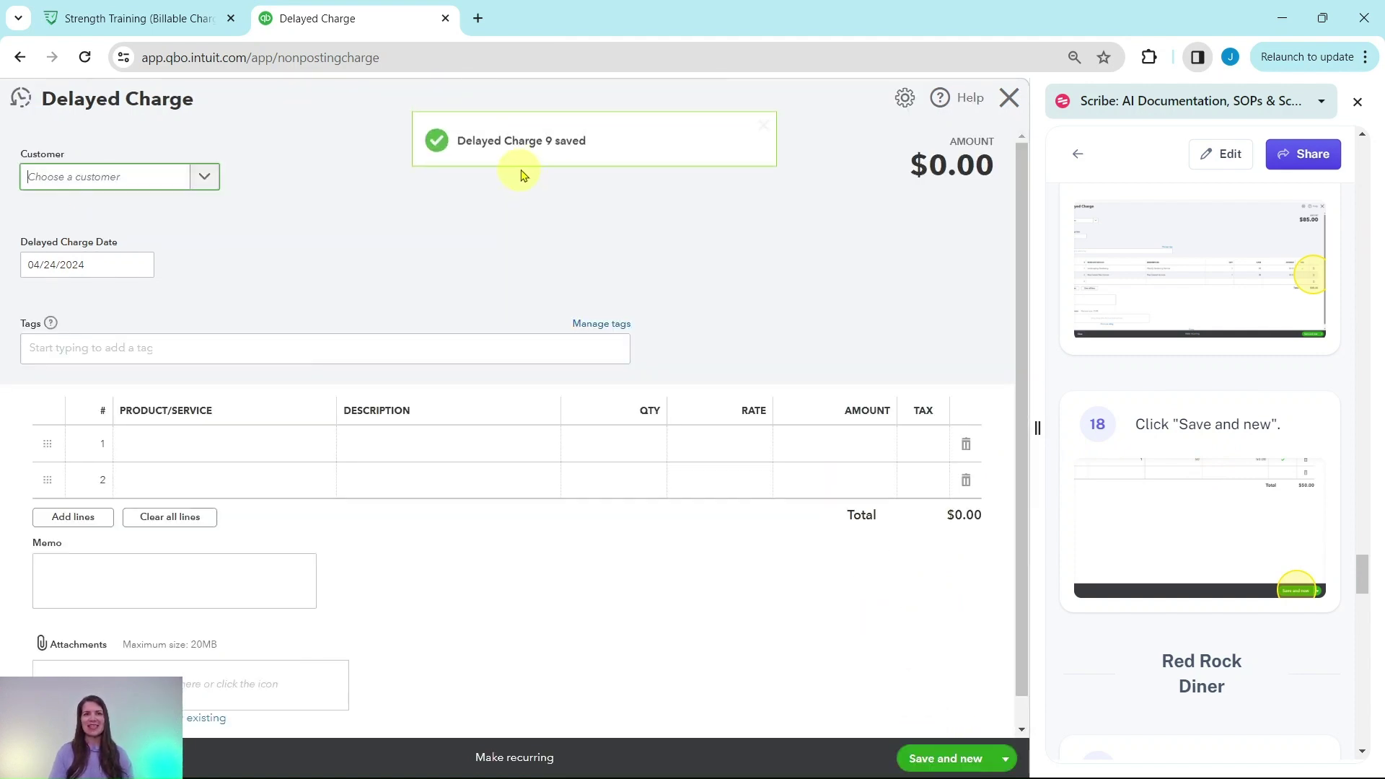
{"action": "mouse_move", "coordinate": [1237, 467]}
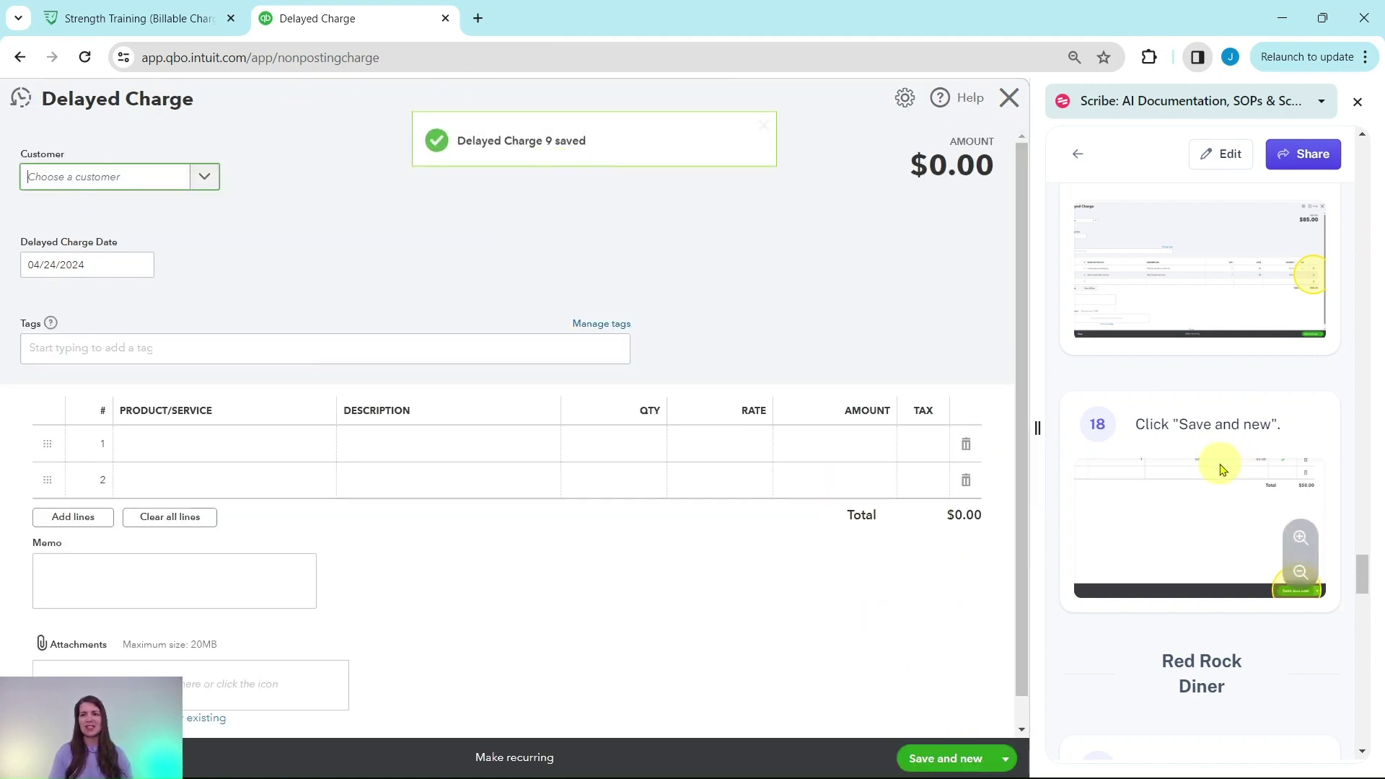
{"action": "scroll", "coordinate": [1222, 469], "scroll_direction": "down", "scroll_amount": 6}
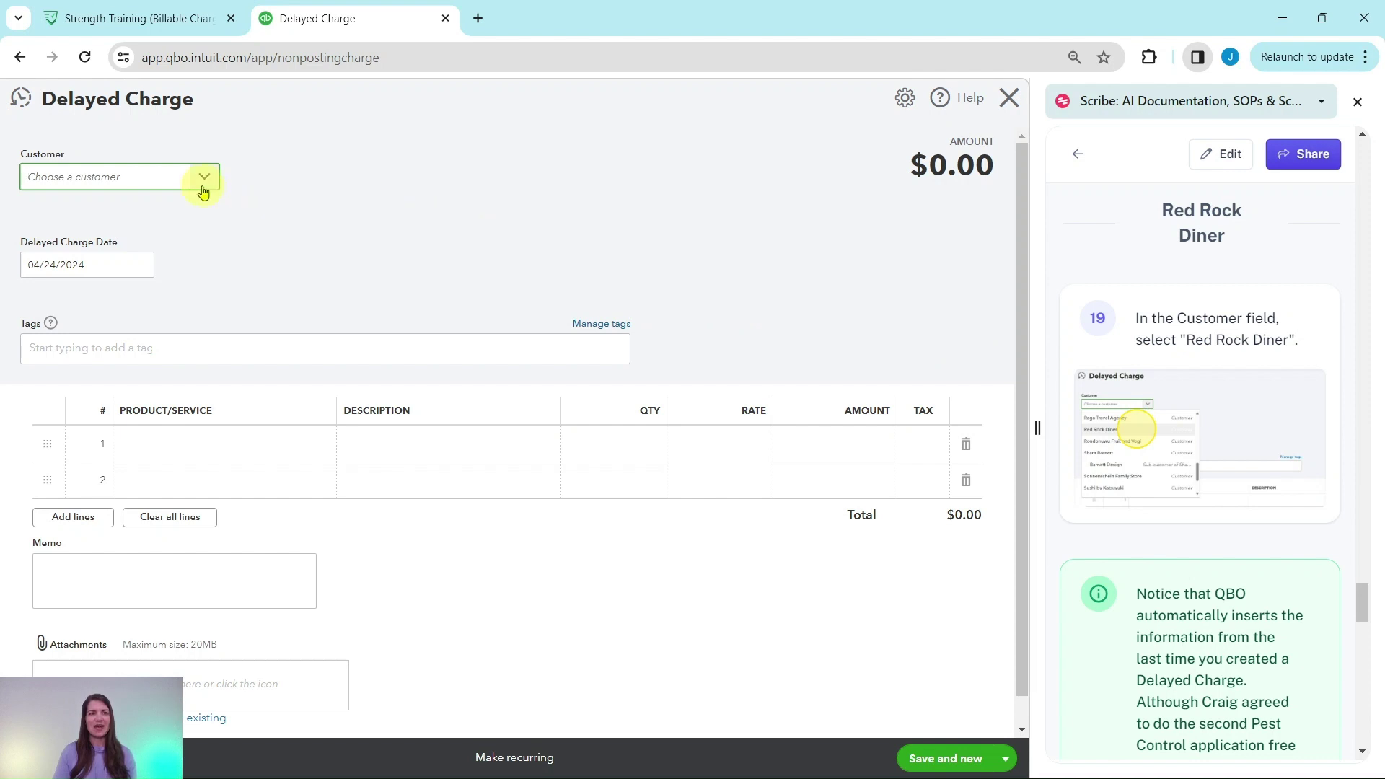
{"action": "left_click", "coordinate": [124, 181]}
{"action": "type", "text": "red"}
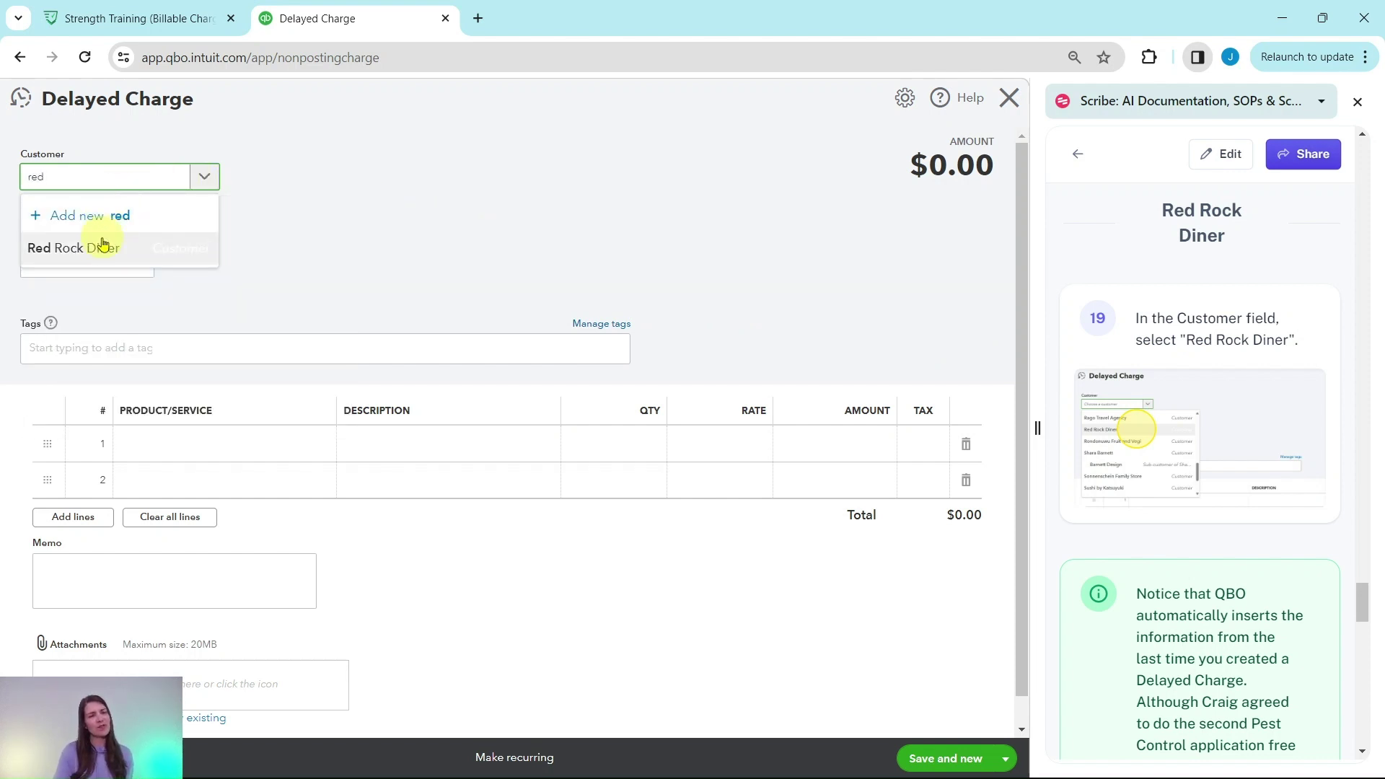
{"action": "left_click", "coordinate": [76, 249]}
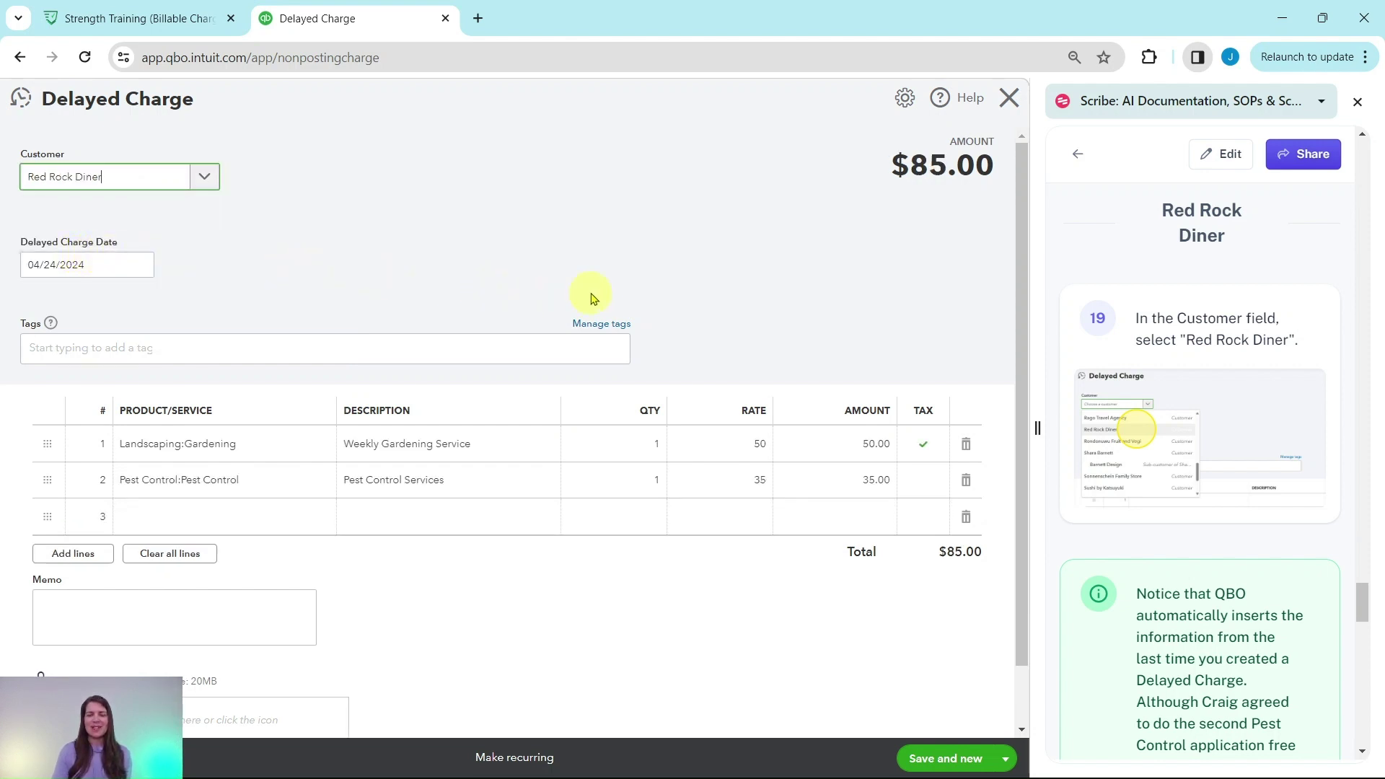
- Extend the Pest Control line's description to "Pest Control Services - Additional application free of charge", following the guide's step 20
{"action": "scroll", "coordinate": [653, 314], "scroll_direction": "down", "scroll_amount": 1}
{"action": "scroll", "coordinate": [1128, 421], "scroll_direction": "down", "scroll_amount": 5}
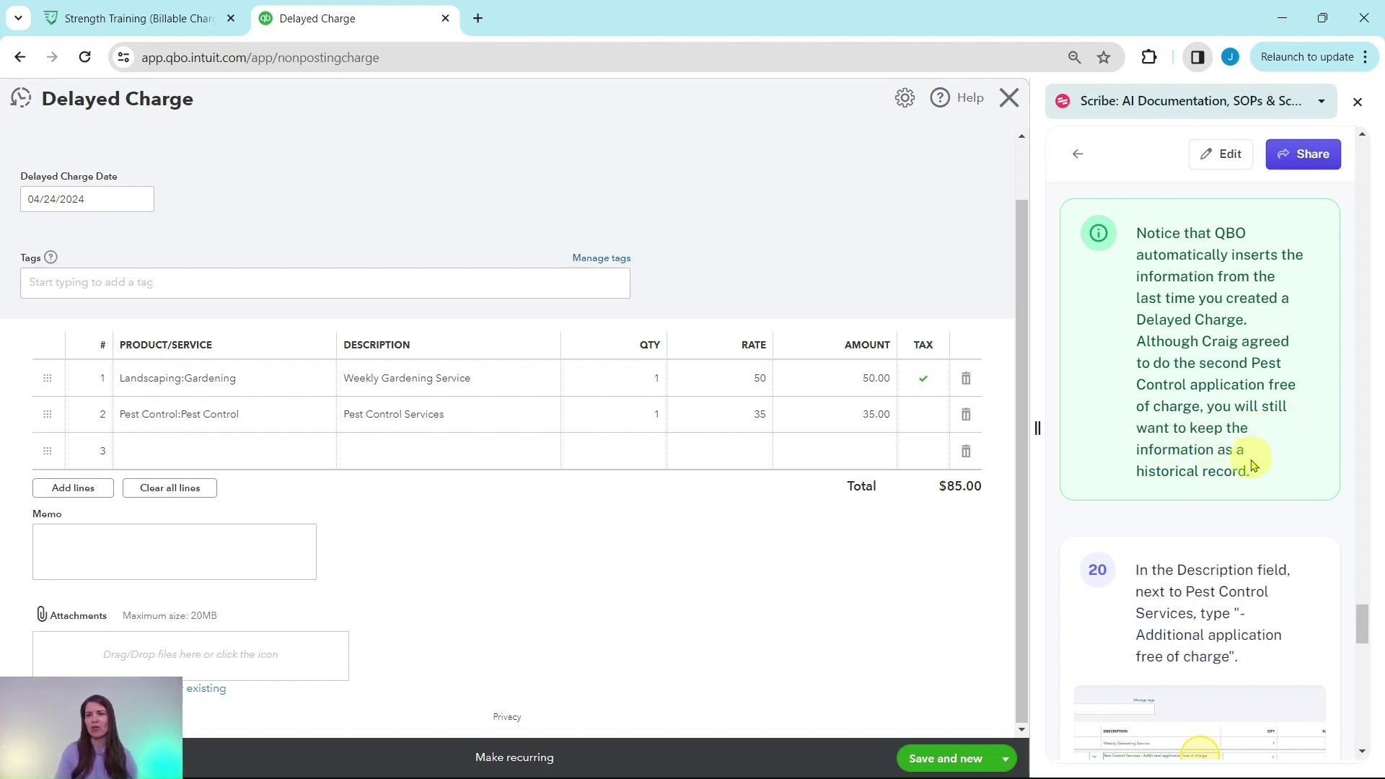
{"action": "scroll", "coordinate": [1193, 468], "scroll_direction": "down", "scroll_amount": 3}
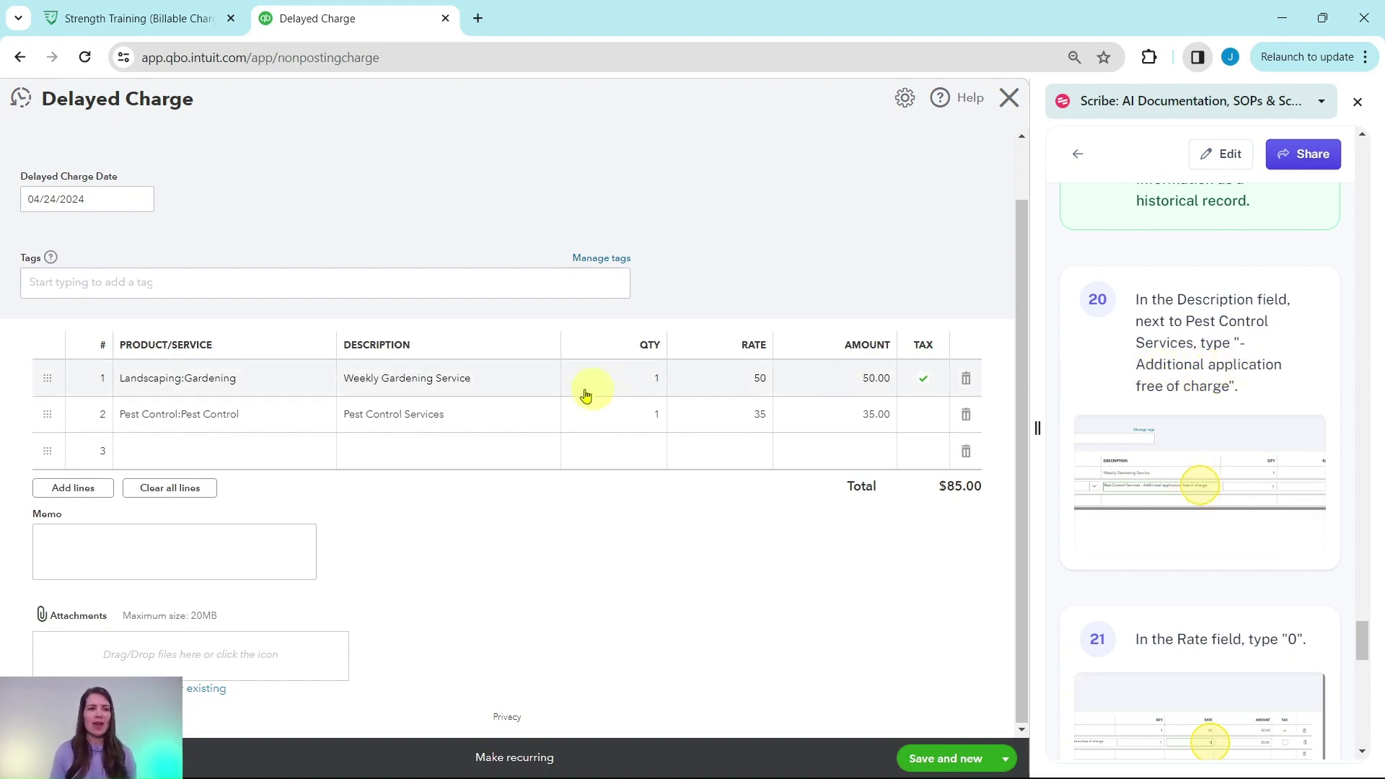
{"action": "left_click", "coordinate": [504, 415]}
{"action": "left_click", "coordinate": [506, 415]}
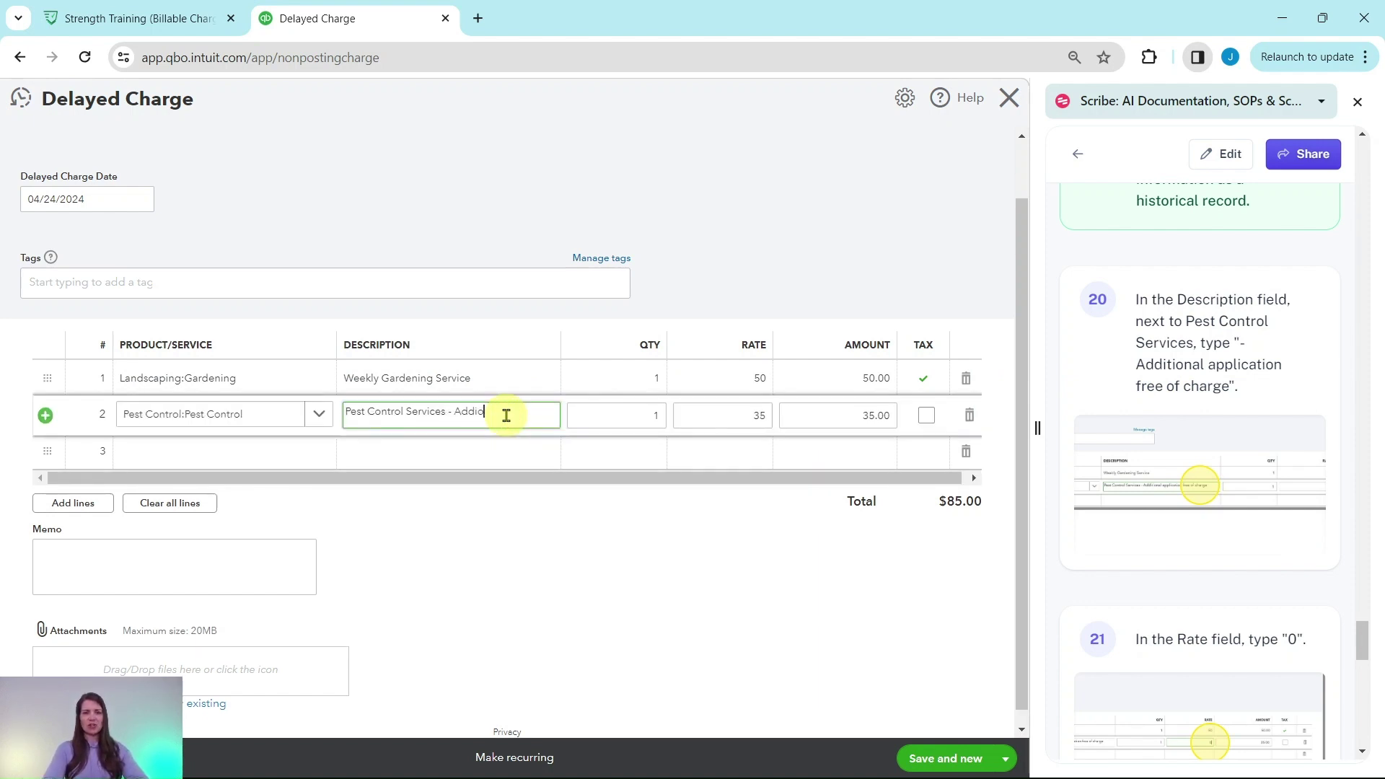
{"action": "type", "text": "- Additional"}
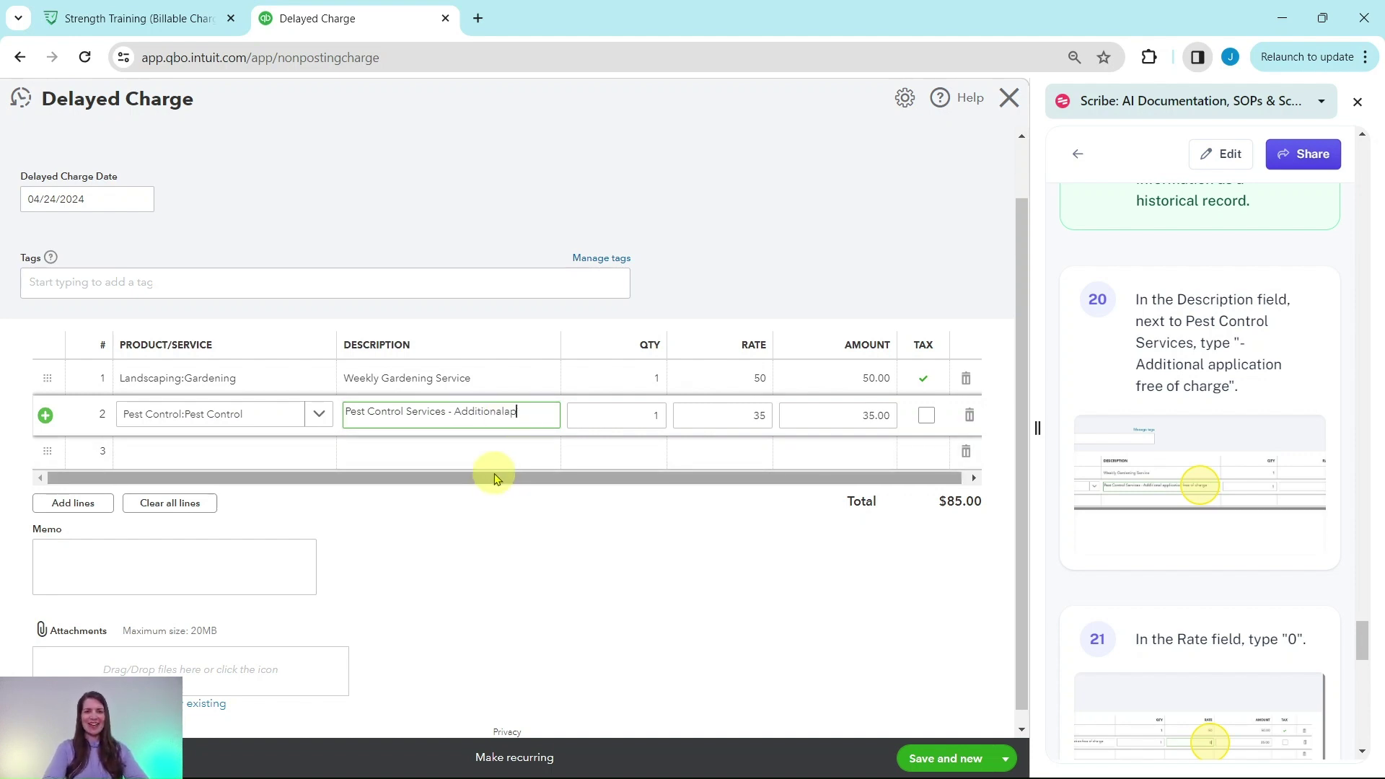
{"action": "type", "text": " application free of charge"}
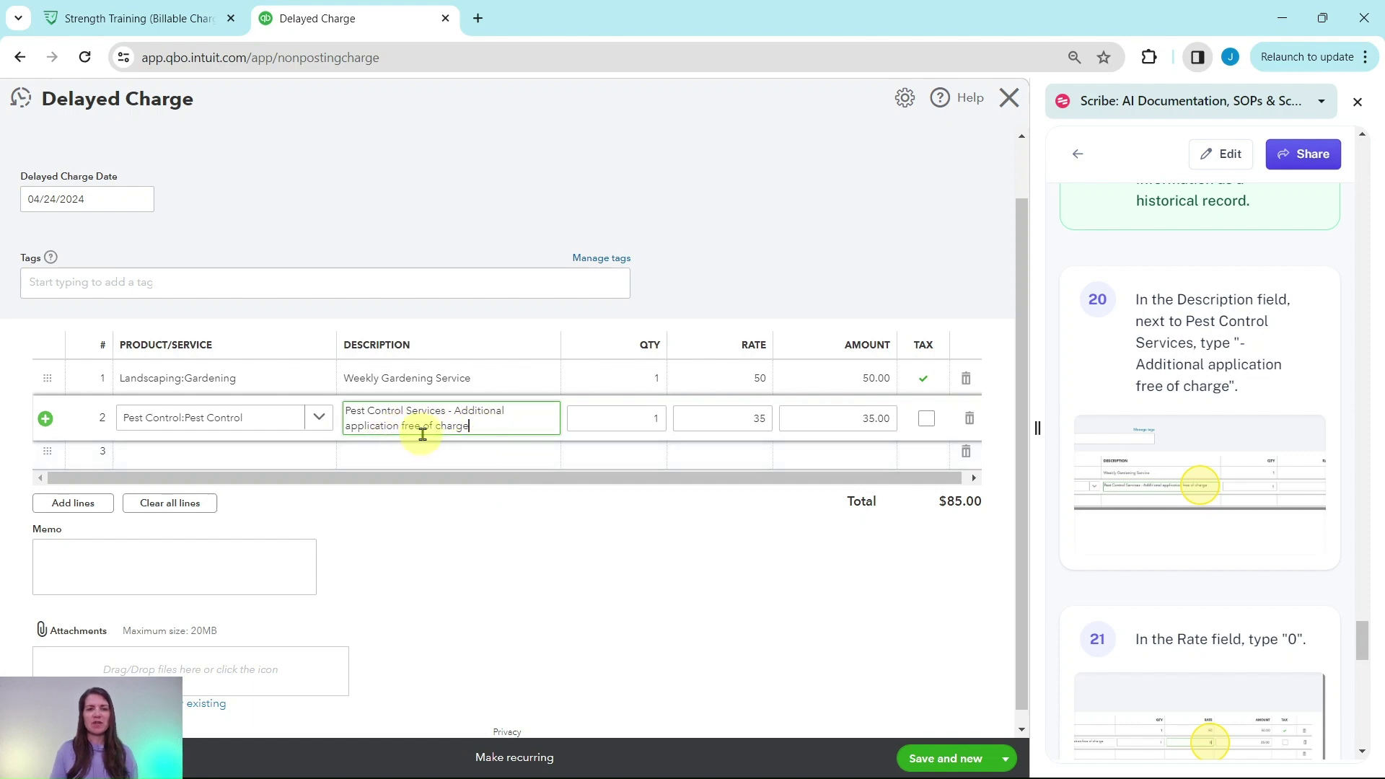
- Set the Pest Control line's rate to 0, then save the Red Rock Diner delayed charge and start another new one
{"action": "scroll", "coordinate": [1150, 490], "scroll_direction": "down", "scroll_amount": 1}
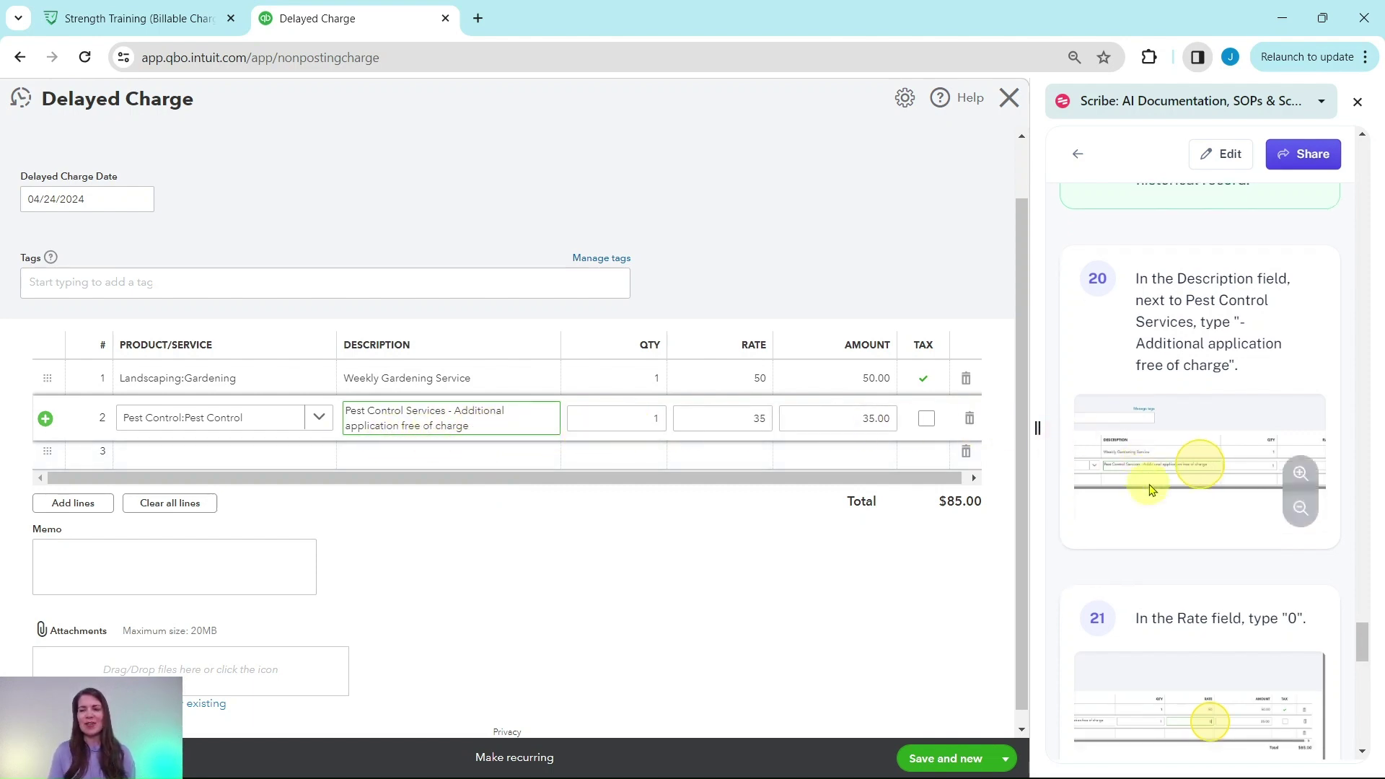
{"action": "scroll", "coordinate": [1150, 490], "scroll_direction": "down", "scroll_amount": 6}
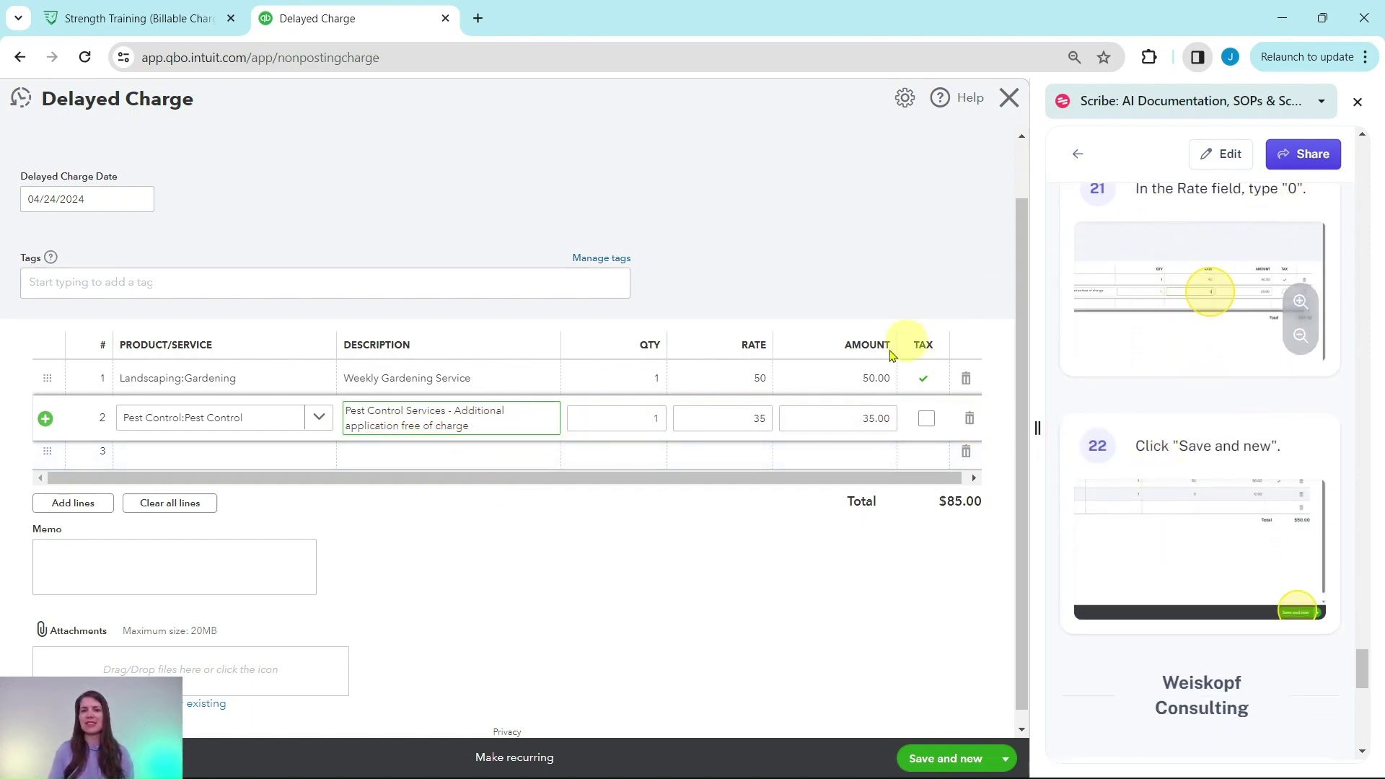
{"action": "double_click", "coordinate": [754, 421]}
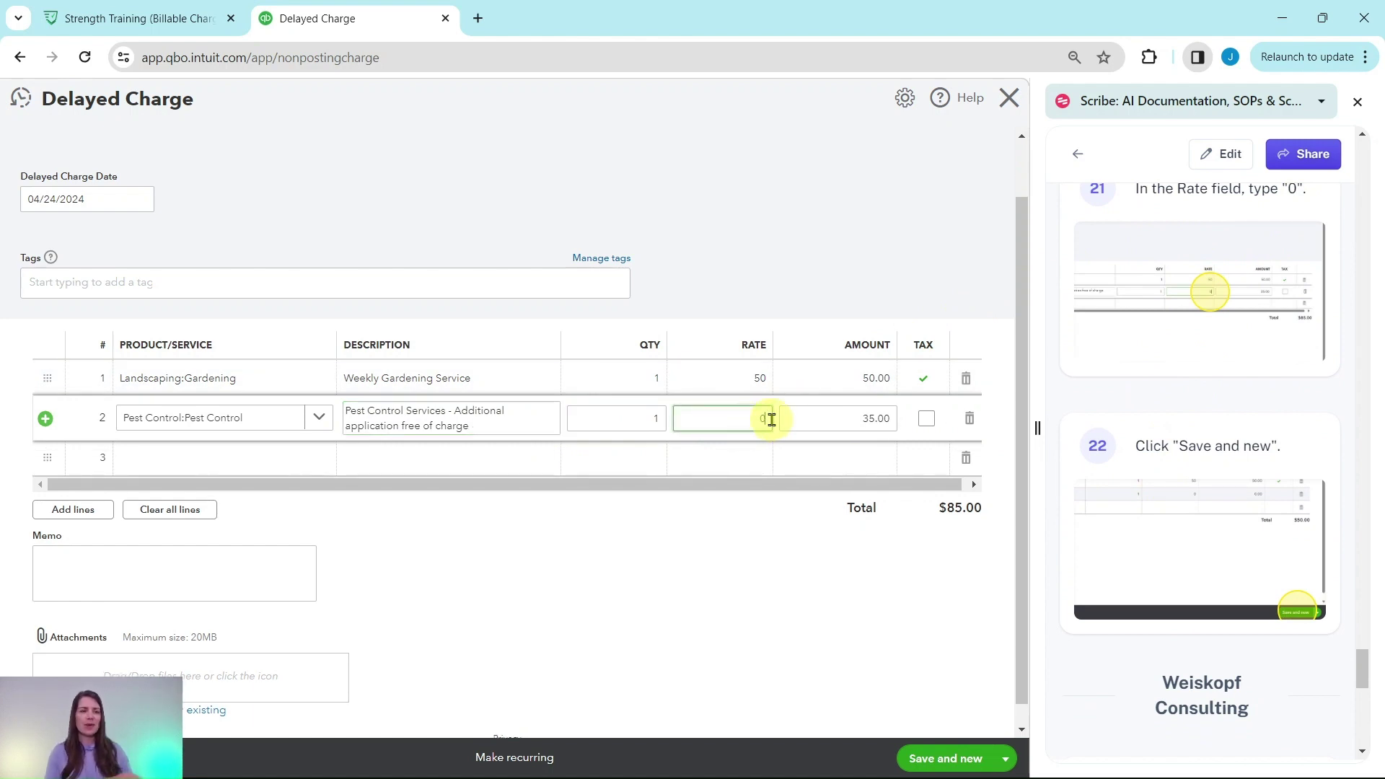
{"action": "key", "text": "Tab"}
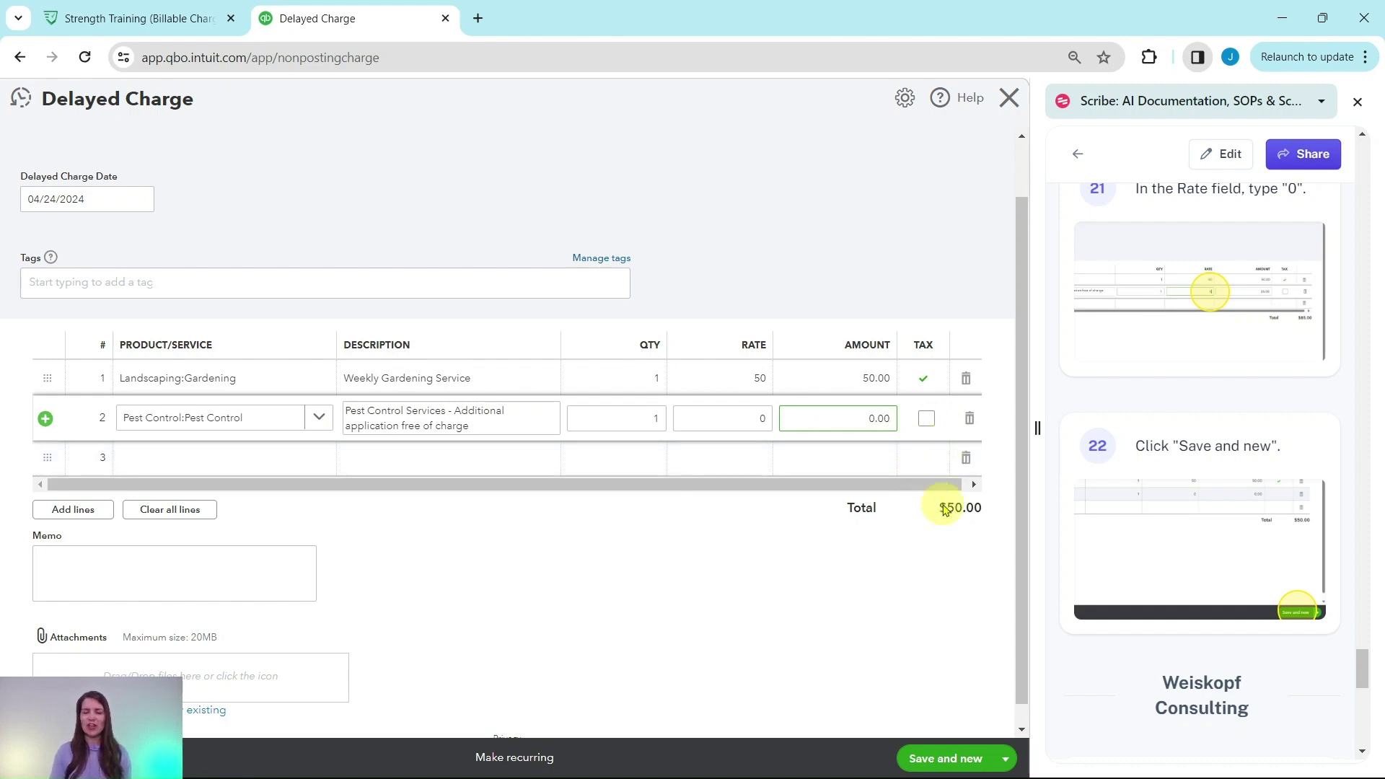
{"action": "left_click", "coordinate": [949, 764]}
- Set the customer of the blank delayed charge to Weiskopf Consulting, following the guide's step 23
{"action": "scroll", "coordinate": [1294, 570], "scroll_direction": "down", "scroll_amount": 4}
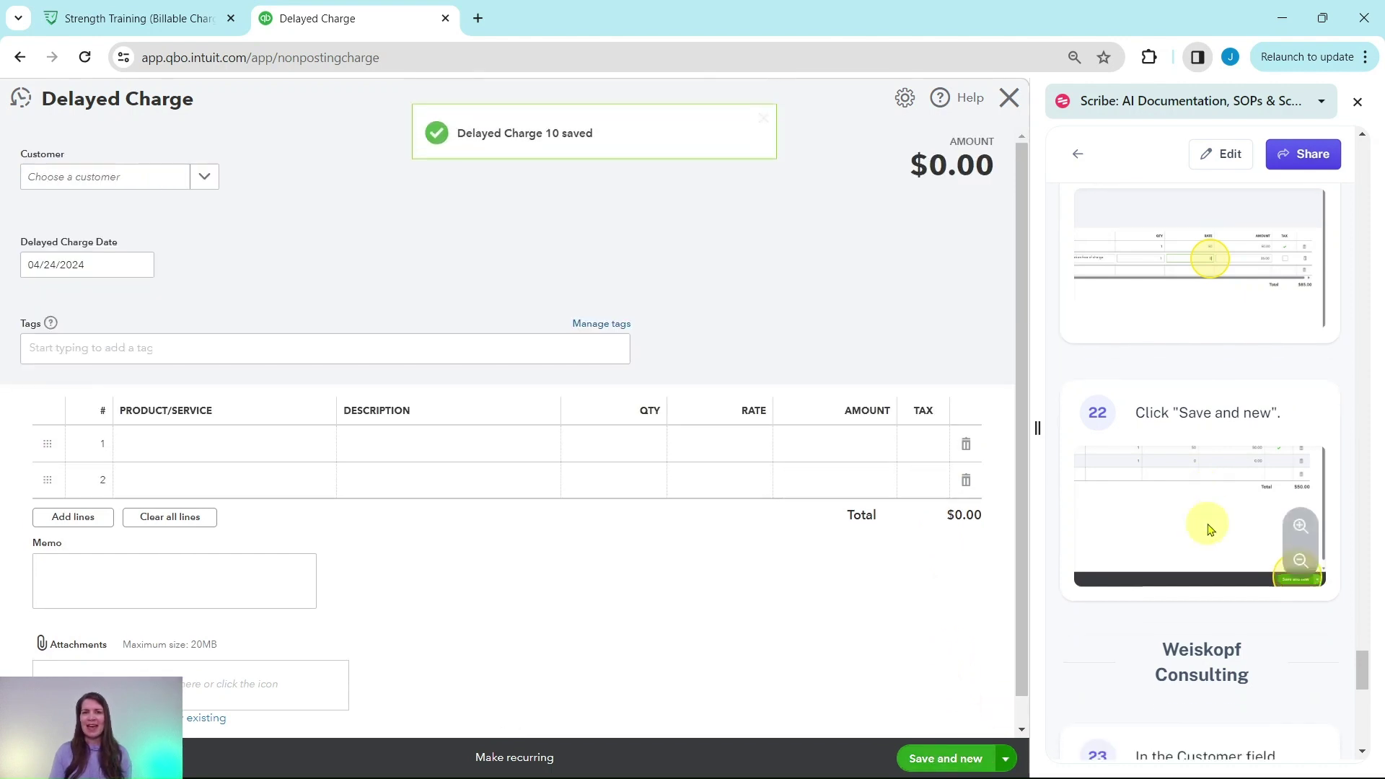
{"action": "scroll", "coordinate": [1208, 527], "scroll_direction": "down", "scroll_amount": 3}
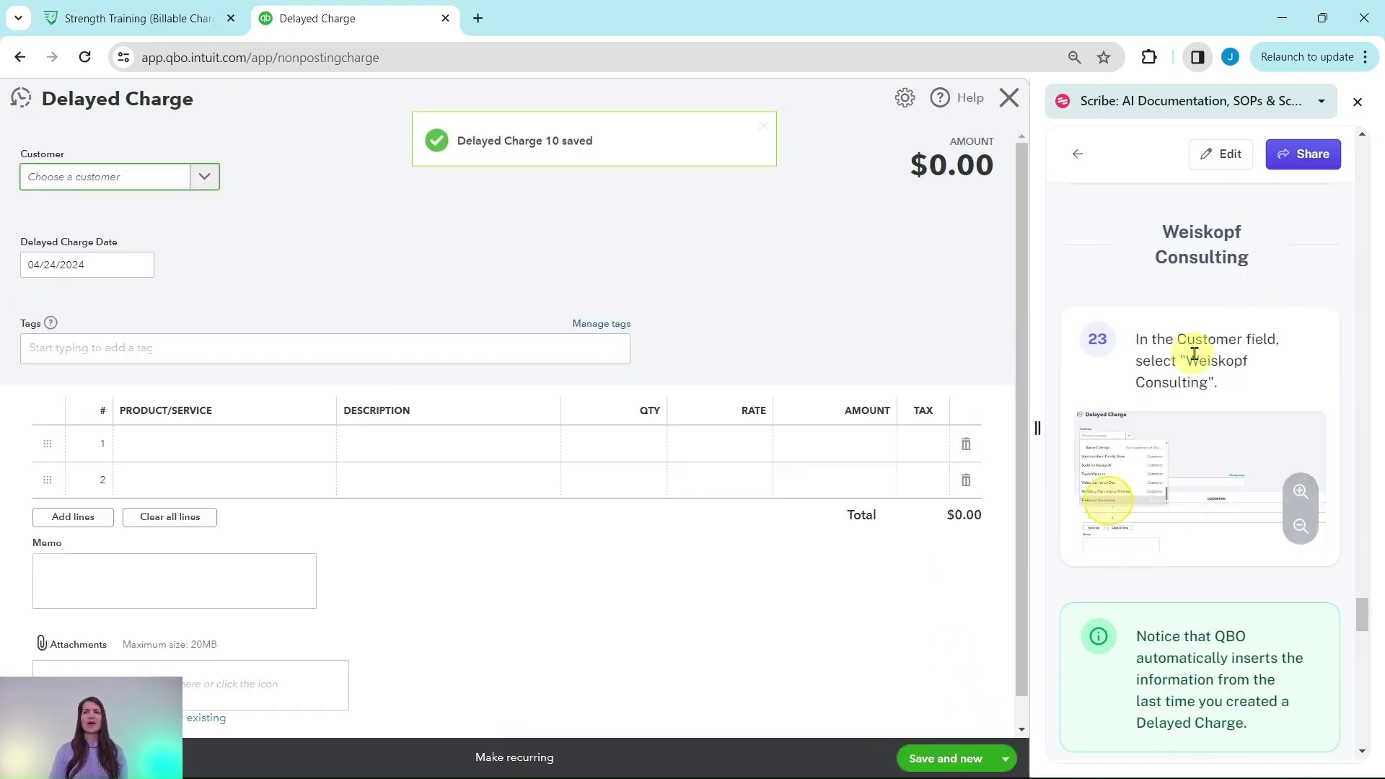
{"action": "scroll", "coordinate": [1223, 359], "scroll_direction": "down", "scroll_amount": 1}
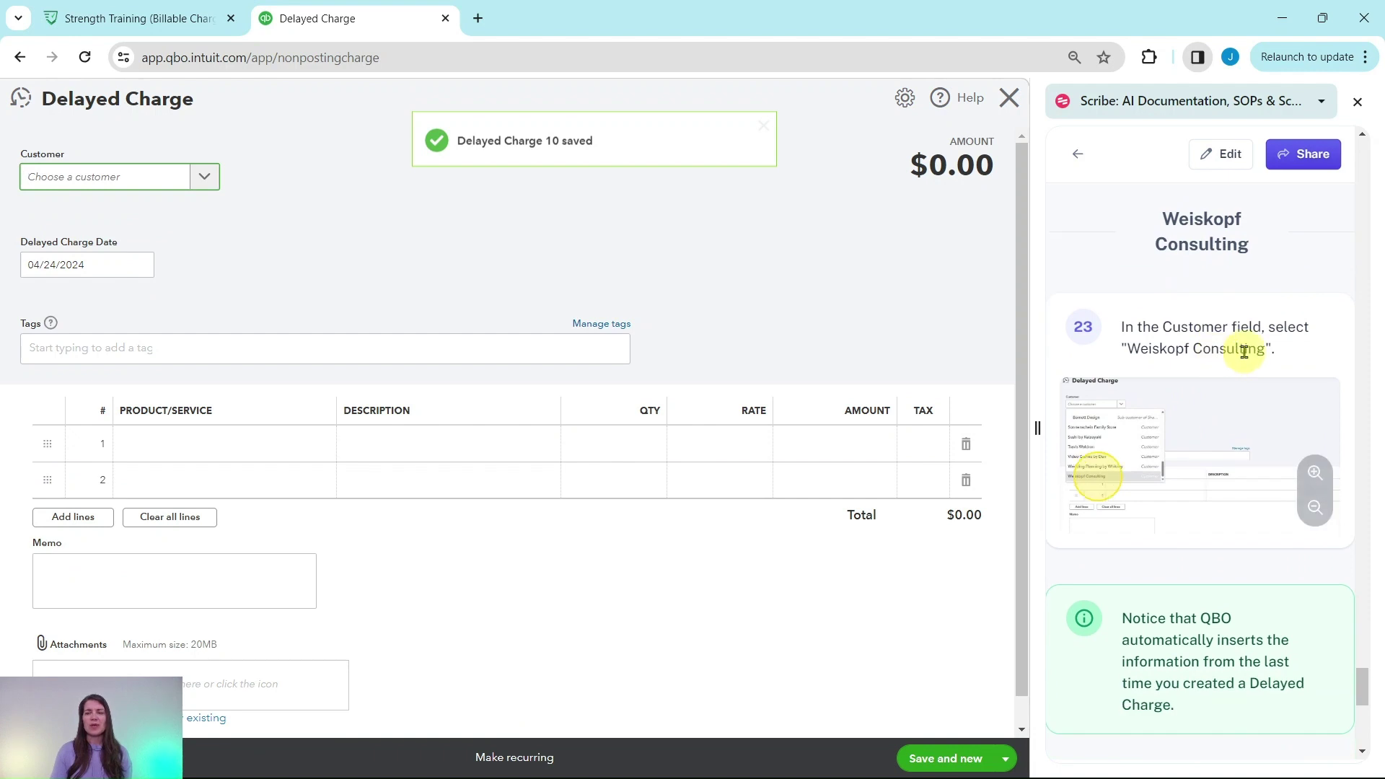
{"action": "left_click", "coordinate": [207, 180]}
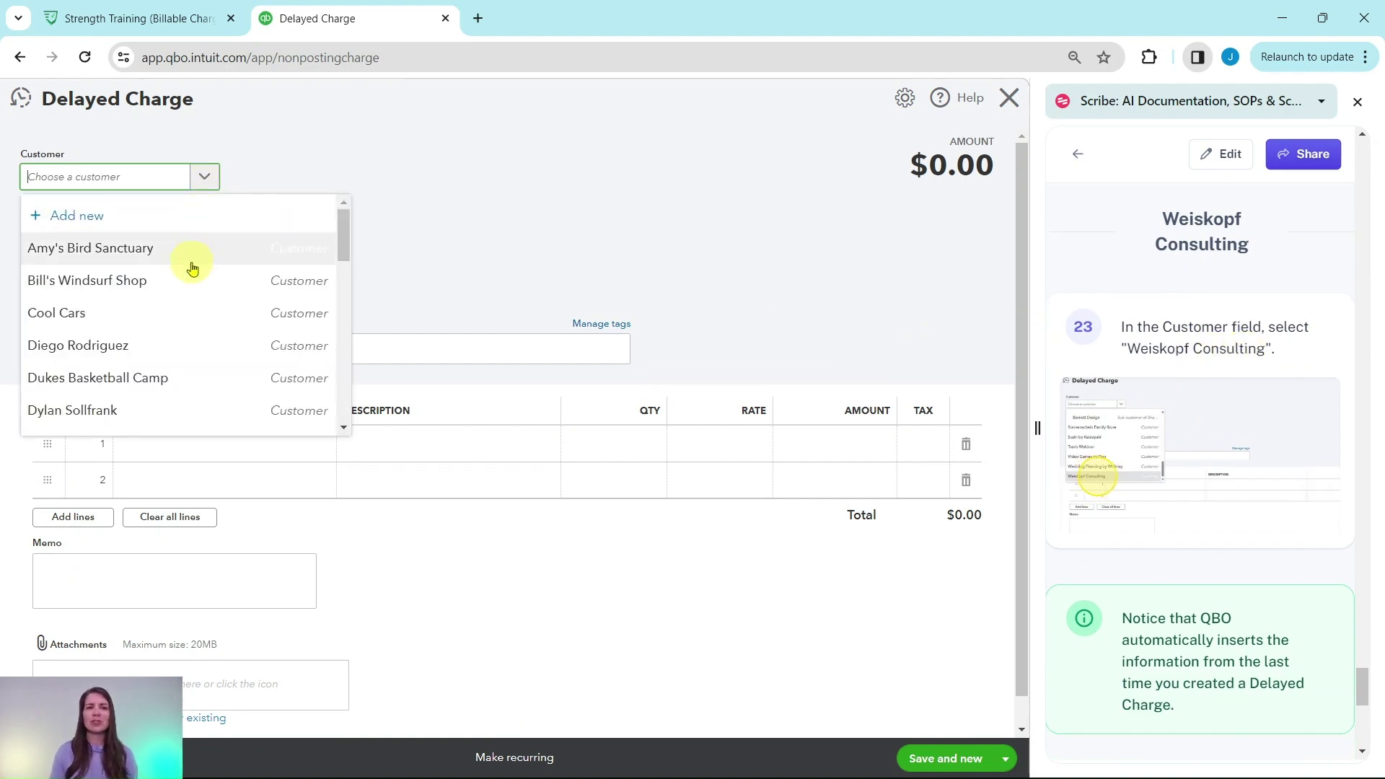
{"action": "scroll", "coordinate": [192, 268], "scroll_direction": "down", "scroll_amount": 10}
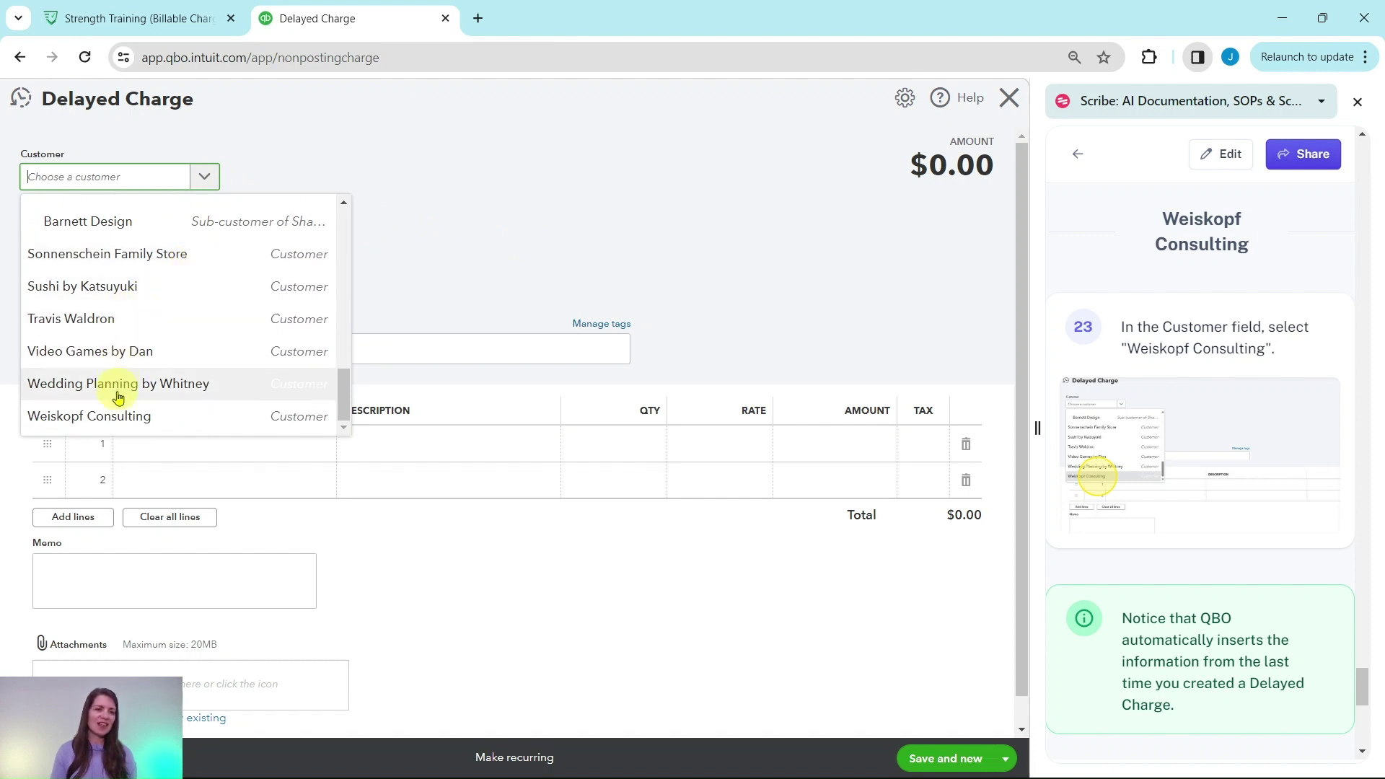
{"action": "left_click", "coordinate": [88, 418]}
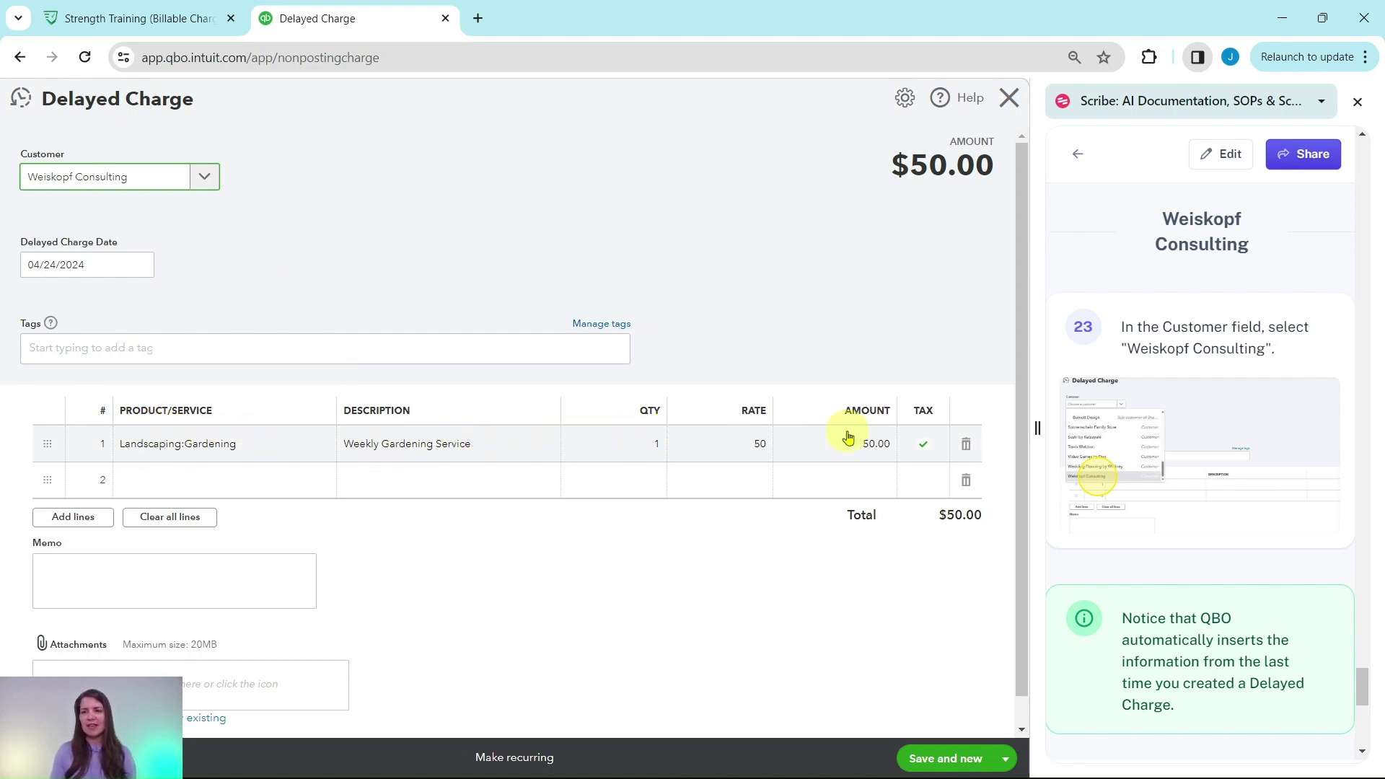
- Save and close the Weiskopf Consulting delayed charge, following the guide's step 24
{"action": "scroll", "coordinate": [1221, 504], "scroll_direction": "down", "scroll_amount": 6}
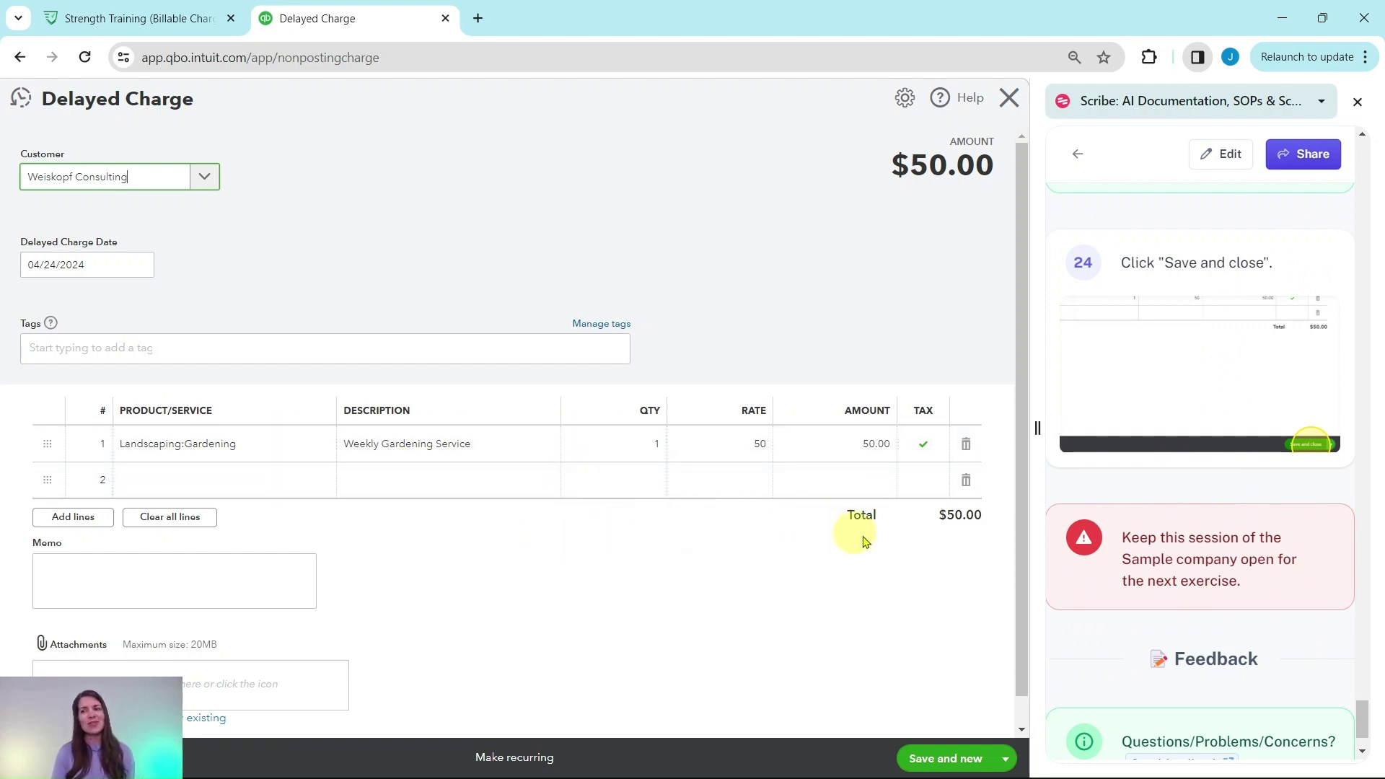
{"action": "left_click", "coordinate": [1005, 761]}
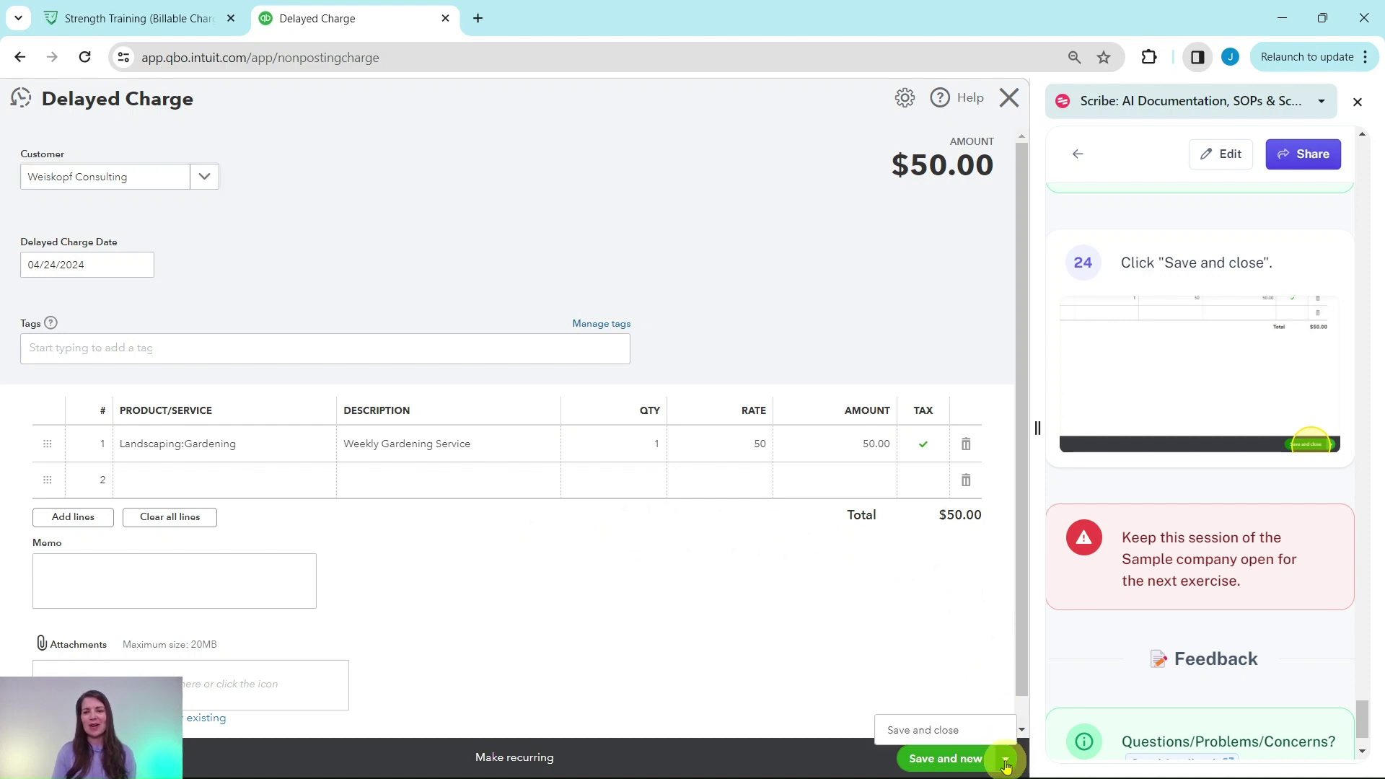
{"action": "left_click", "coordinate": [931, 737]}
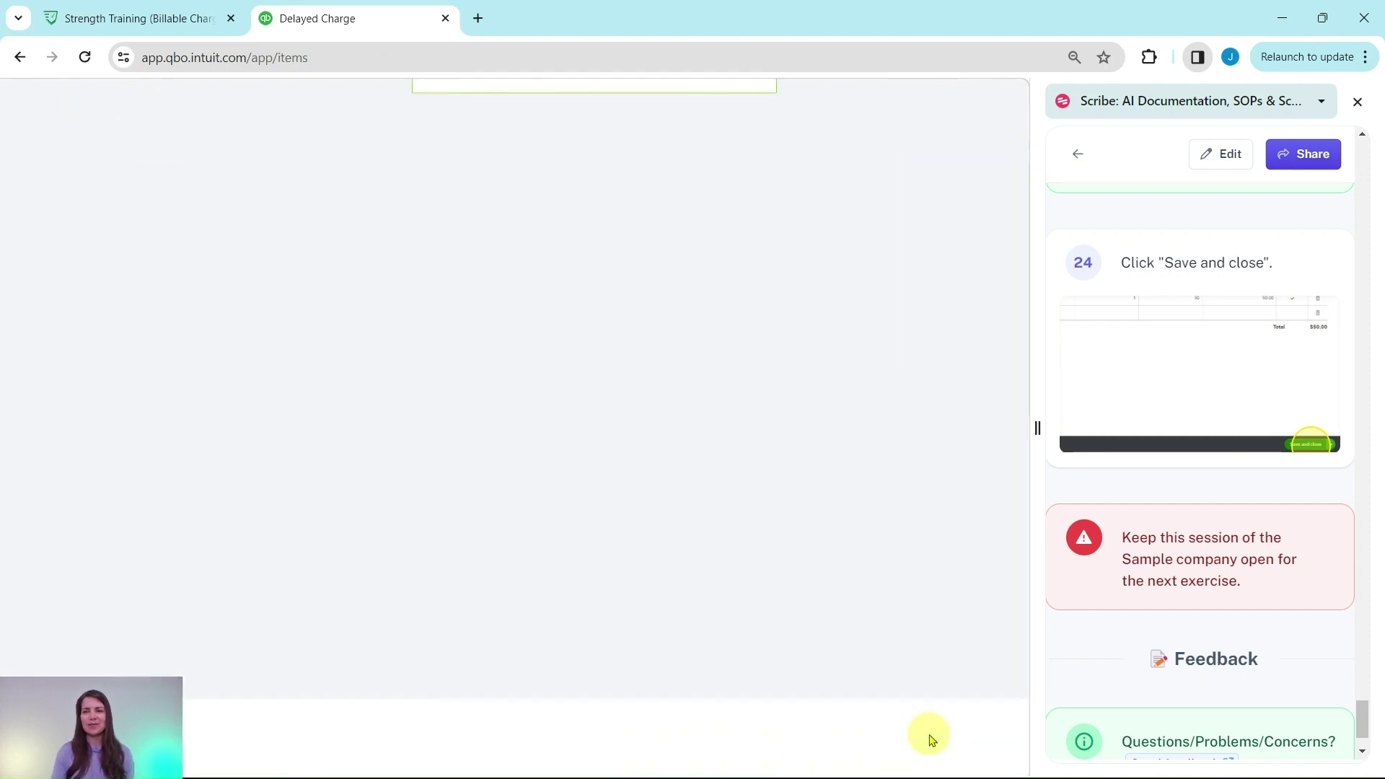